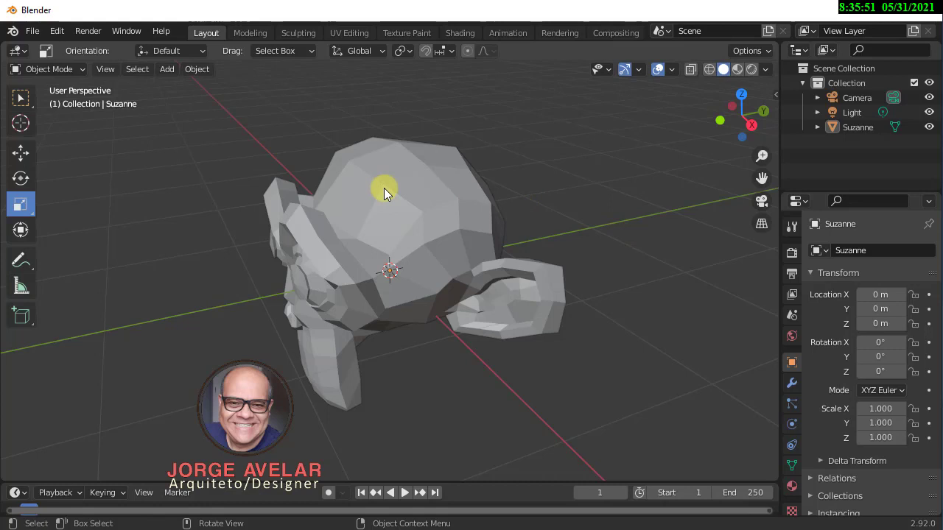
Step: Select the monkey head and activate the Move, Rotate and Scale tools in turn
{"action": "left_click", "coordinate": [384, 187]}
{"action": "left_click", "coordinate": [28, 158]}
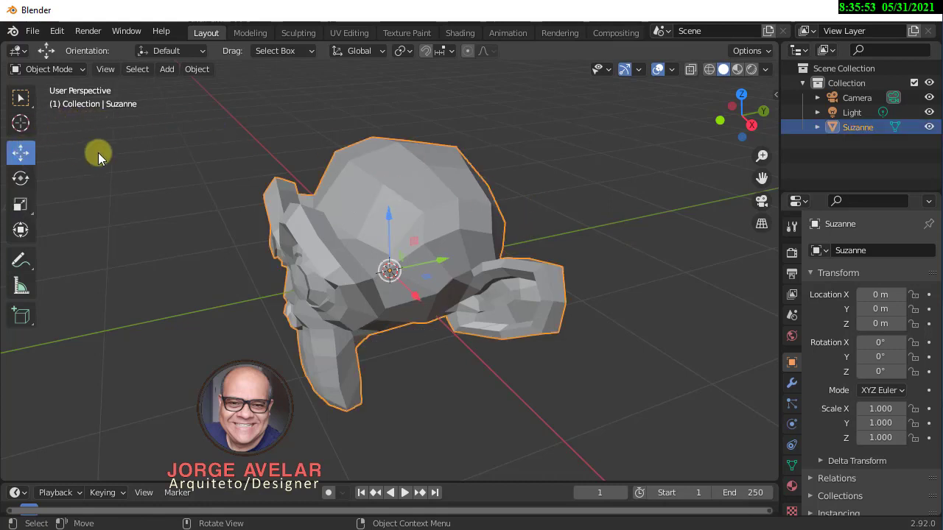
{"action": "left_click", "coordinate": [22, 176]}
{"action": "left_click", "coordinate": [22, 205]}
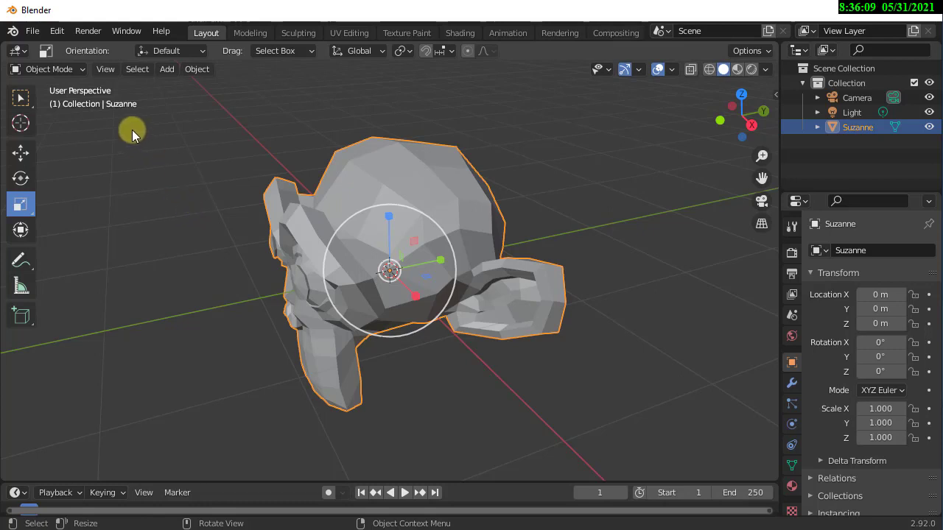
Step: Switch the monkey head to Edit Mode and deselect all of its vertices
{"action": "left_click", "coordinate": [70, 70]}
{"action": "key", "text": "Tab"}
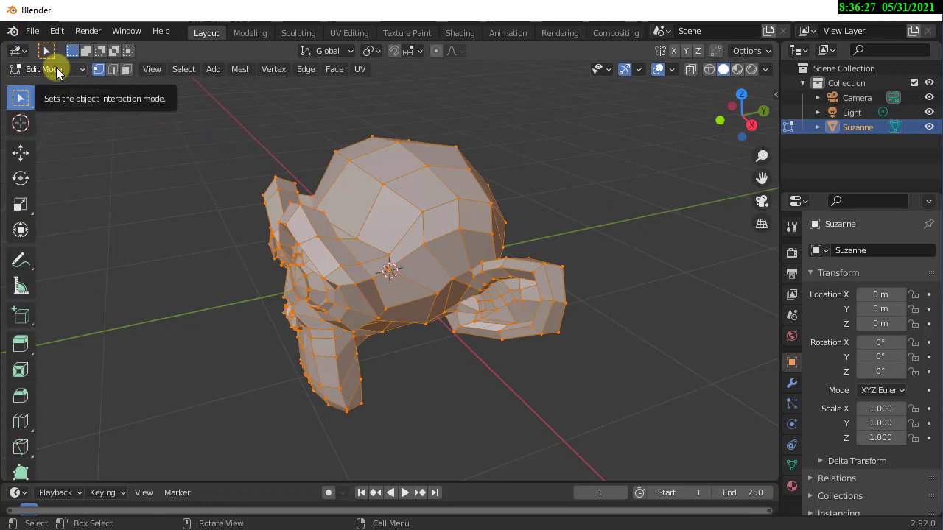
{"action": "key", "text": "Tab"}
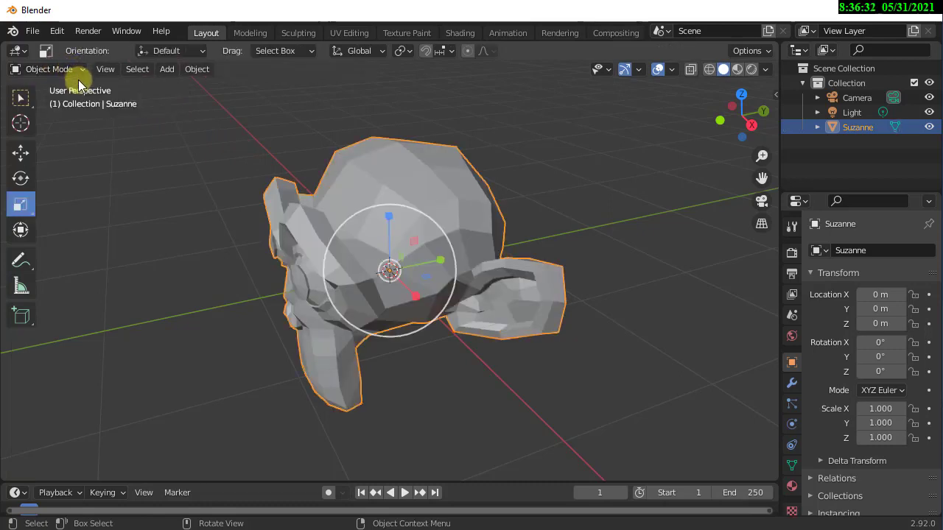
{"action": "key", "text": "Tab"}
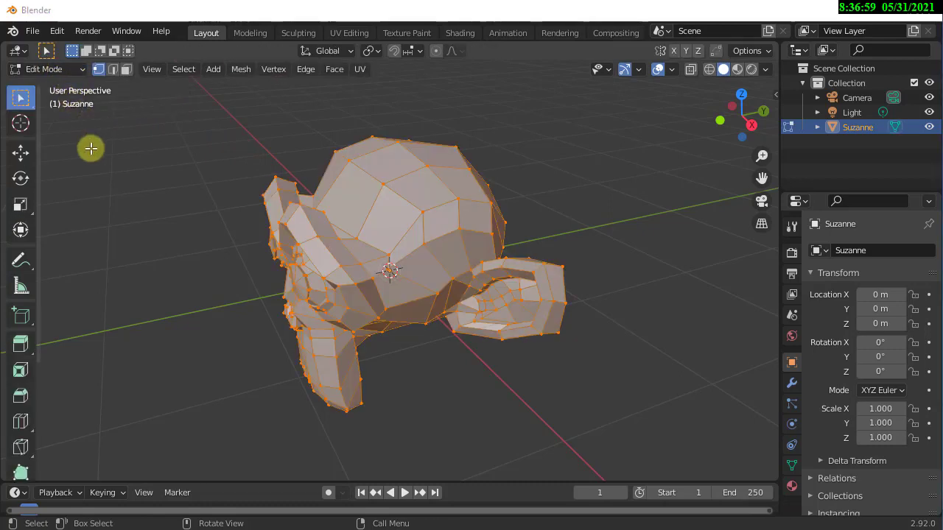
{"action": "left_click", "coordinate": [91, 149]}
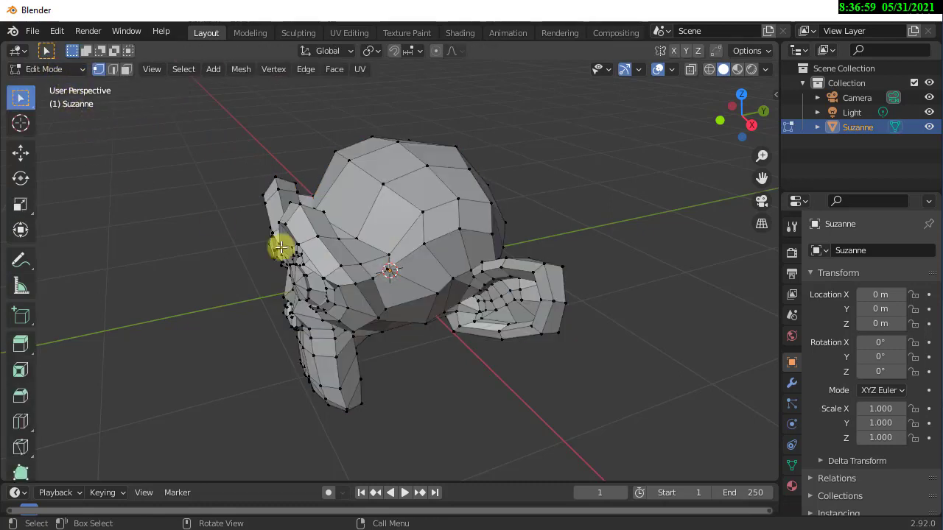
Step: Switch to face selection and select the face between the monkey's brow and eye
{"action": "middle_click_drag", "start_coordinate": [432, 353], "coordinate": [442, 211]}
{"action": "scroll", "coordinate": [369, 221], "scroll_direction": "up", "scroll_amount": 4}
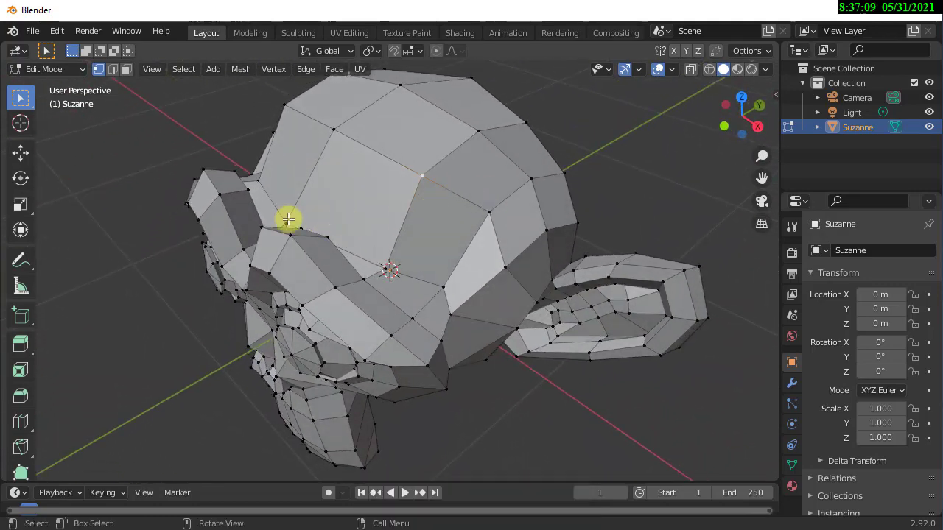
{"action": "middle_click_drag", "start_coordinate": [297, 158], "coordinate": [412, 206]}
{"action": "middle_click_drag", "start_coordinate": [648, 328], "coordinate": [549, 310]}
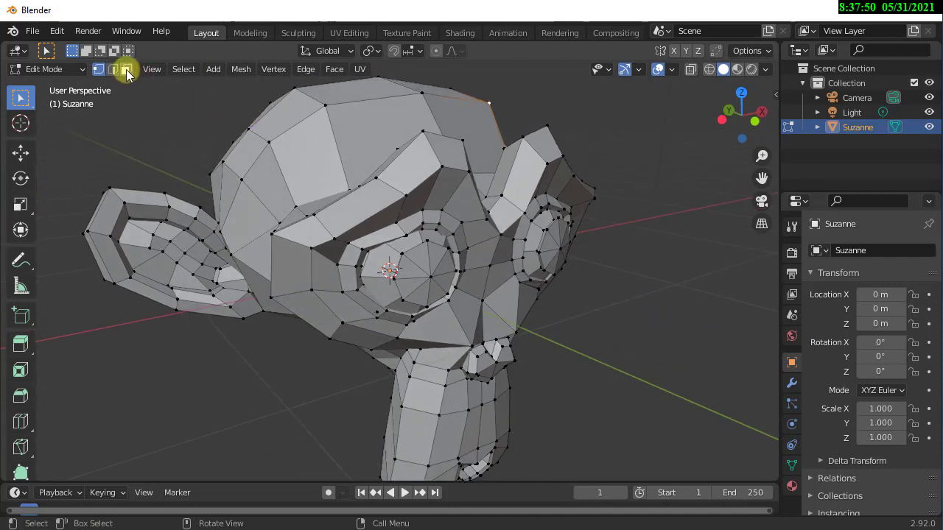
{"action": "scroll", "coordinate": [421, 265], "scroll_direction": "up", "scroll_amount": 5}
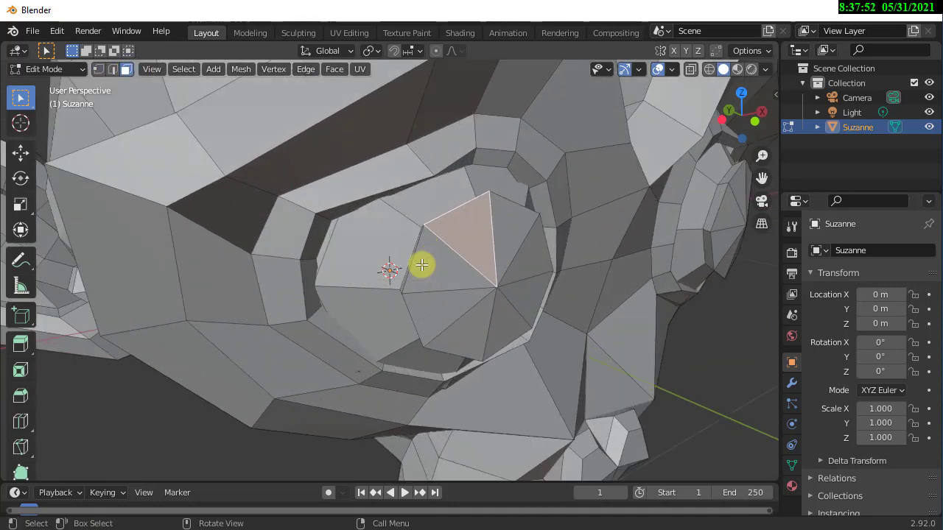
{"action": "middle_click_drag", "start_coordinate": [478, 247], "coordinate": [441, 259]}
{"action": "left_click", "coordinate": [400, 189]}
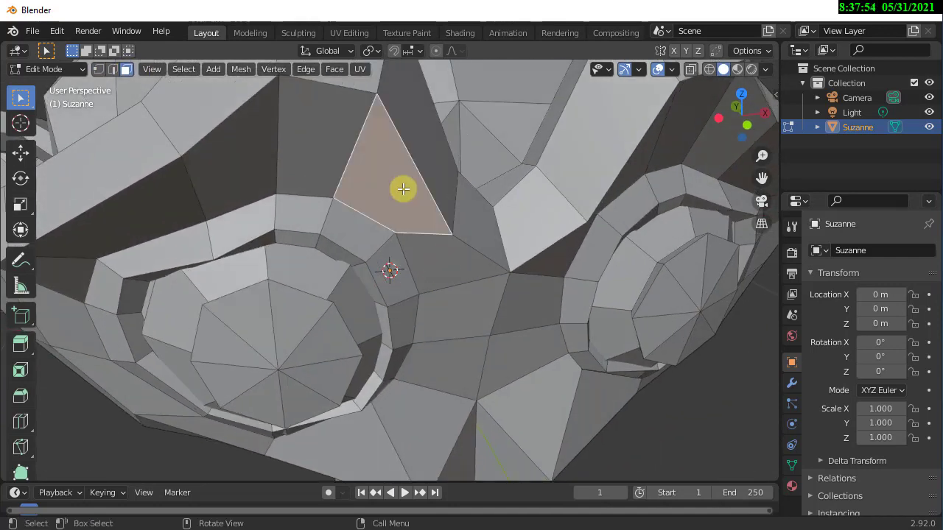
Step: Select a triangular face on the monkey's eyeball instead of the brow face
{"action": "middle_click_drag", "start_coordinate": [453, 224], "coordinate": [499, 266]}
{"action": "scroll", "coordinate": [453, 252], "scroll_direction": "down", "scroll_amount": 5}
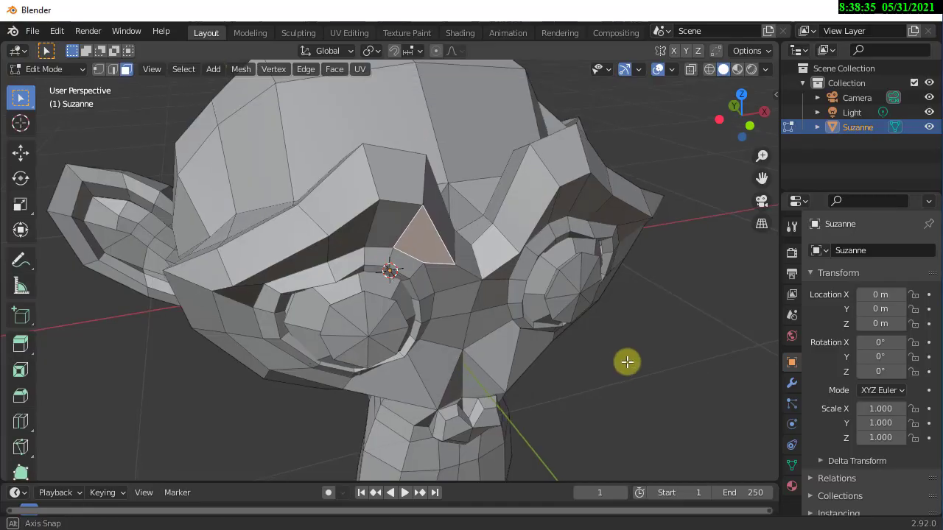
{"action": "middle_click_drag", "start_coordinate": [626, 362], "coordinate": [648, 338]}
{"action": "right_click", "coordinate": [628, 322]}
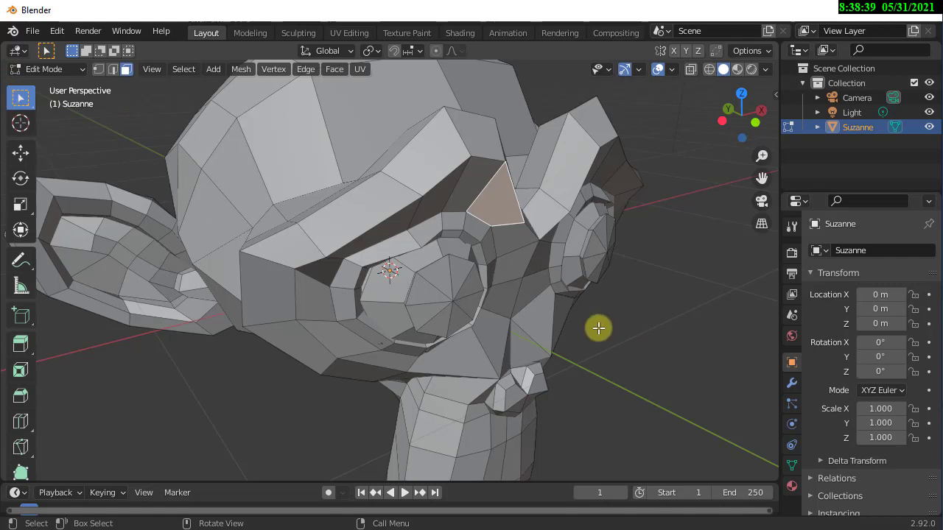
{"action": "left_click", "coordinate": [440, 280]}
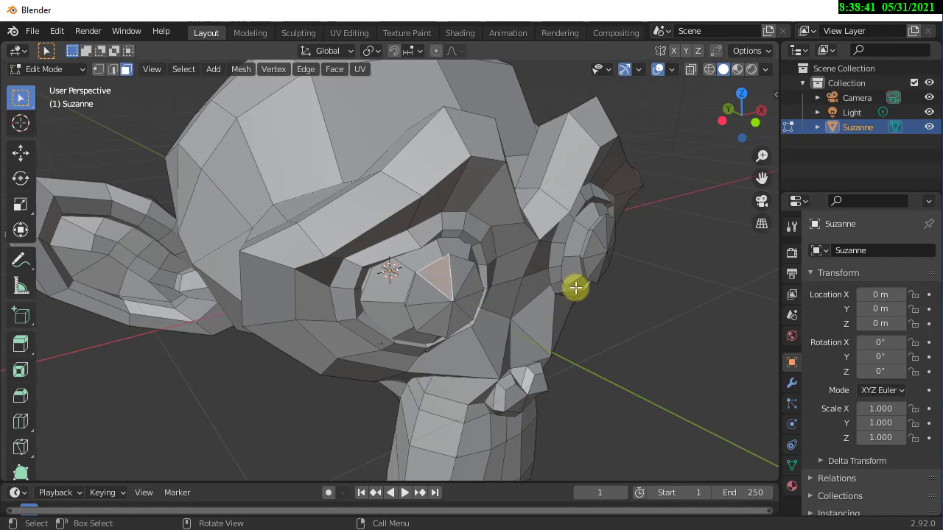
Step: Return to Object Mode and delete the monkey head from the scene
{"action": "scroll", "coordinate": [609, 306], "scroll_direction": "down", "scroll_amount": 2}
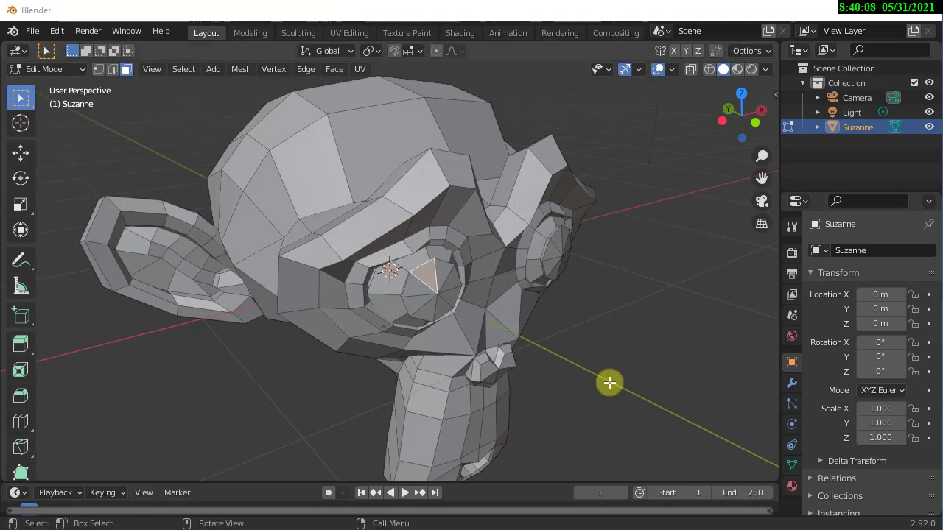
{"action": "middle_click_drag", "start_coordinate": [610, 381], "coordinate": [564, 338]}
{"action": "scroll", "coordinate": [564, 338], "scroll_direction": "down", "scroll_amount": 4}
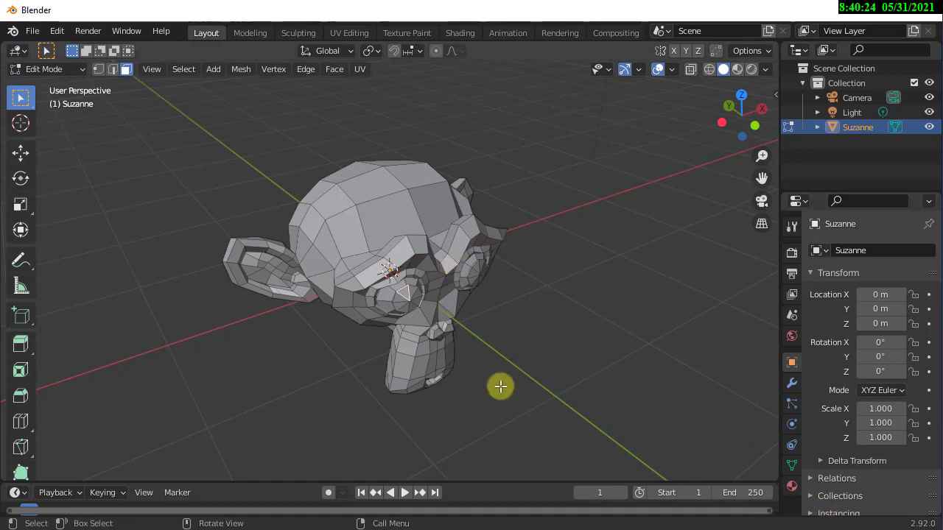
{"action": "key", "text": "Tab"}
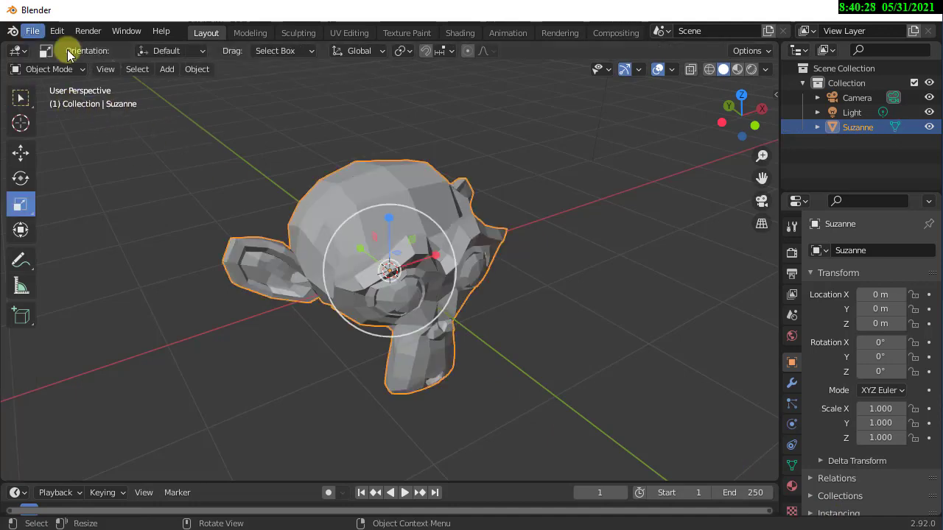
{"action": "key", "text": "x"}
{"action": "left_click", "coordinate": [316, 196]}
Step: Add a cube mesh to the scene
{"action": "left_click", "coordinate": [167, 68]}
{"action": "mouse_move", "coordinate": [174, 82]}
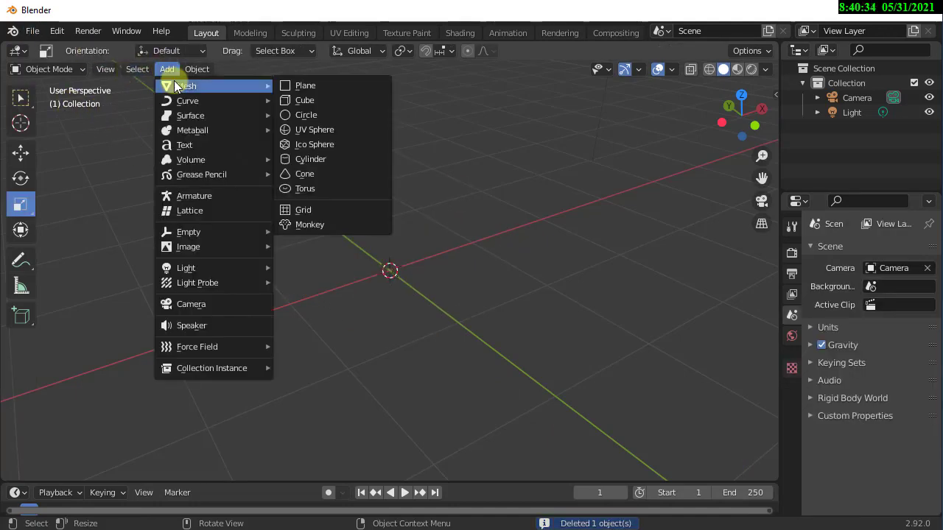
{"action": "left_click", "coordinate": [305, 100]}
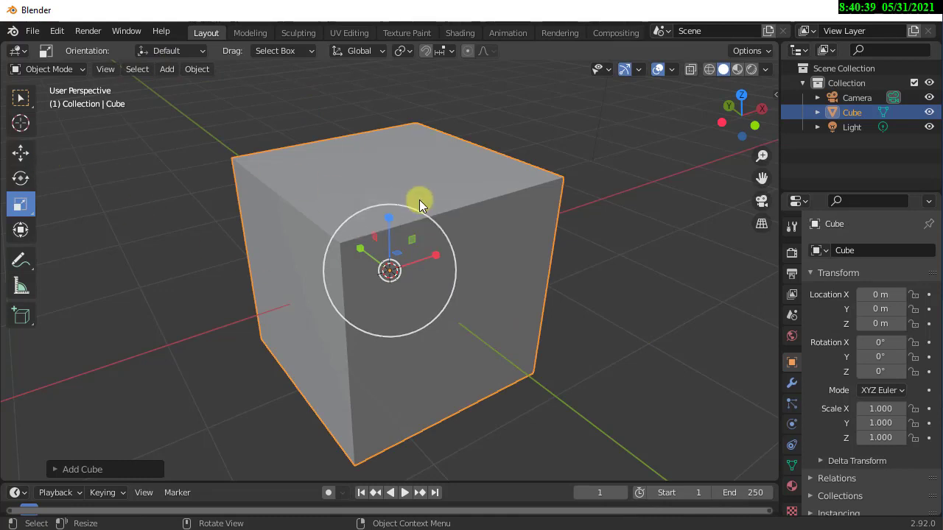
Step: In Edit Mode, select the cube's four top vertices and move them down along Z
{"action": "key", "text": "Tab"}
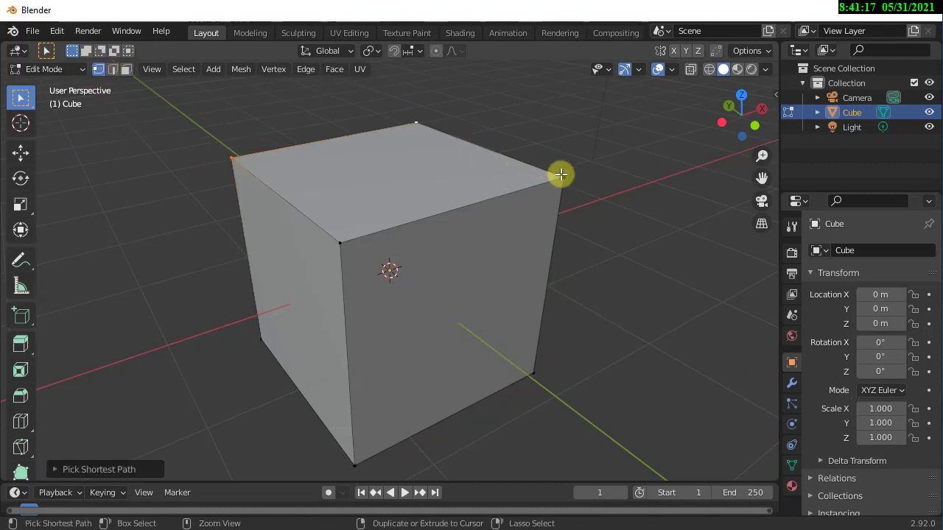
{"action": "left_click", "coordinate": [562, 178], "text": "ctrl"}
{"action": "key", "text": "ctrl+z"}
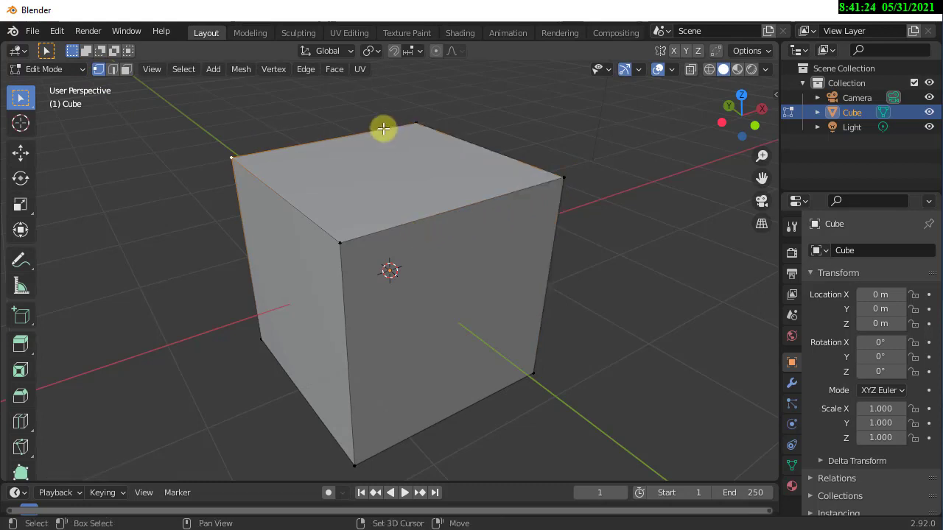
{"action": "left_click_drag", "start_coordinate": [196, 97], "coordinate": [601, 272]}
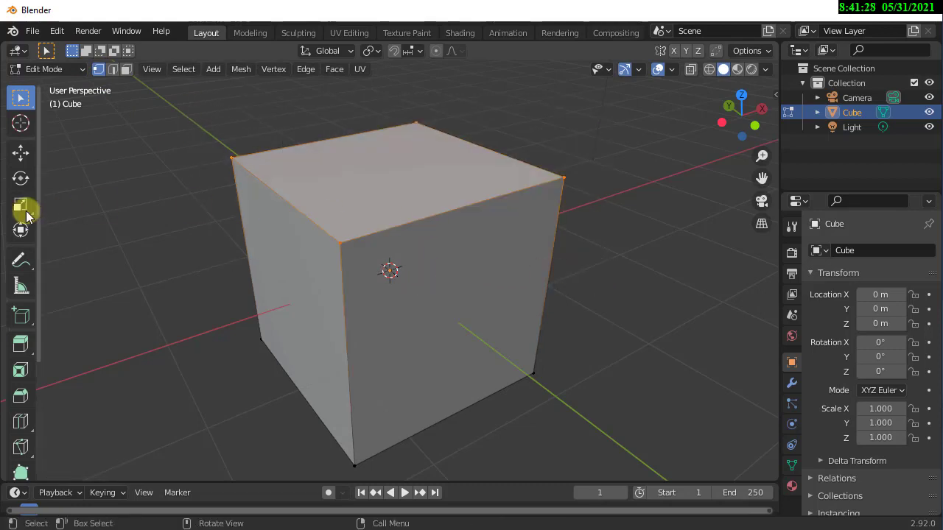
{"action": "left_click", "coordinate": [21, 152]}
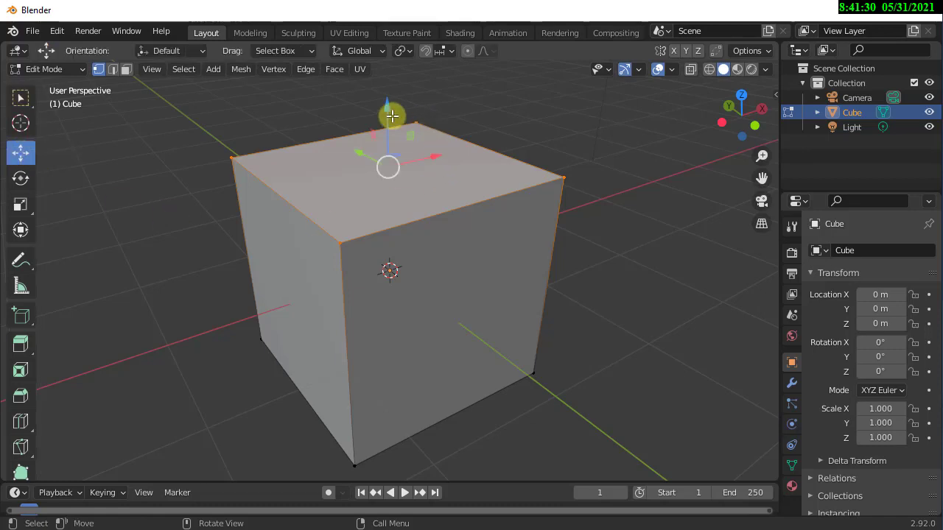
{"action": "left_click_drag", "start_coordinate": [385, 106], "coordinate": [387, 156]}
Step: Try scaling the cube's top face to about 0.46 and shifting it along X, undoing both changes
{"action": "key", "text": "r"}
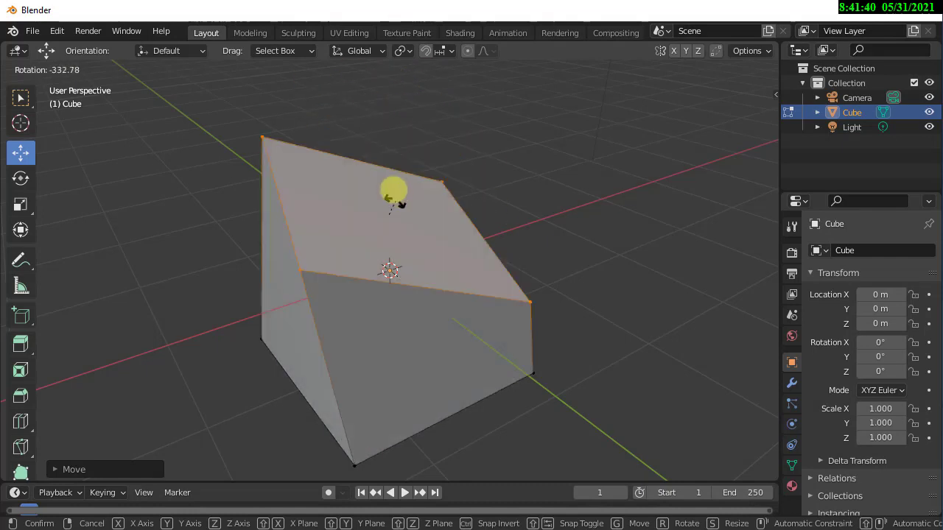
{"action": "key", "text": "s"}
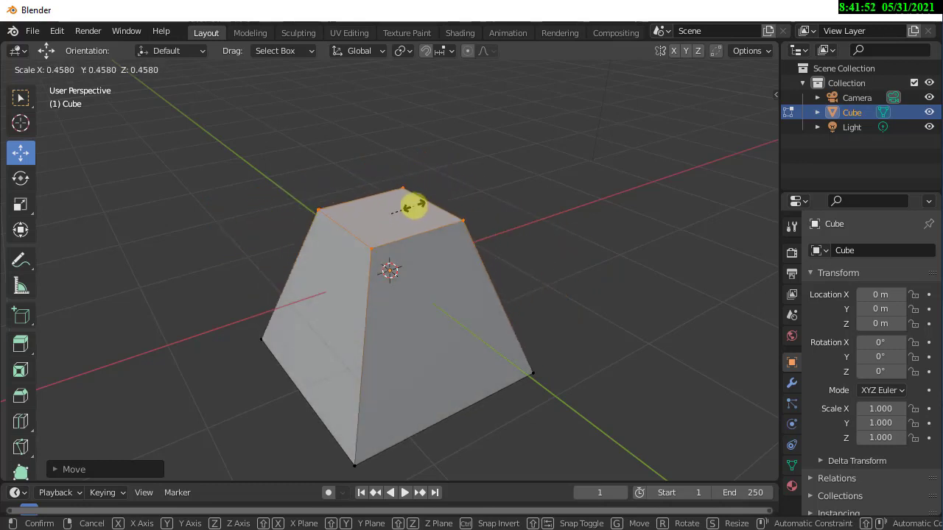
{"action": "left_click", "coordinate": [414, 206]}
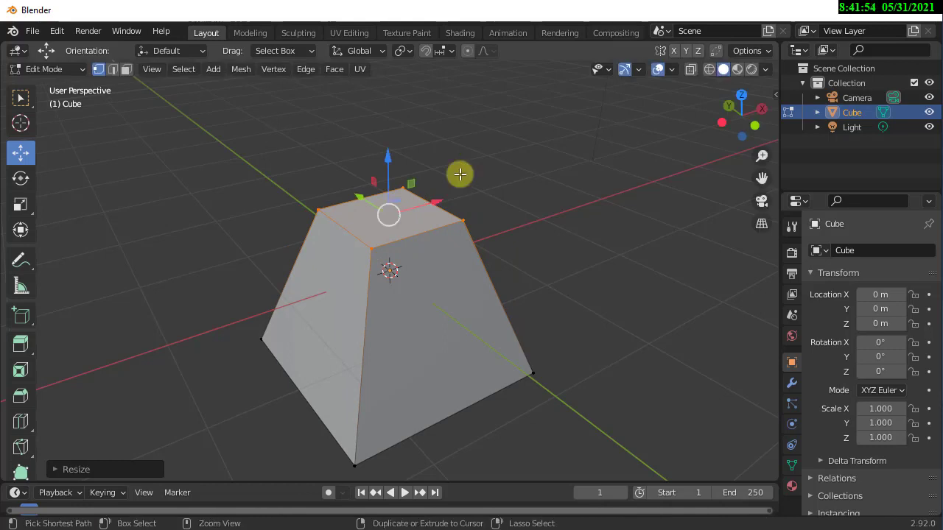
{"action": "key", "text": "ctrl+z"}
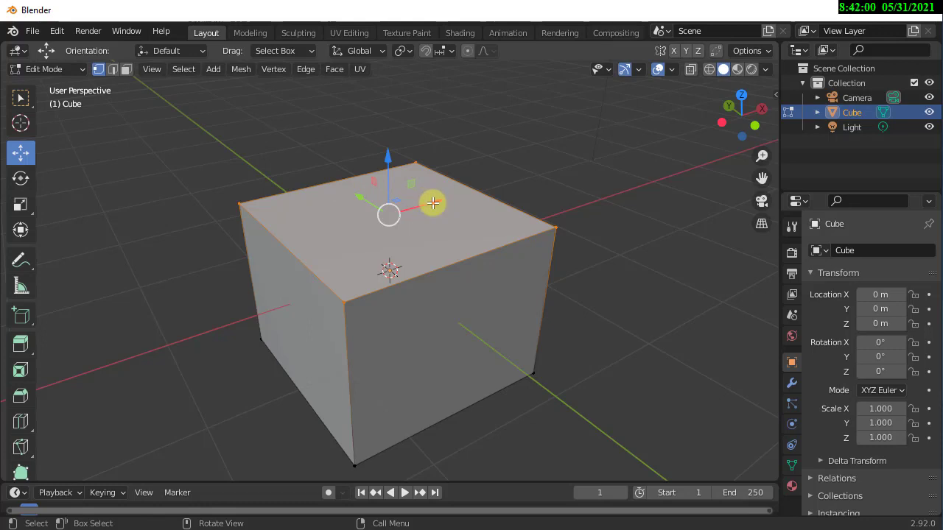
{"action": "left_click_drag", "start_coordinate": [433, 202], "coordinate": [508, 223]}
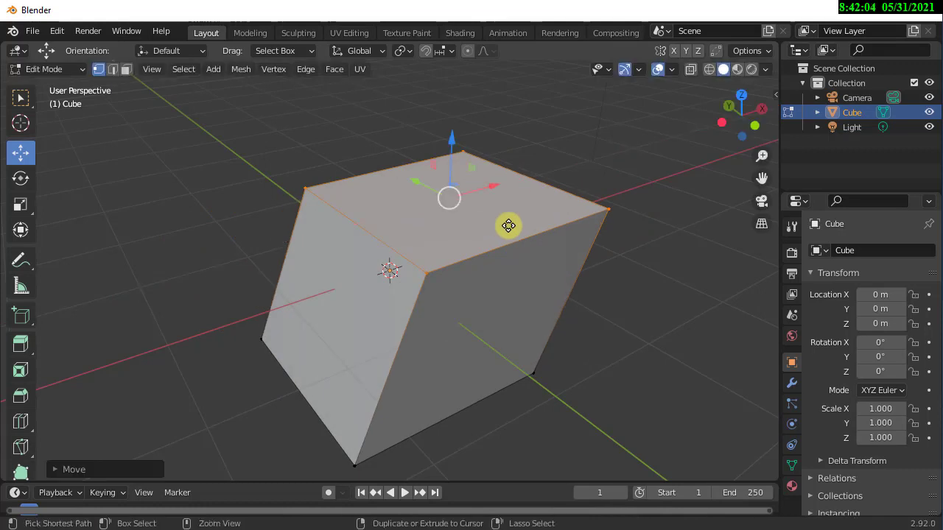
{"action": "key", "text": "ctrl+z"}
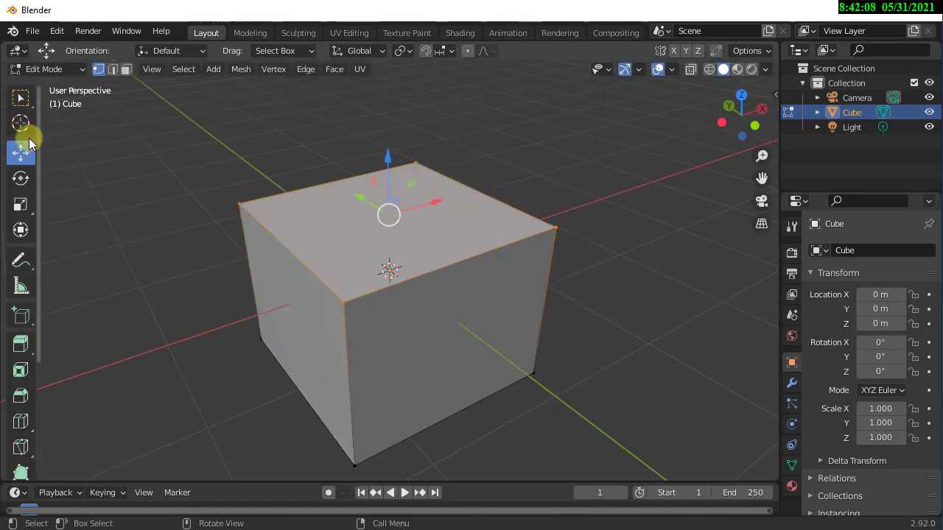
Step: Switch to edge selection, select the cube's front top edge and raise it along Z
{"action": "left_click", "coordinate": [23, 101]}
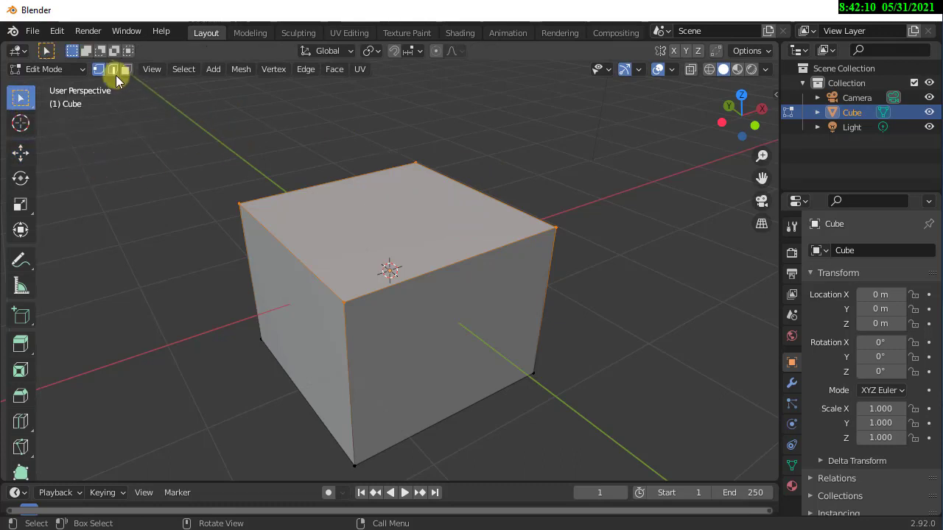
{"action": "left_click", "coordinate": [113, 70]}
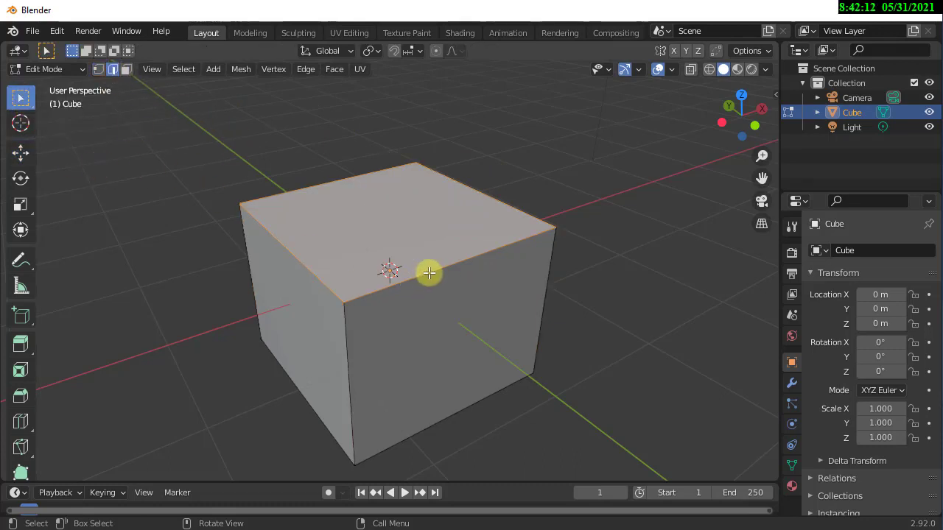
{"action": "key", "text": "alt+a"}
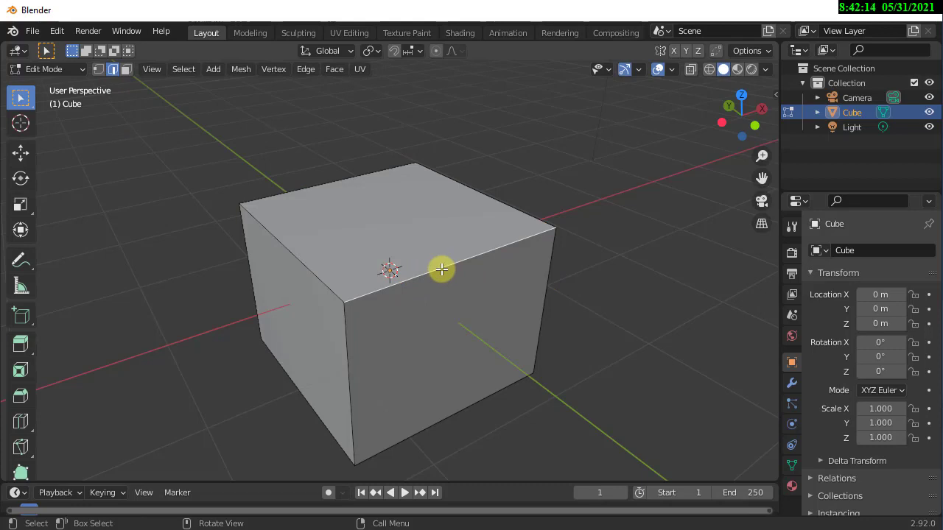
{"action": "mouse_move", "coordinate": [469, 297]}
{"action": "middle_mouse_down"}
{"action": "mouse_move", "coordinate": [508, 257]}
{"action": "mouse_move", "coordinate": [467, 309]}
{"action": "mouse_move", "coordinate": [479, 309]}
{"action": "middle_mouse_up"}
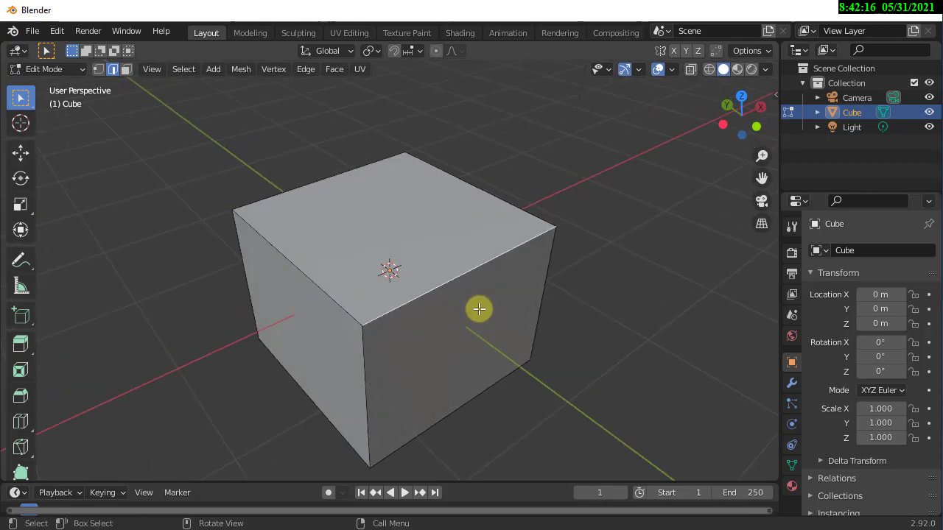
{"action": "left_click", "coordinate": [20, 153]}
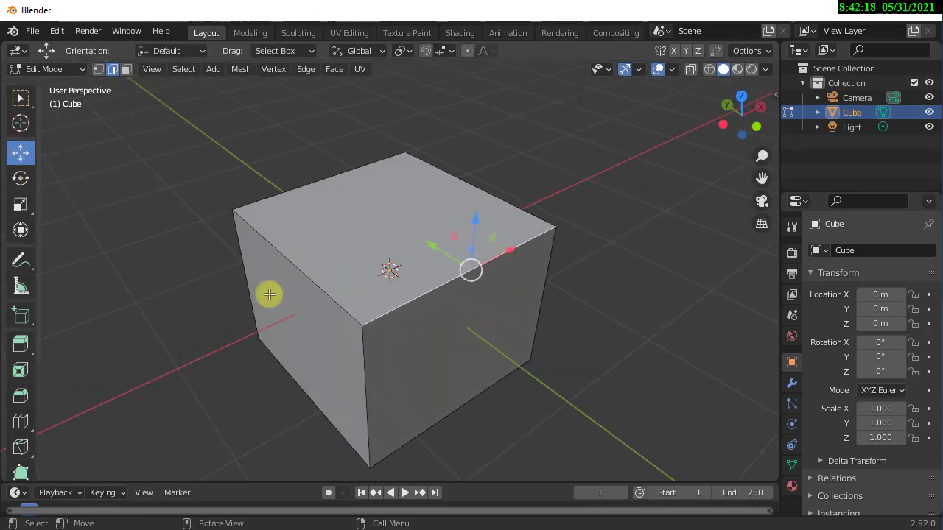
{"action": "left_click_drag", "start_coordinate": [431, 249], "coordinate": [483, 185]}
{"action": "left_click", "coordinate": [473, 193]}
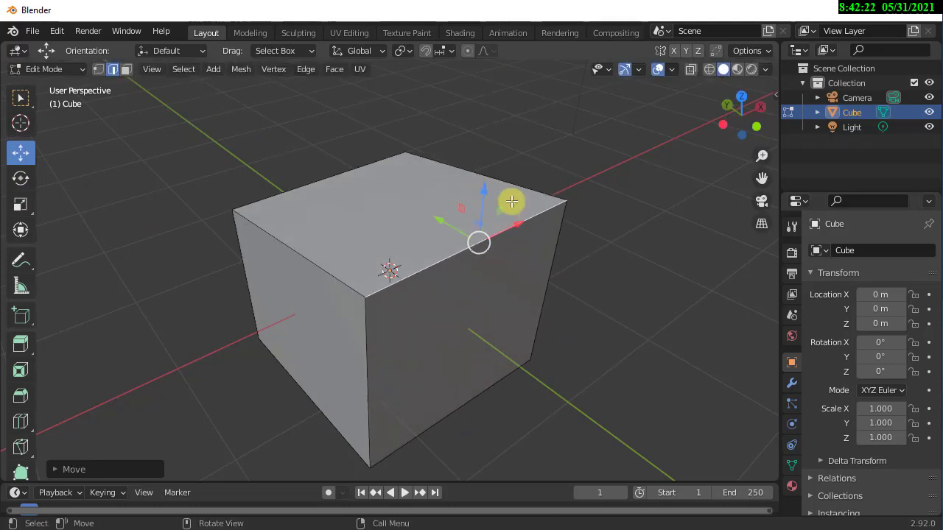
Step: Try moving the cube's front top edge with the Y axis excluded, cancel it, and undo the edge's earlier raise along Z
{"action": "key", "text": "g"}
{"action": "key", "text": "shift+y"}
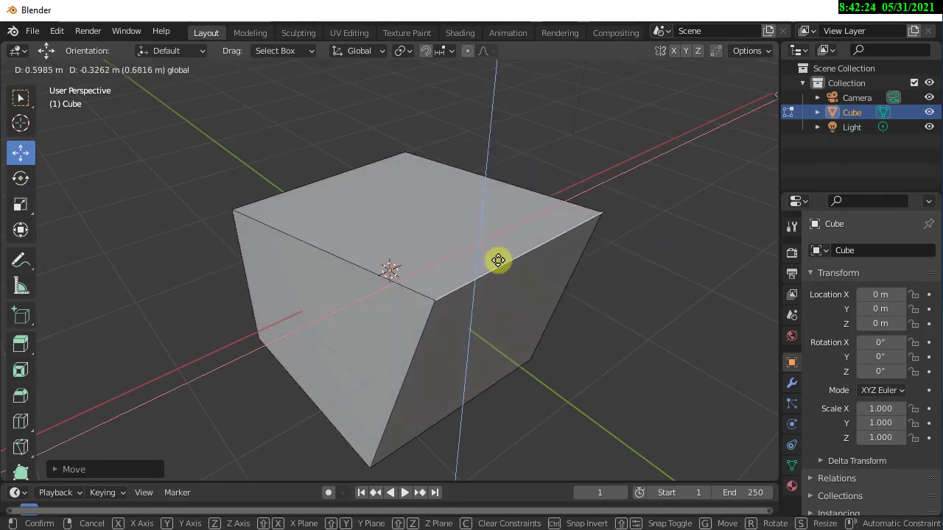
{"action": "right_click", "coordinate": [528, 233]}
{"action": "key", "text": "ctrl+z"}
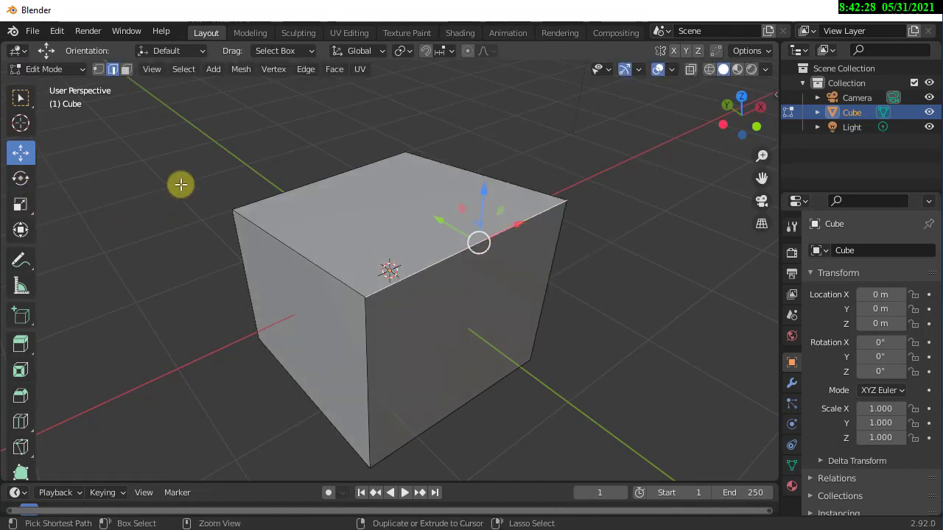
{"action": "key", "text": "ctrl+z"}
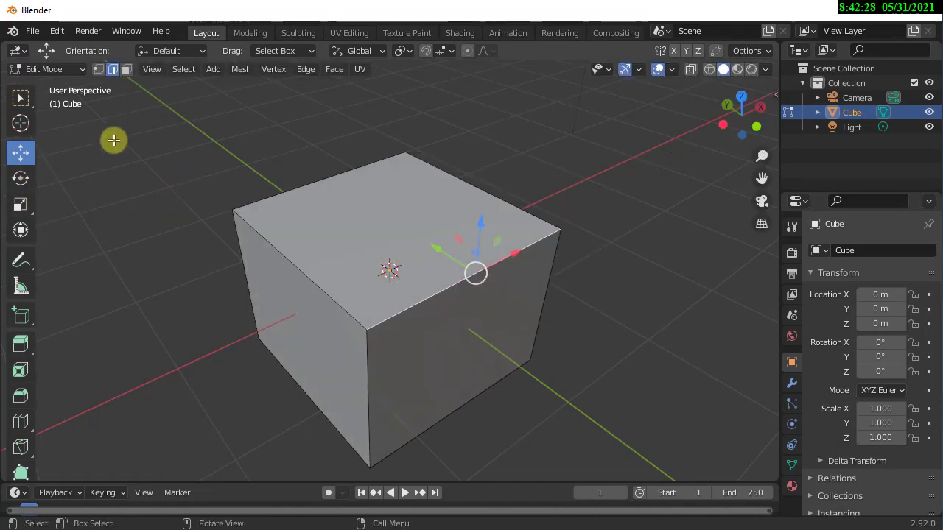
Step: Switch to face selection, select the cube's top face and try moving it up along Z
{"action": "left_click", "coordinate": [125, 68]}
{"action": "left_click", "coordinate": [382, 235]}
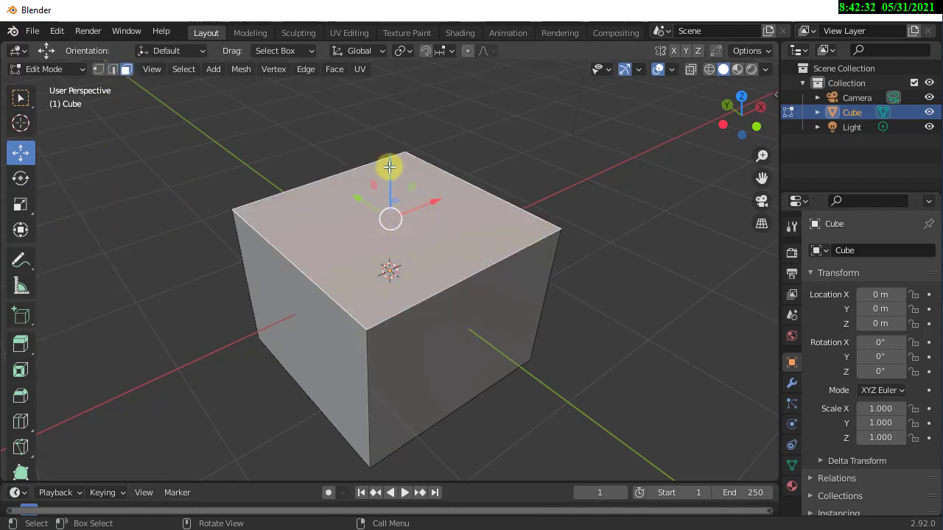
{"action": "left_click_drag", "start_coordinate": [390, 167], "coordinate": [400, 147]}
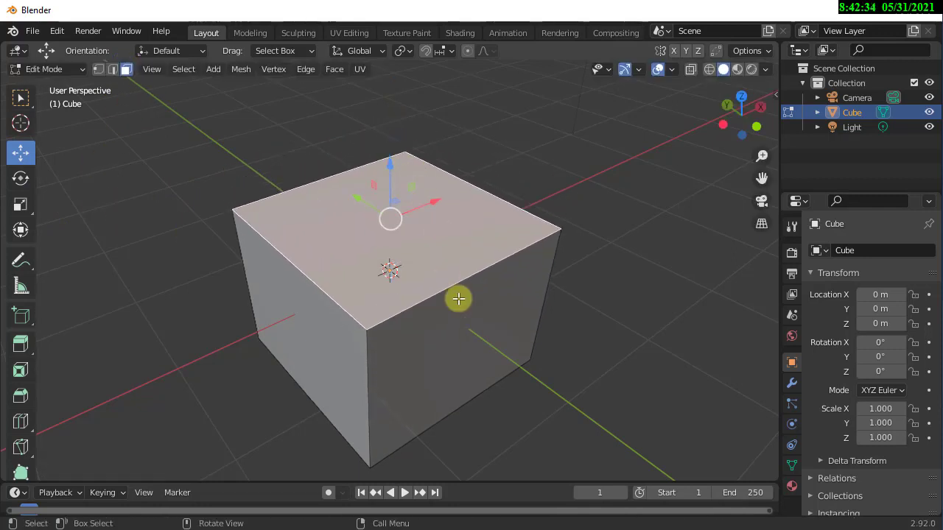
Step: Add the front face to the selected top face, try moving both along Y, and undo the move and the added selection
{"action": "left_click", "coordinate": [458, 298], "text": "shift"}
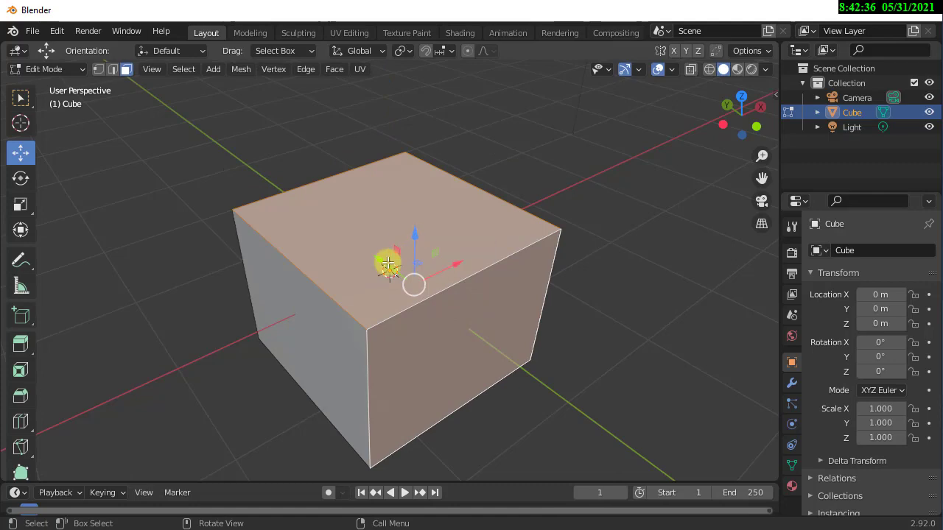
{"action": "left_click_drag", "start_coordinate": [385, 263], "coordinate": [464, 206]}
{"action": "middle_click_drag", "start_coordinate": [471, 364], "coordinate": [492, 384]}
{"action": "key", "text": "ctrl+z"}
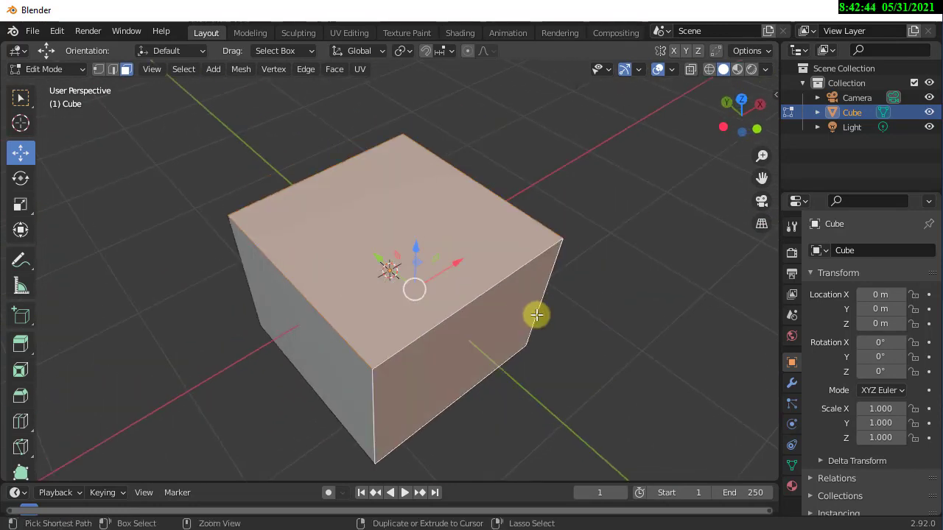
{"action": "key", "text": "ctrl+z"}
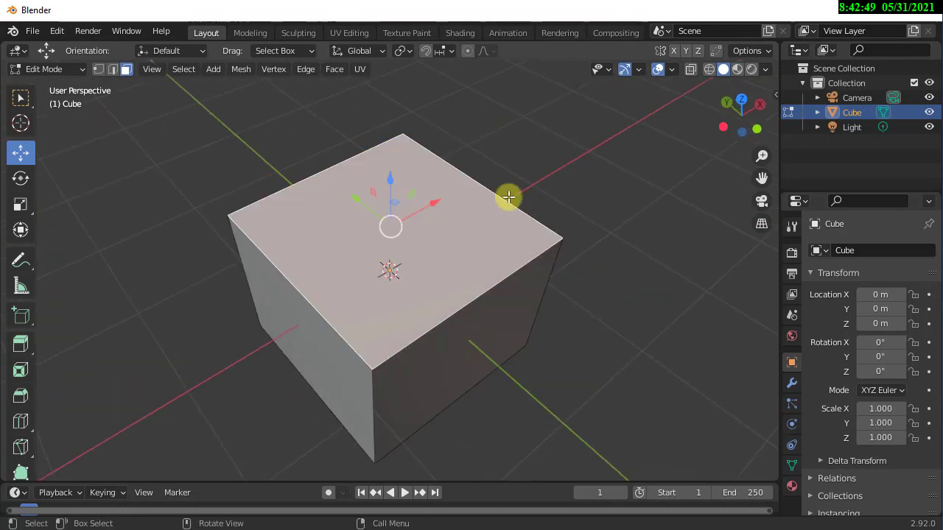
Step: Switch to vertex selection and look over the cube's four selected top vertices
{"action": "left_click", "coordinate": [97, 72]}
{"action": "middle_click_drag", "start_coordinate": [211, 206], "coordinate": [225, 180]}
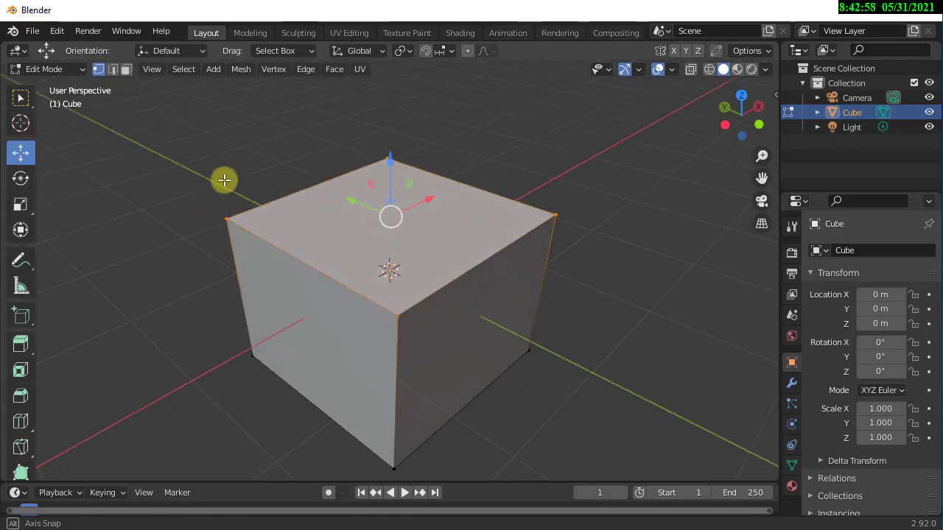
{"action": "middle_click_drag", "start_coordinate": [378, 301], "coordinate": [357, 317]}
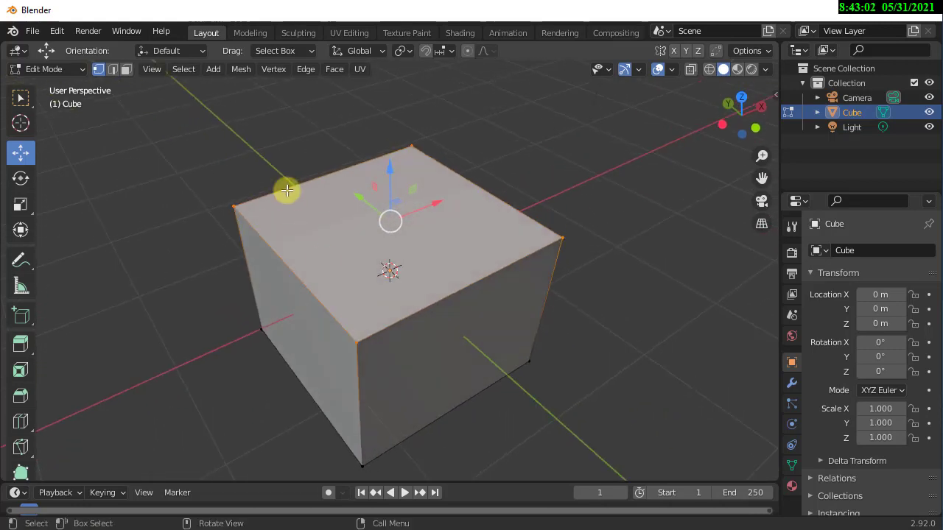
{"action": "middle_click_drag", "start_coordinate": [286, 189], "coordinate": [297, 197]}
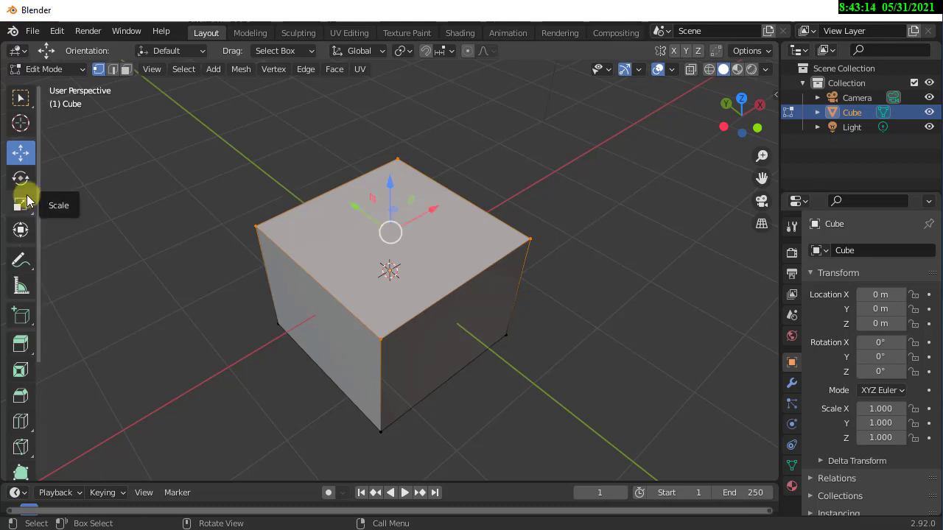
Step: Switch to face selection and select one of the cube's side faces, followed by its top face instead
{"action": "left_click", "coordinate": [125, 69]}
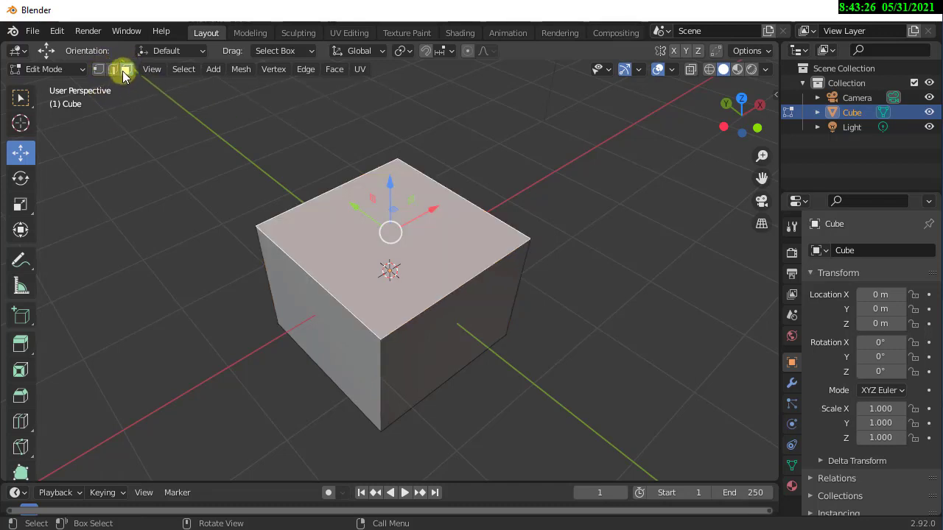
{"action": "middle_click_drag", "start_coordinate": [531, 342], "coordinate": [585, 319]}
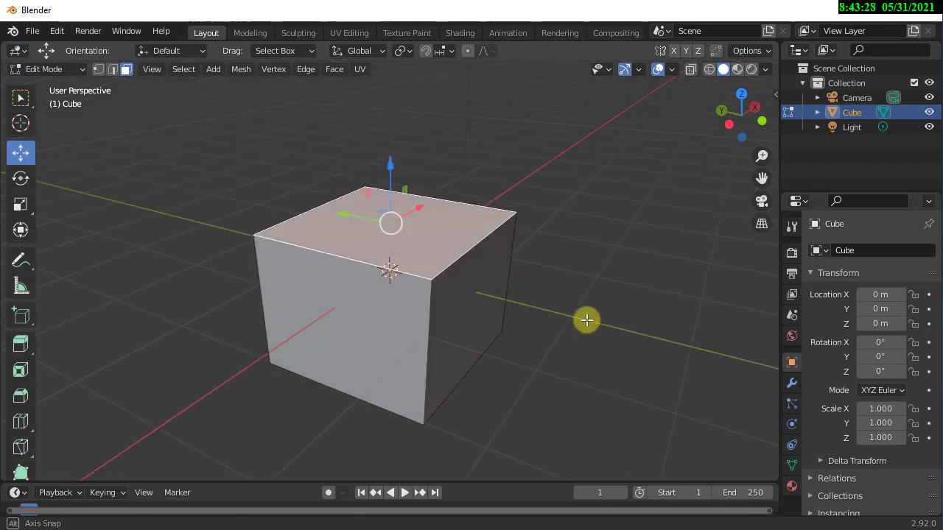
{"action": "left_click", "coordinate": [282, 273]}
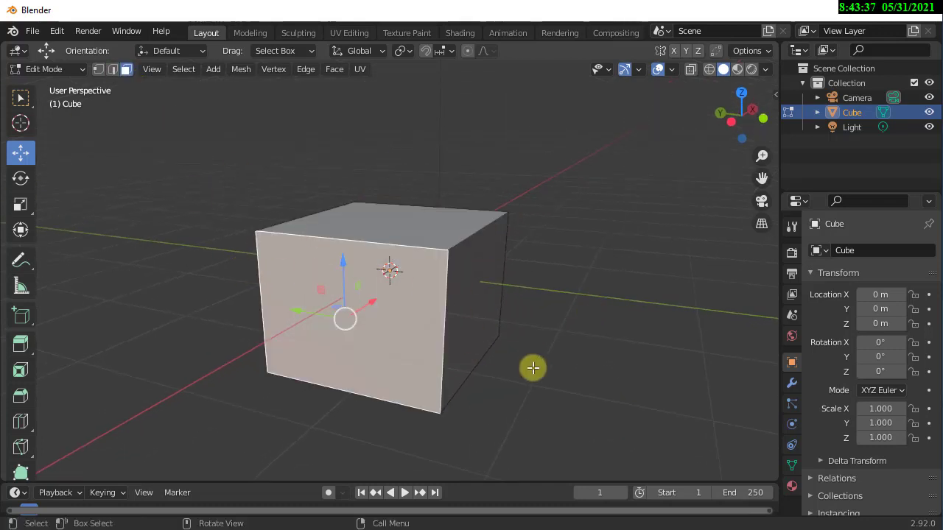
{"action": "middle_click_drag", "start_coordinate": [532, 368], "coordinate": [410, 227]}
{"action": "left_click", "coordinate": [411, 226]}
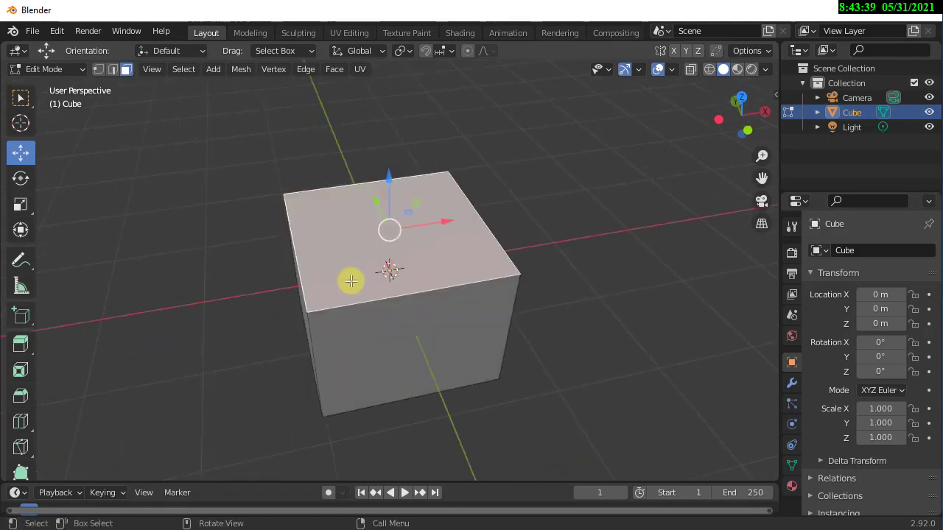
{"action": "middle_click_drag", "start_coordinate": [351, 275], "coordinate": [437, 275]}
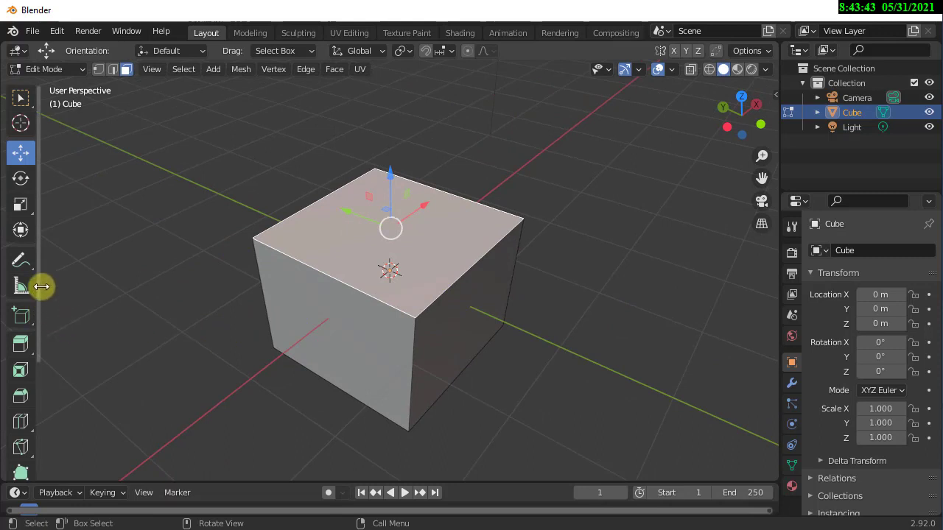
Step: Extrude the cube's top face upward along its normal with the Extrude Region tool
{"action": "scroll", "coordinate": [36, 210], "scroll_direction": "down", "scroll_amount": 4}
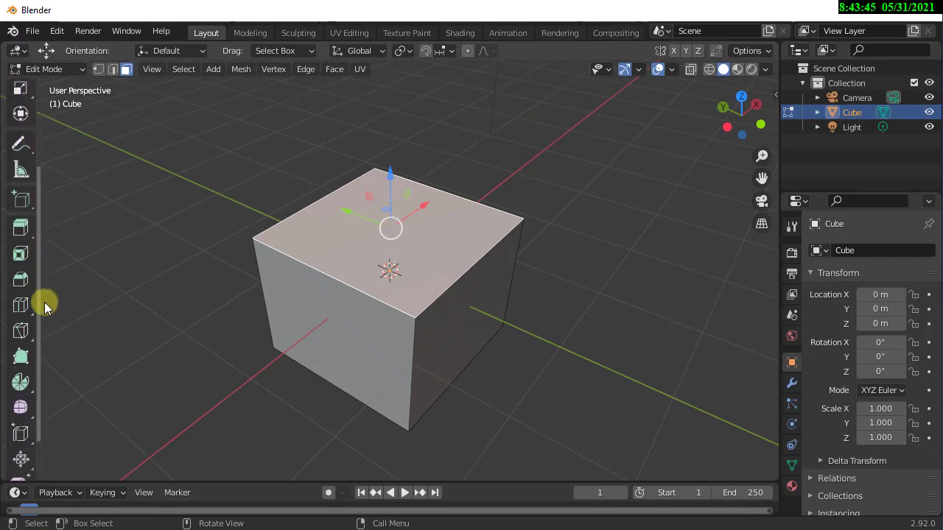
{"action": "scroll", "coordinate": [34, 230], "scroll_direction": "up", "scroll_amount": 4}
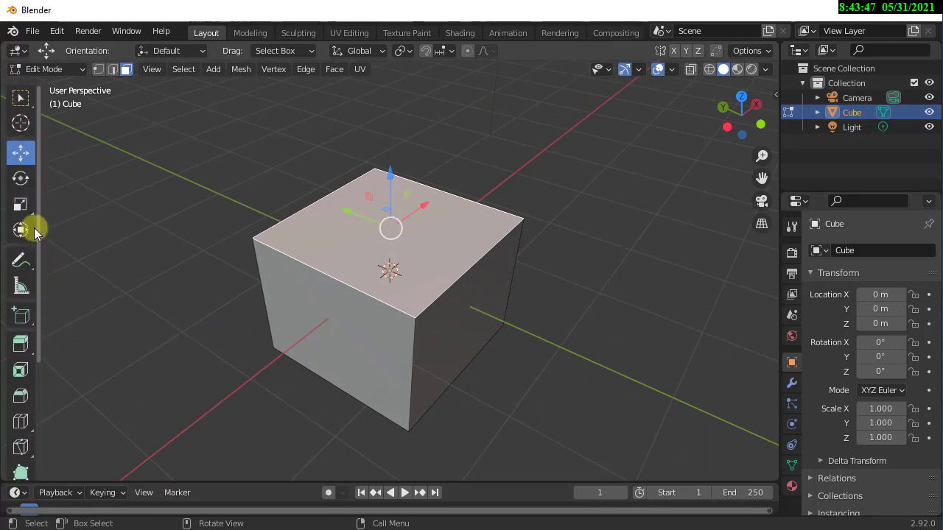
{"action": "scroll", "coordinate": [26, 276], "scroll_direction": "down", "scroll_amount": 7}
{"action": "scroll", "coordinate": [36, 368], "scroll_direction": "up", "scroll_amount": 6}
{"action": "scroll", "coordinate": [37, 298], "scroll_direction": "down", "scroll_amount": 3}
{"action": "scroll", "coordinate": [37, 299], "scroll_direction": "down", "scroll_amount": 3}
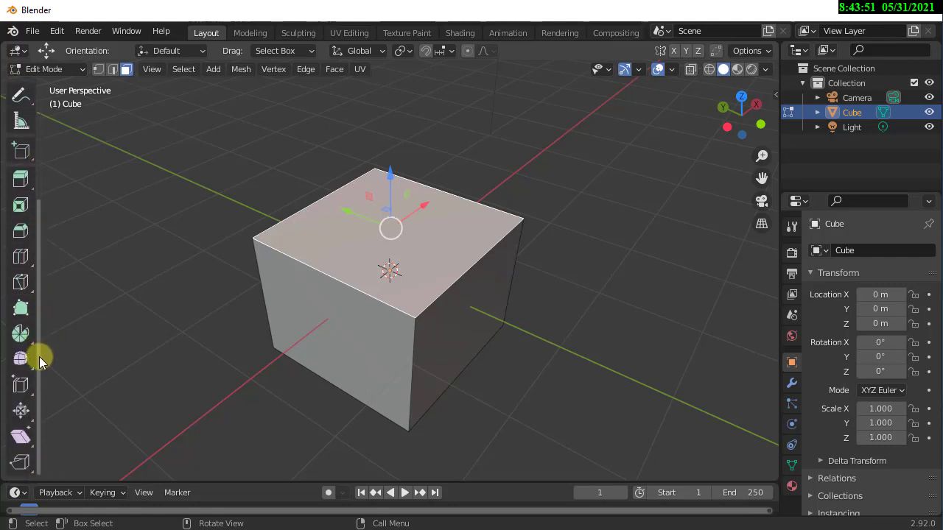
{"action": "scroll", "coordinate": [39, 356], "scroll_direction": "up", "scroll_amount": 4}
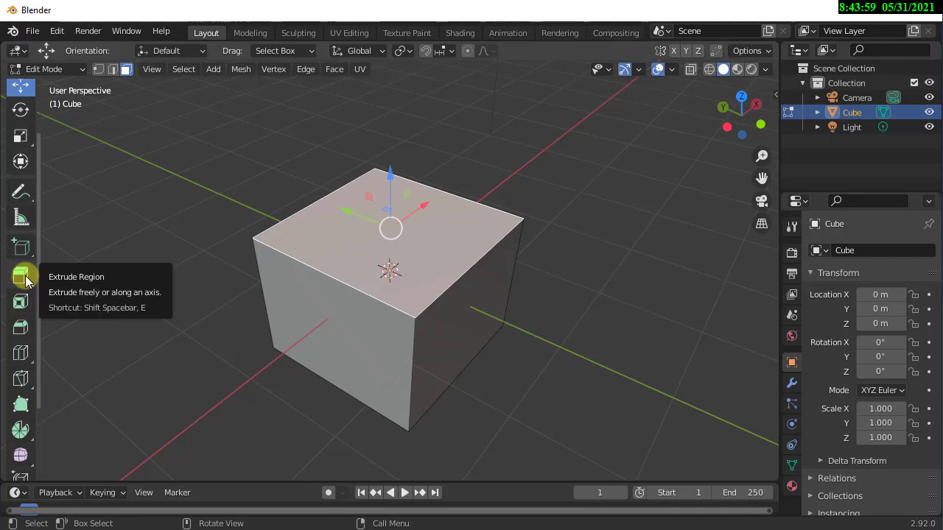
{"action": "left_click", "coordinate": [20, 277]}
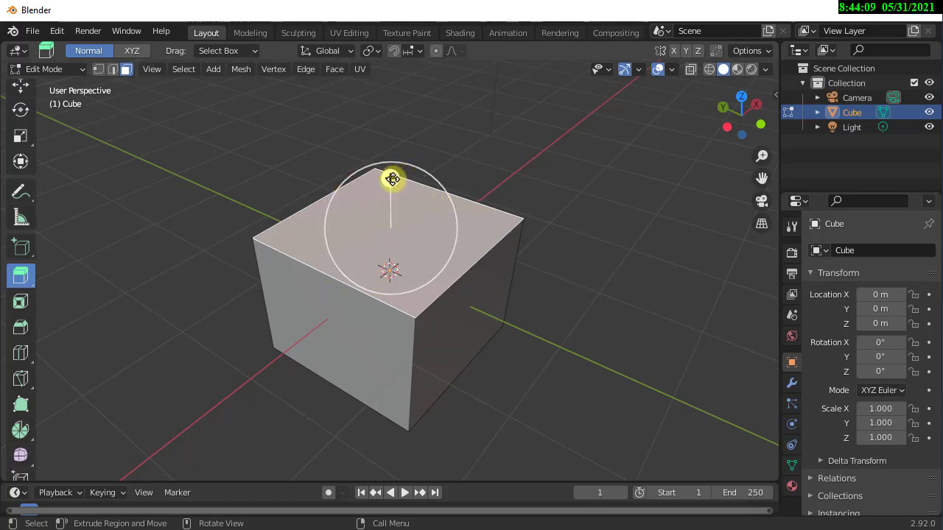
{"action": "left_click_drag", "start_coordinate": [391, 179], "coordinate": [405, 106]}
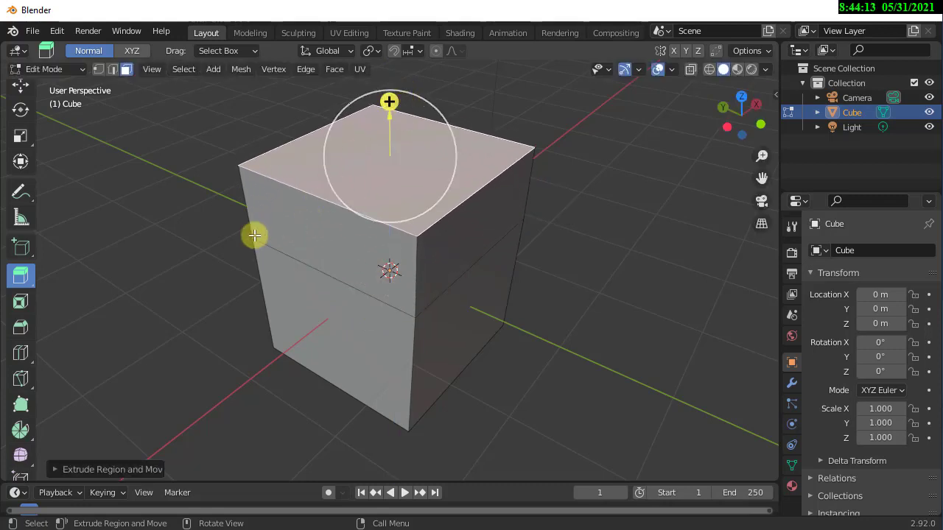
Step: With the Select Box tool, select the side and top faces of the extruded upper section, and clear the selection
{"action": "left_click", "coordinate": [35, 186]}
{"action": "scroll", "coordinate": [29, 110], "scroll_direction": "up", "scroll_amount": 3}
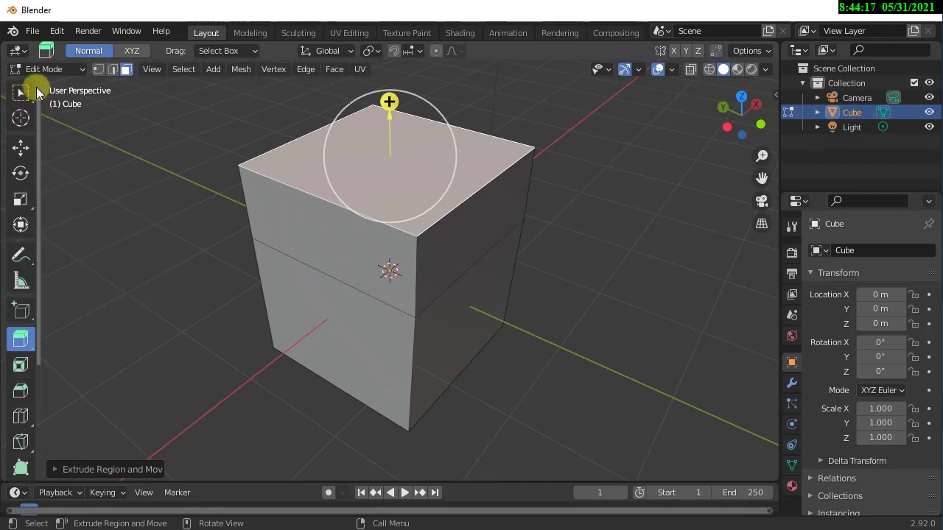
{"action": "left_click", "coordinate": [20, 97]}
{"action": "left_click", "coordinate": [308, 220]}
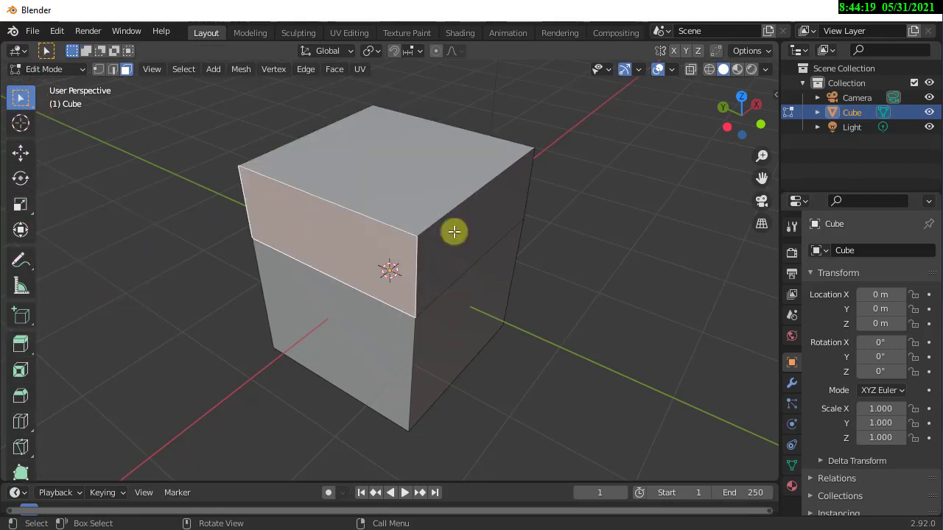
{"action": "left_click", "coordinate": [464, 227], "text": "alt"}
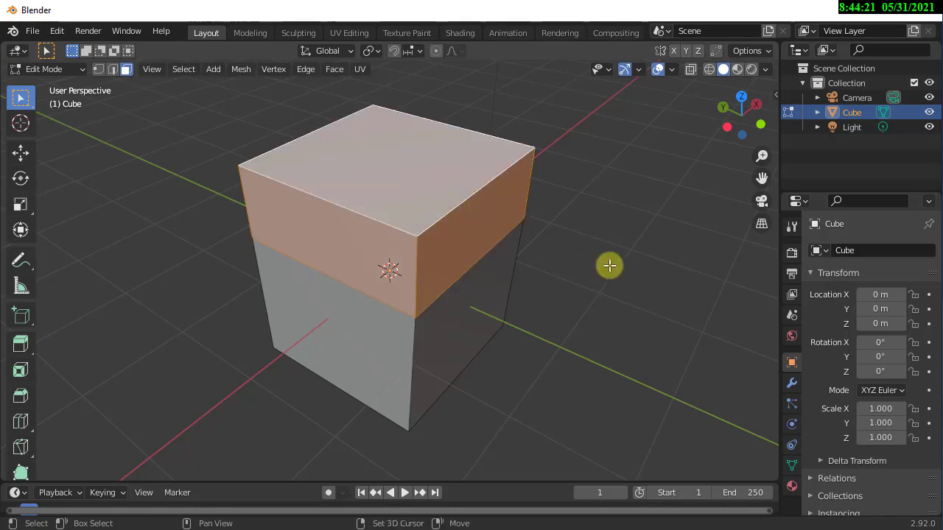
{"action": "mouse_move", "coordinate": [610, 268]}
{"action": "middle_mouse_down", "text": "alt"}
{"action": "mouse_move", "coordinate": [616, 238]}
{"action": "mouse_move", "coordinate": [414, 223]}
{"action": "mouse_move", "coordinate": [593, 242]}
{"action": "mouse_move", "coordinate": [618, 271]}
{"action": "middle_mouse_up", "text": "alt"}
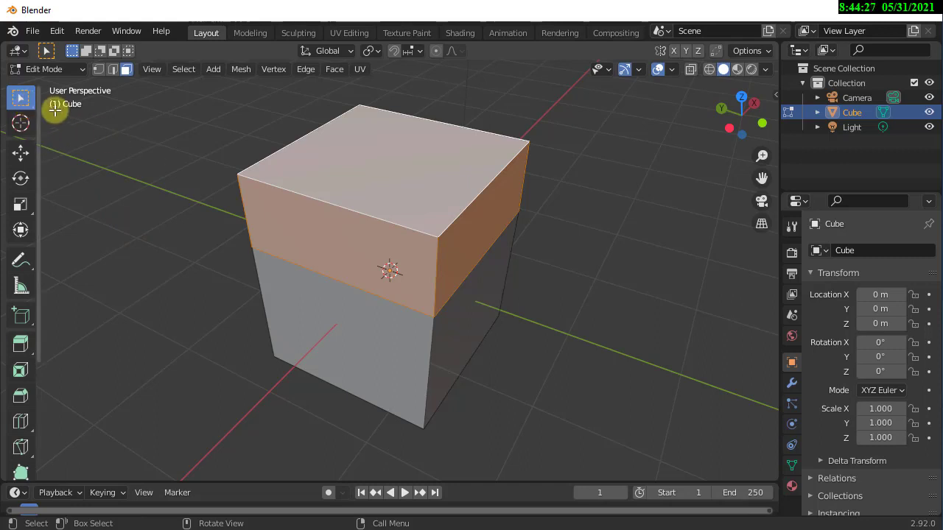
{"action": "left_click", "coordinate": [100, 151]}
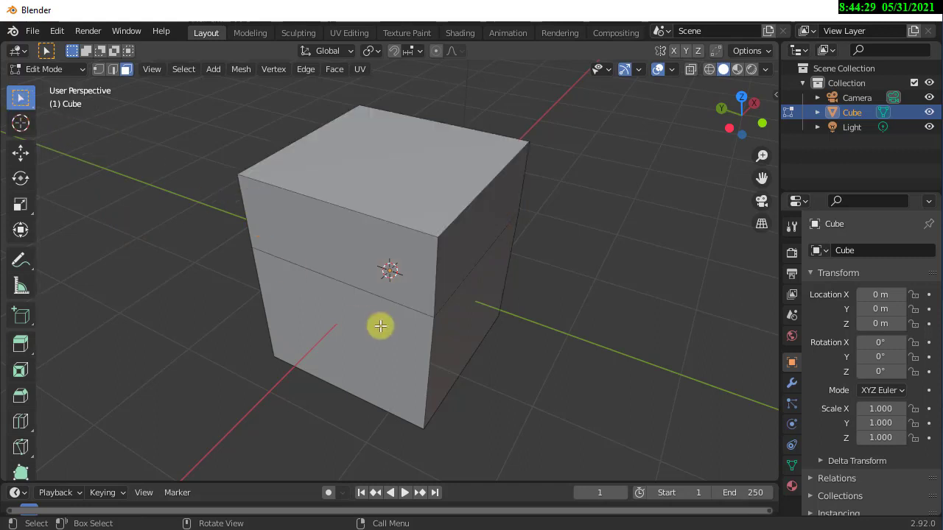
{"action": "middle_click_drag", "start_coordinate": [379, 326], "coordinate": [360, 321], "text": "alt"}
Step: Undo the selection changes and the extrusion of the cube's top face
{"action": "key", "text": "ctrl+z"}
{"action": "key", "text": "ctrl+z"}
{"action": "key", "text": "ctrl+z"}
{"action": "key", "text": "ctrl+z"}
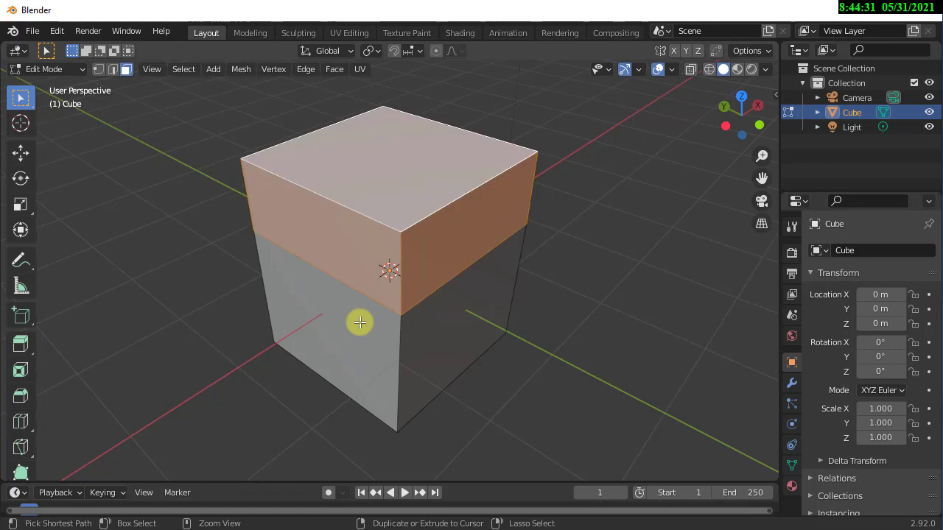
{"action": "middle_click_drag", "start_coordinate": [360, 322], "coordinate": [604, 418]}
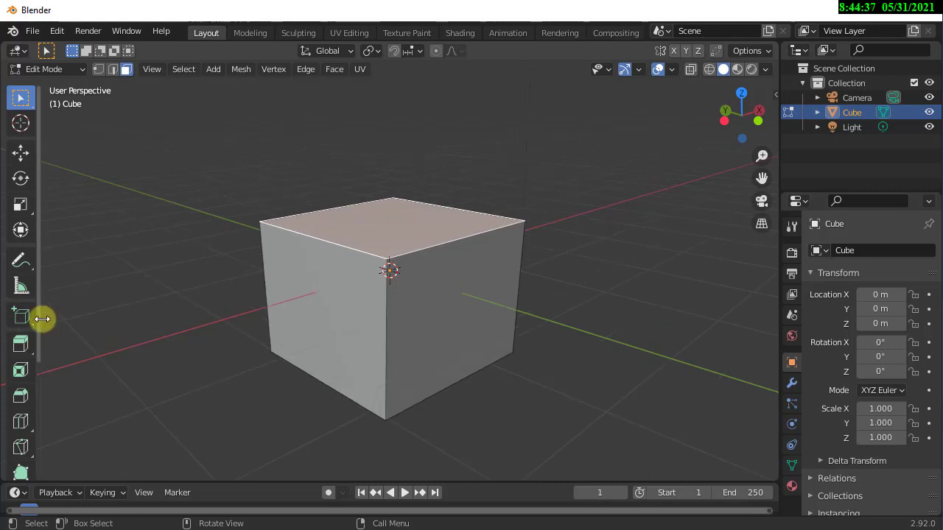
Step: Add the adjacent side face to the selected top face and extrude both by about 0.677 m with Extrude Along Normals
{"action": "scroll", "coordinate": [38, 327], "scroll_direction": "down", "scroll_amount": 4}
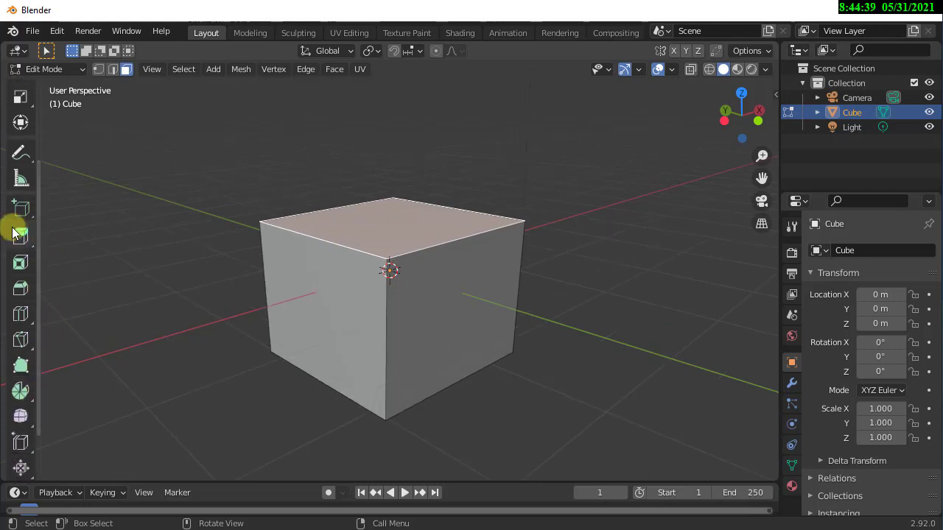
{"action": "left_click", "coordinate": [32, 246]}
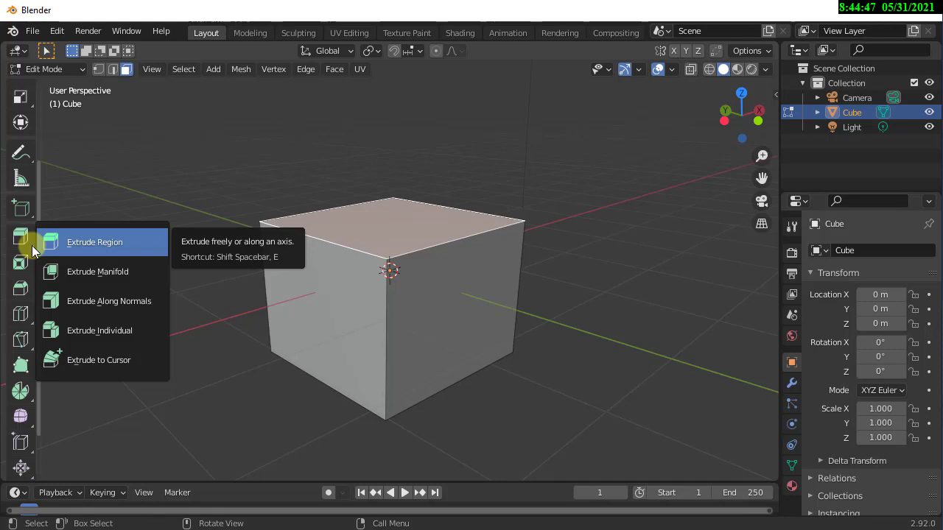
{"action": "left_click", "coordinate": [131, 306]}
{"action": "left_click", "coordinate": [332, 299], "text": "shift"}
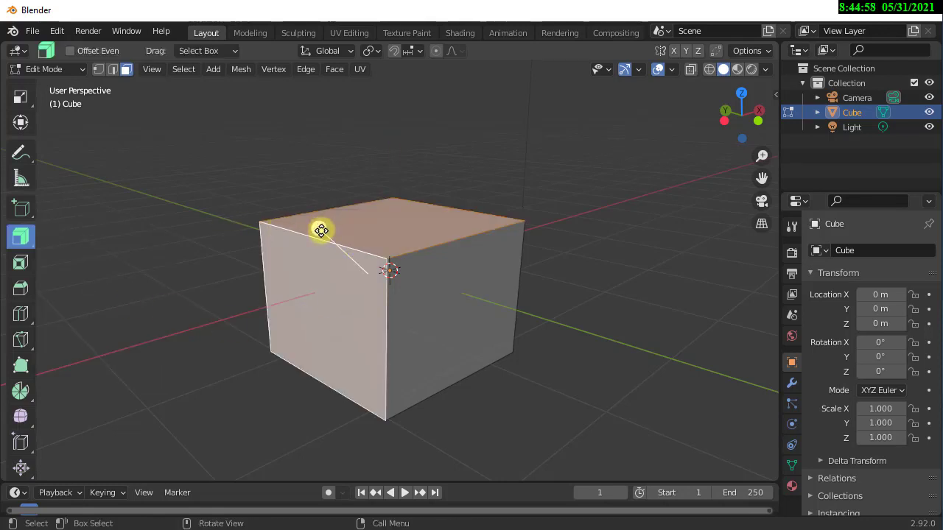
{"action": "left_click_drag", "start_coordinate": [321, 231], "coordinate": [246, 200]}
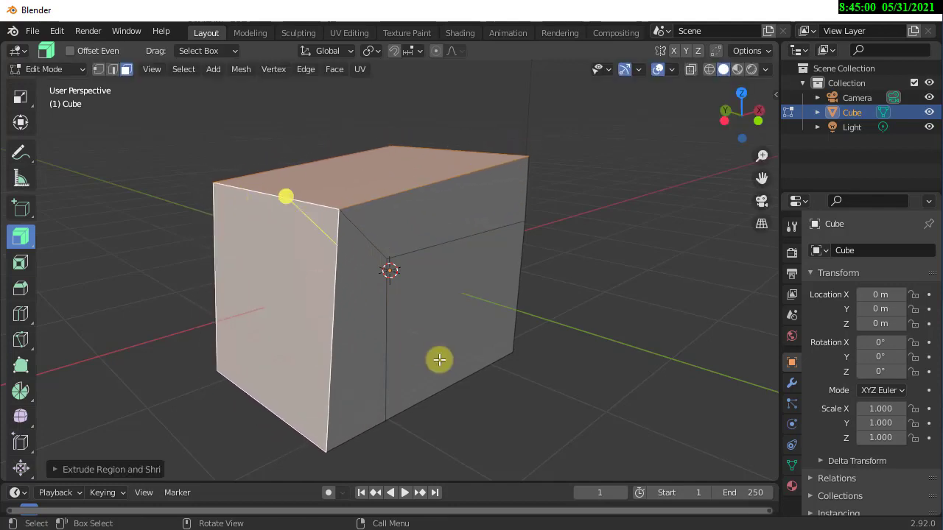
Step: Enable Offset Even for the extrusion of the top and side faces and inspect the thickness of the extruded sections
{"action": "middle_click_drag", "start_coordinate": [438, 360], "coordinate": [400, 355]}
{"action": "middle_click_drag", "start_coordinate": [406, 264], "coordinate": [467, 280]}
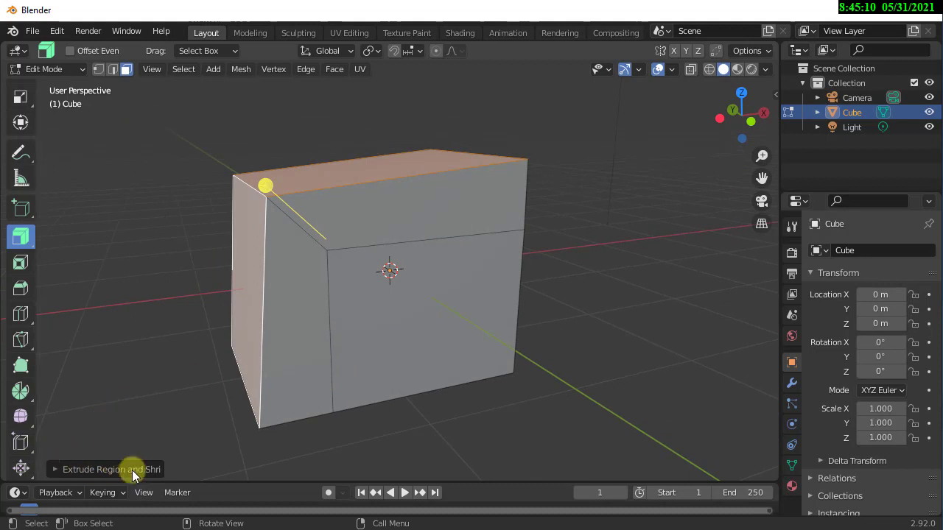
{"action": "left_click", "coordinate": [53, 469]}
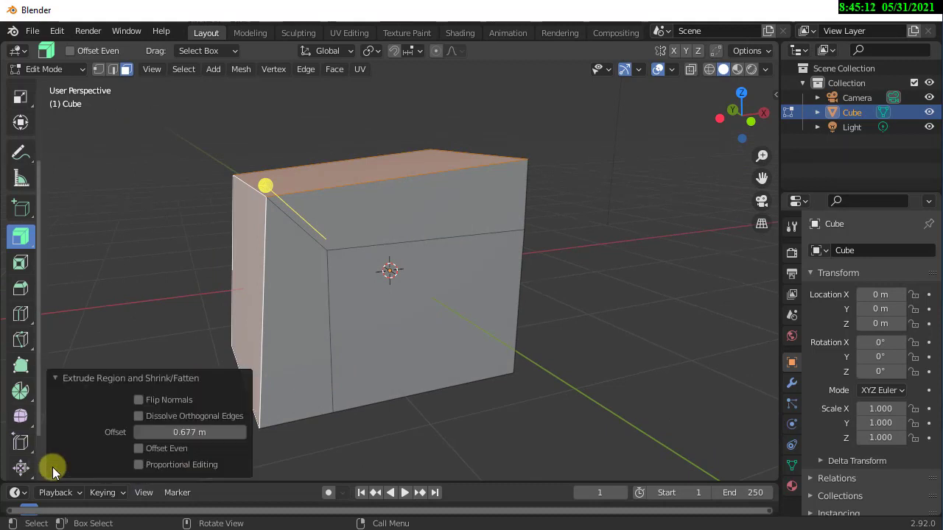
{"action": "left_click", "coordinate": [137, 449]}
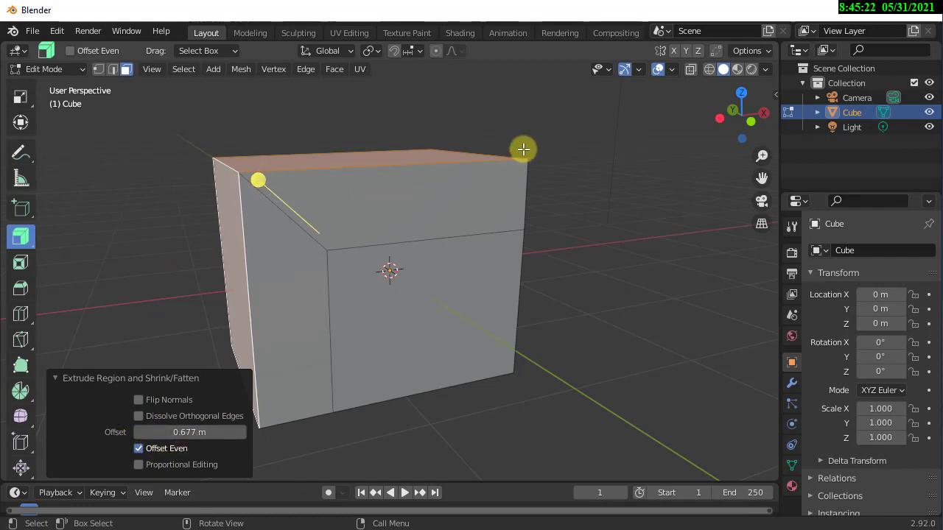
{"action": "middle_click_drag", "start_coordinate": [421, 354], "coordinate": [358, 367]}
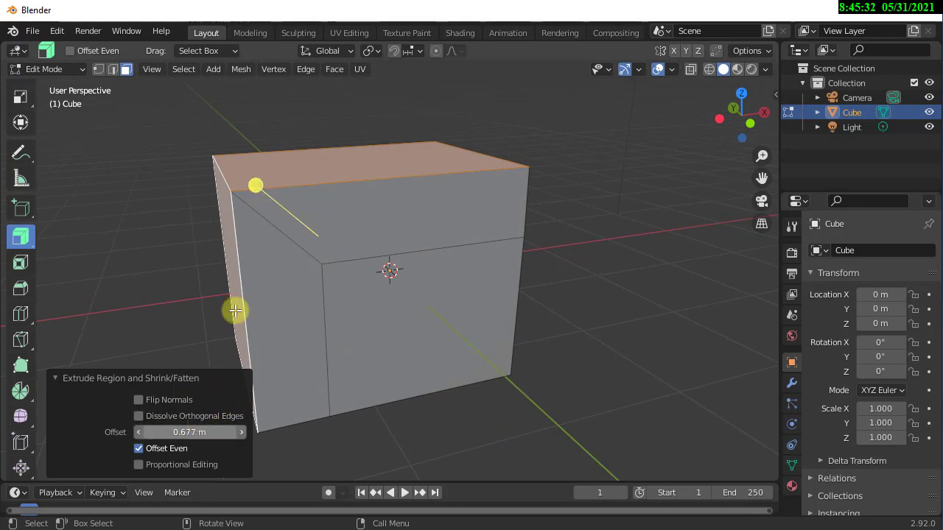
Step: Extrude the selected top and side faces a further 0.441 m or so along their normals, and undo both extrusions
{"action": "left_click_drag", "start_coordinate": [281, 199], "coordinate": [218, 168]}
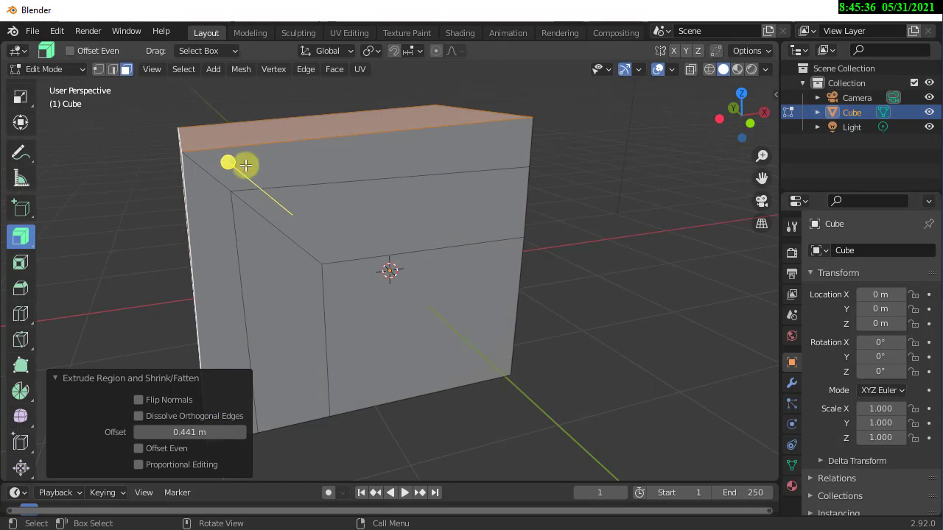
{"action": "key", "text": "ctrl+z"}
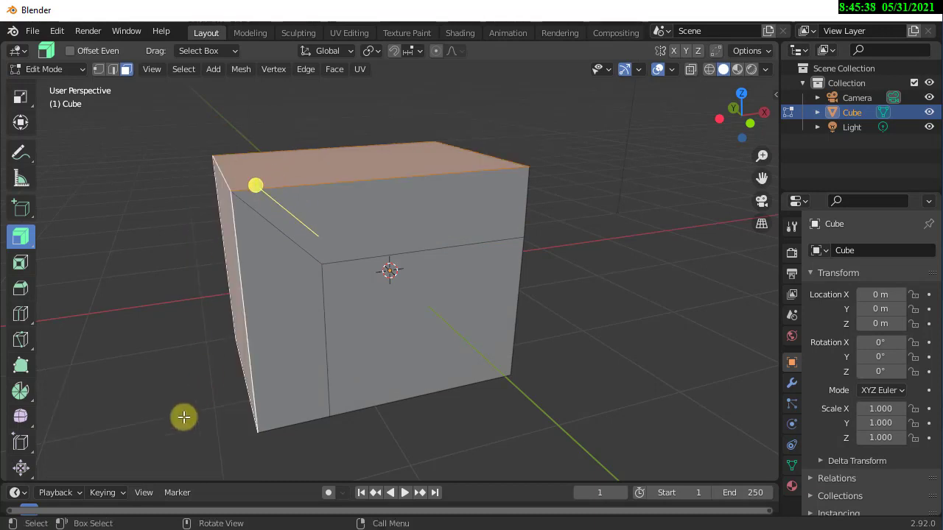
{"action": "key", "text": "ctrl+z"}
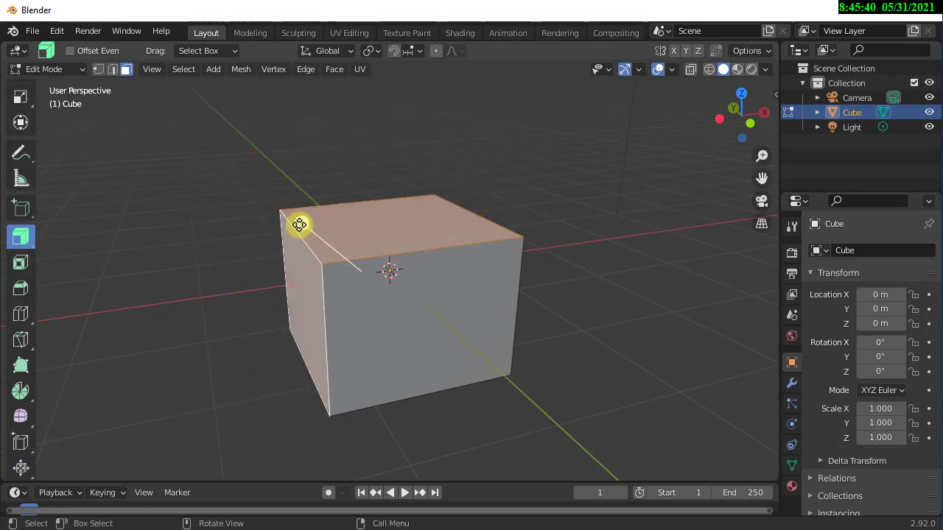
Step: Extrude the top and side faces along their normals again with an offset of 0.583 m and Offset Even enabled
{"action": "left_click_drag", "start_coordinate": [299, 224], "coordinate": [258, 188]}
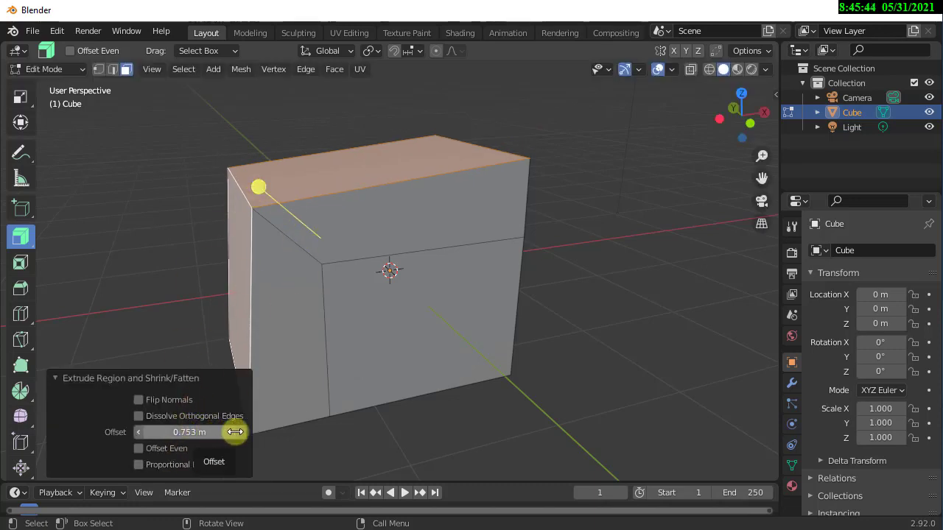
{"action": "left_click_drag", "start_coordinate": [232, 431], "coordinate": [202, 432]}
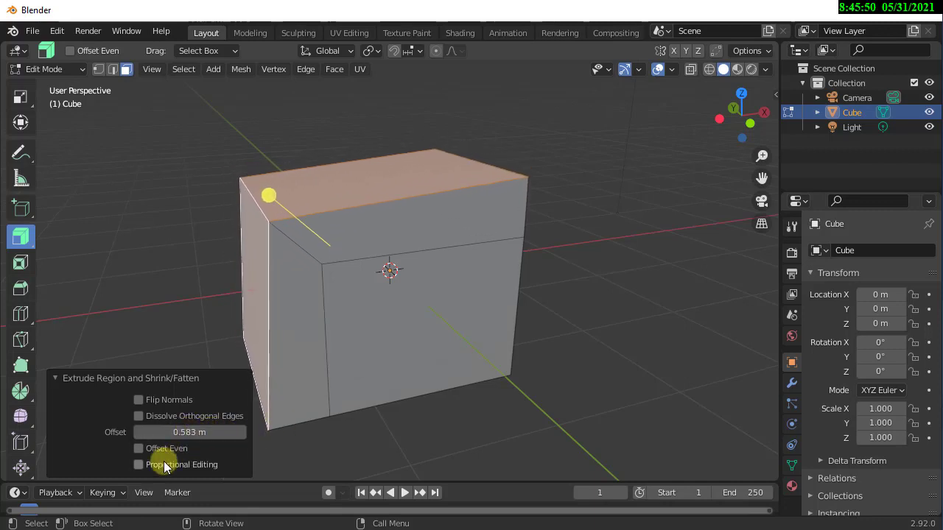
{"action": "left_click", "coordinate": [139, 448]}
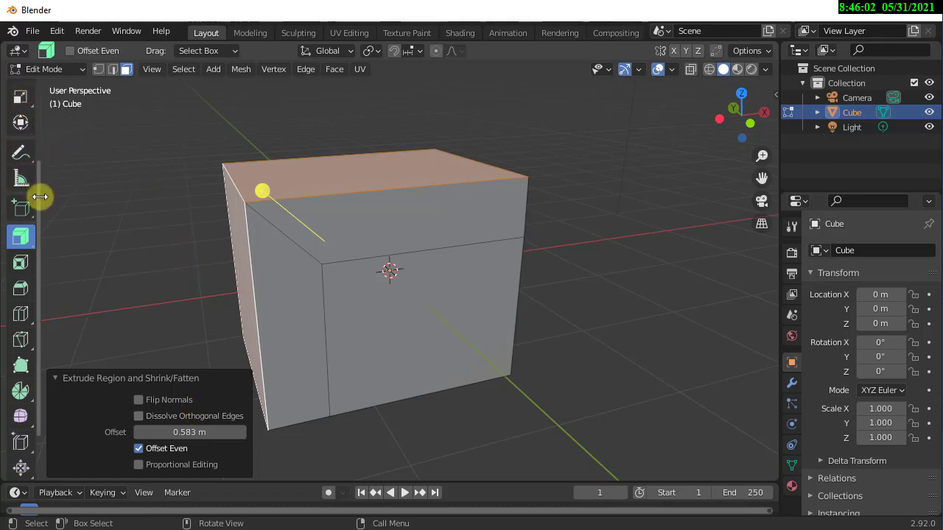
Step: Clear the face selection with the select tool, and undo that together with the last extrusion along normals
{"action": "scroll", "coordinate": [37, 155], "scroll_direction": "up", "scroll_amount": 5}
{"action": "left_click", "coordinate": [20, 95]}
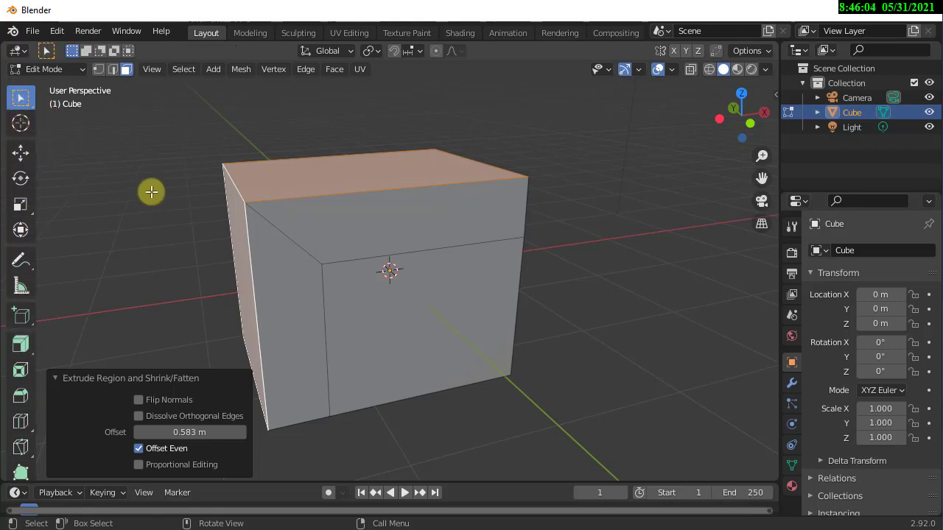
{"action": "left_click", "coordinate": [150, 192]}
{"action": "key", "text": "ctrl+z"}
{"action": "key", "text": "ctrl+z"}
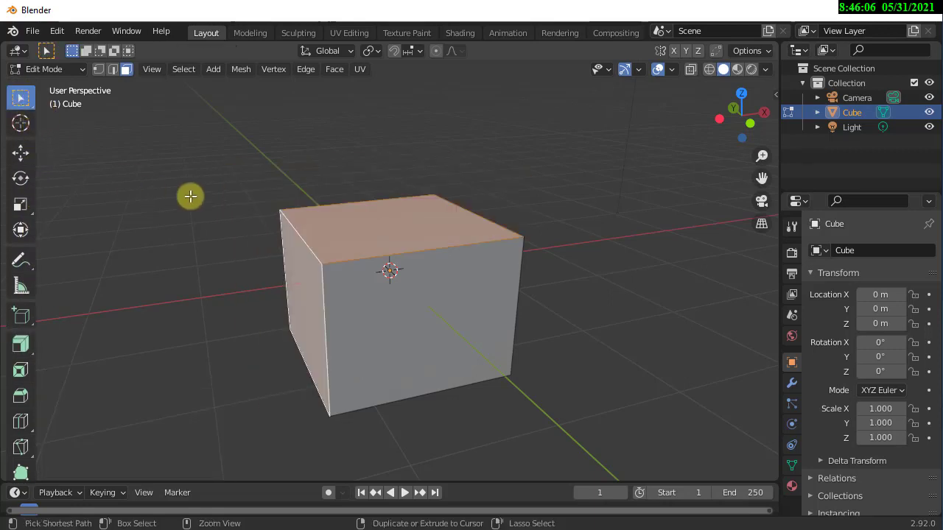
Step: Extrude the top and side faces separately with Extrude Individual, setting the offset to 0.634 m with Offset Even disabled
{"action": "left_click", "coordinate": [31, 350]}
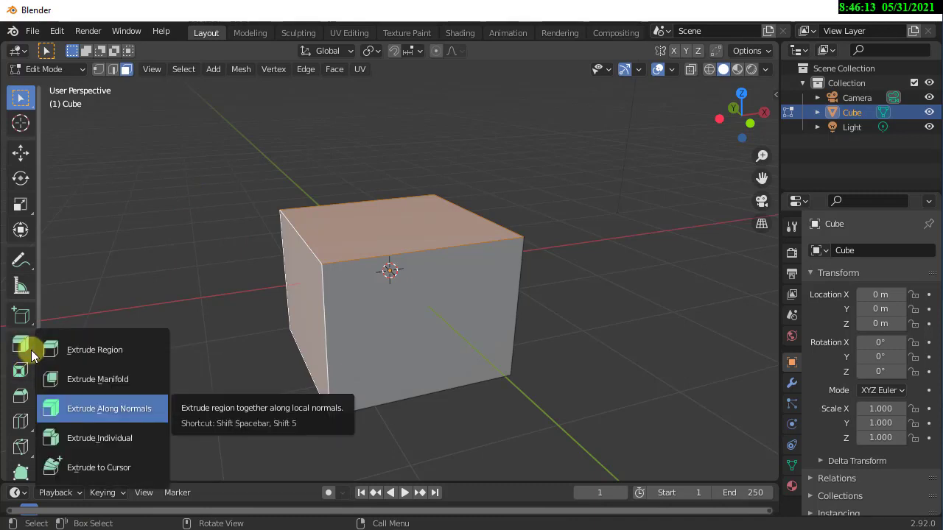
{"action": "left_click", "coordinate": [117, 441]}
{"action": "left_click_drag", "start_coordinate": [305, 223], "coordinate": [254, 204]}
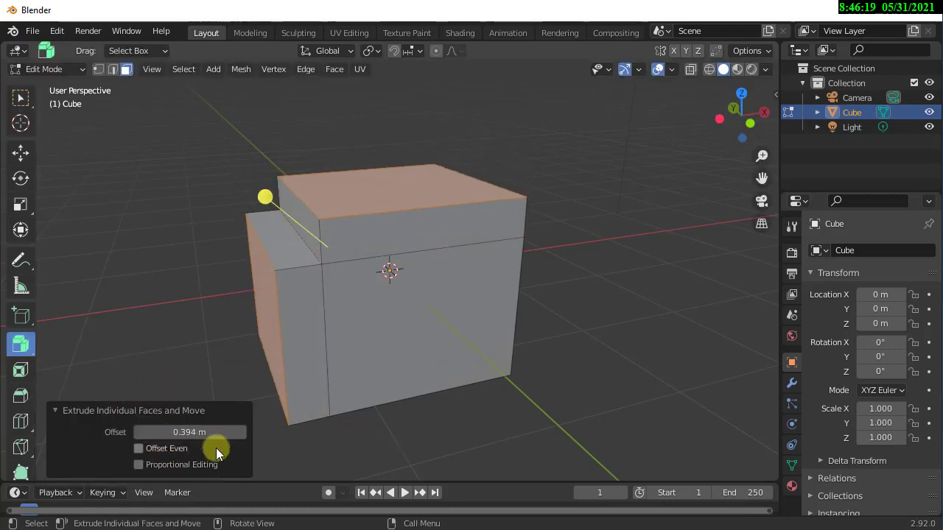
{"action": "left_click", "coordinate": [138, 448]}
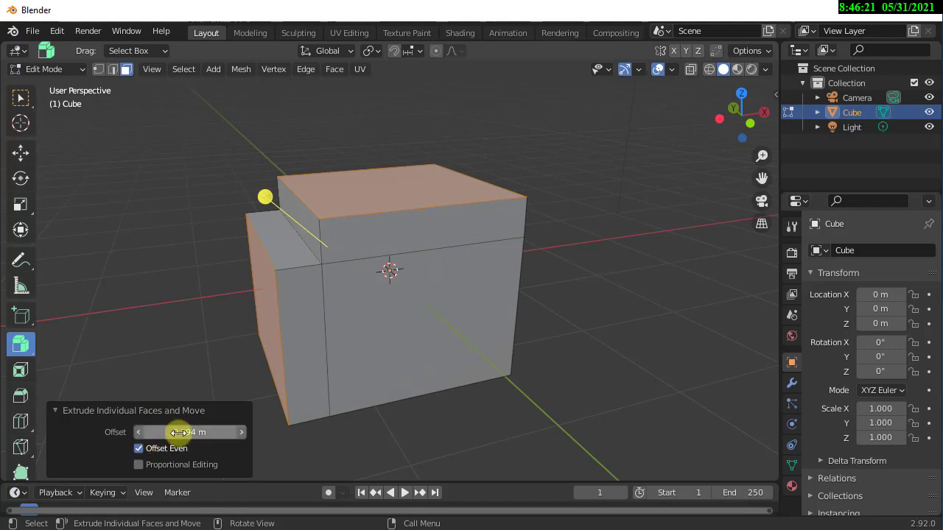
{"action": "left_click", "coordinate": [139, 449]}
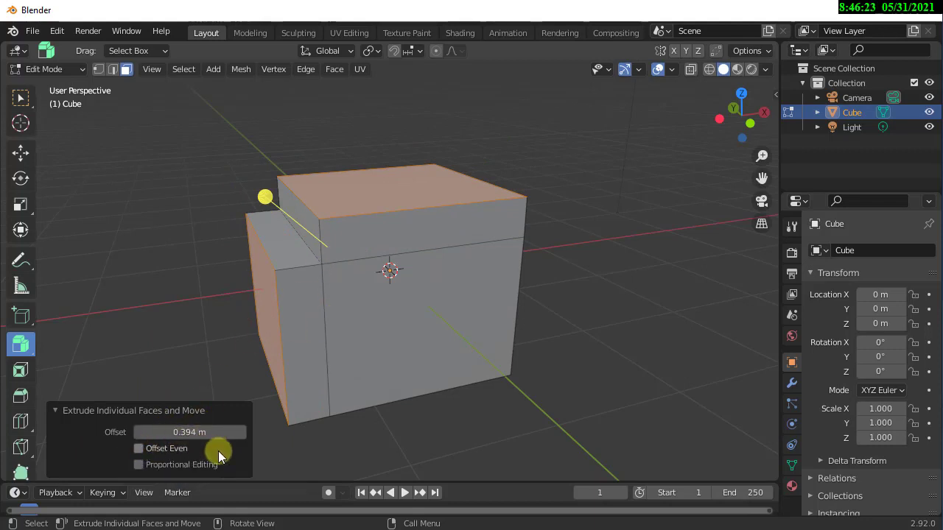
{"action": "mouse_move", "coordinate": [230, 431]}
{"action": "left_mouse_down"}
{"action": "mouse_move", "coordinate": [211, 430]}
{"action": "mouse_move", "coordinate": [241, 432]}
{"action": "left_mouse_up"}
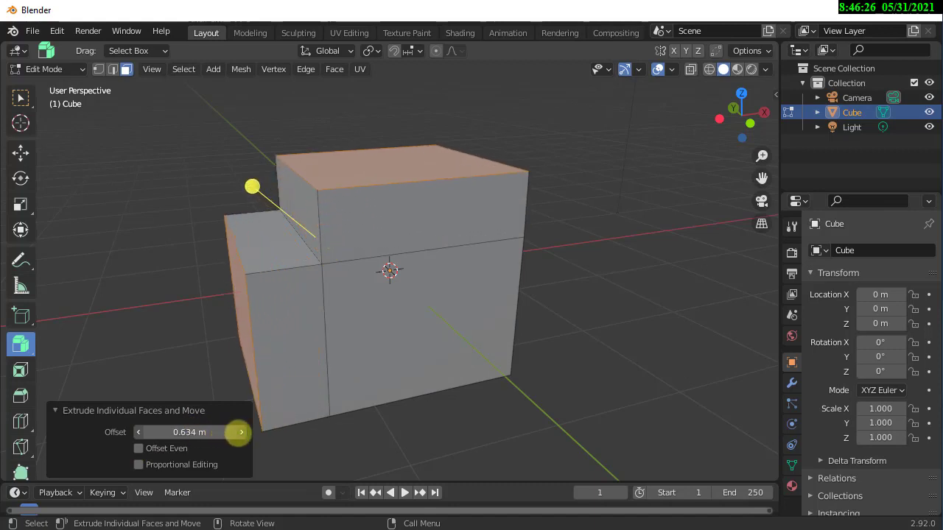
{"action": "right_click", "coordinate": [149, 251]}
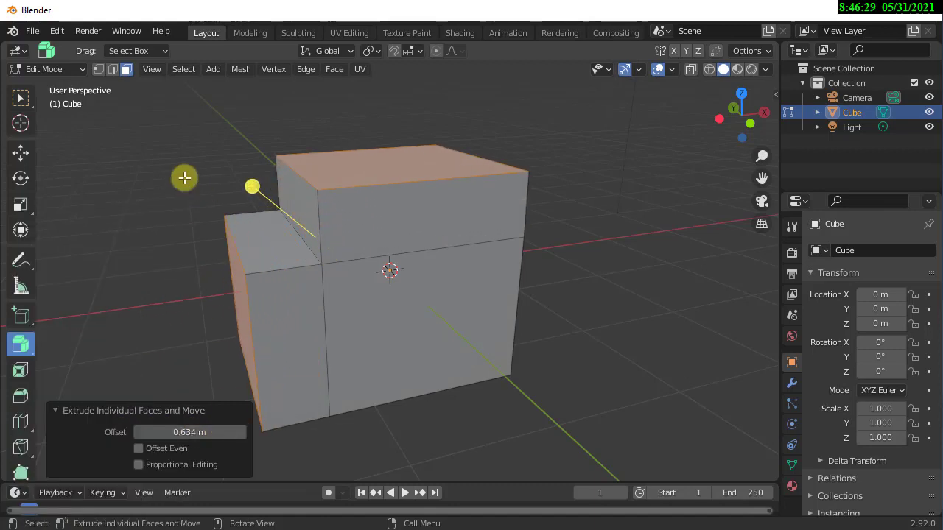
Step: Select the cube's original front side face below the upper extrusion and inset it with a thickness of 0.2693 m
{"action": "left_click", "coordinate": [21, 97]}
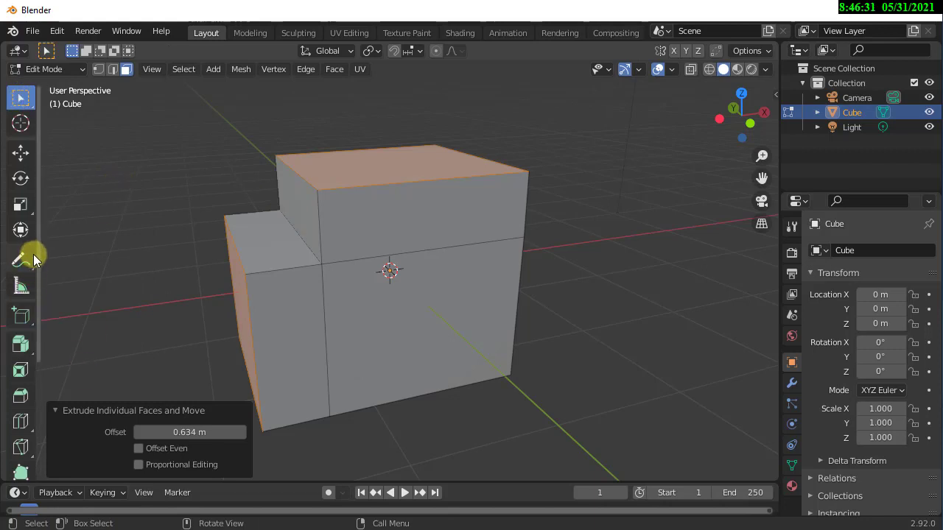
{"action": "scroll", "coordinate": [37, 353], "scroll_direction": "down", "scroll_amount": 5}
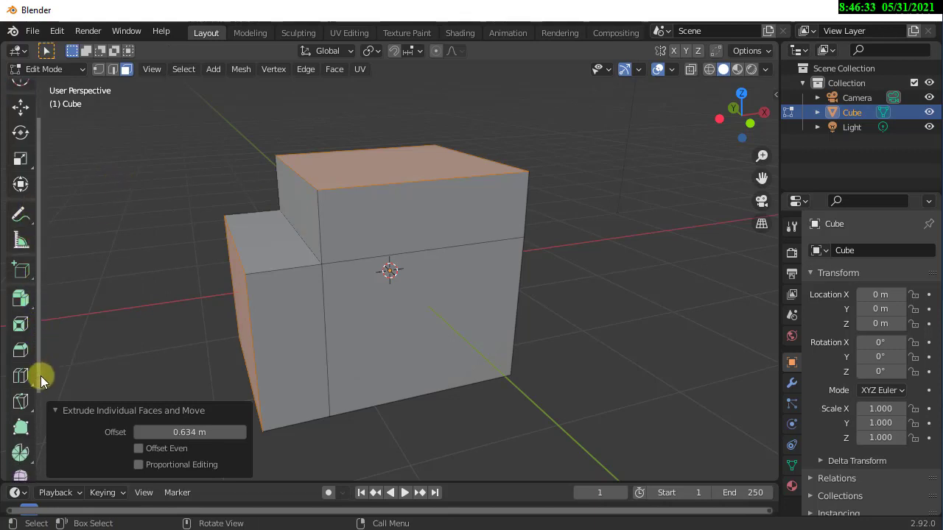
{"action": "scroll", "coordinate": [22, 309], "scroll_direction": "up", "scroll_amount": 1}
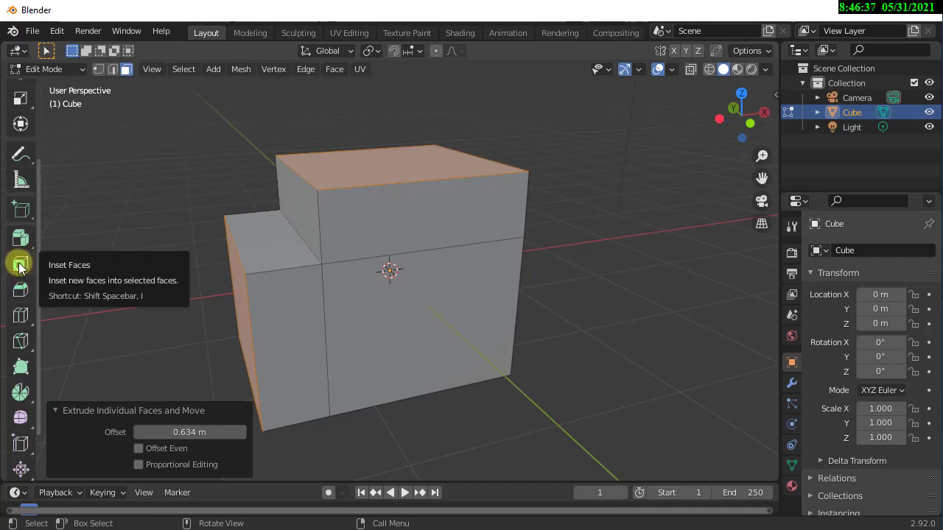
{"action": "left_click", "coordinate": [20, 264]}
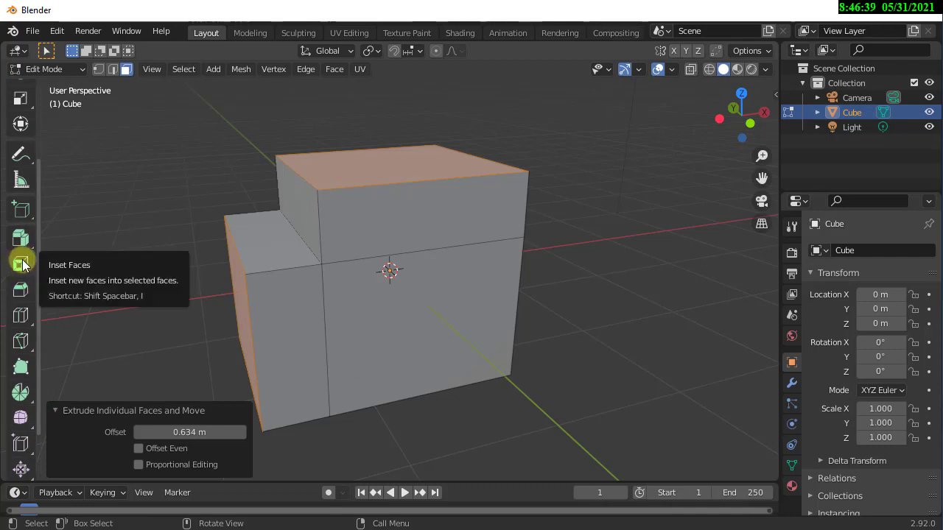
{"action": "left_click", "coordinate": [465, 357]}
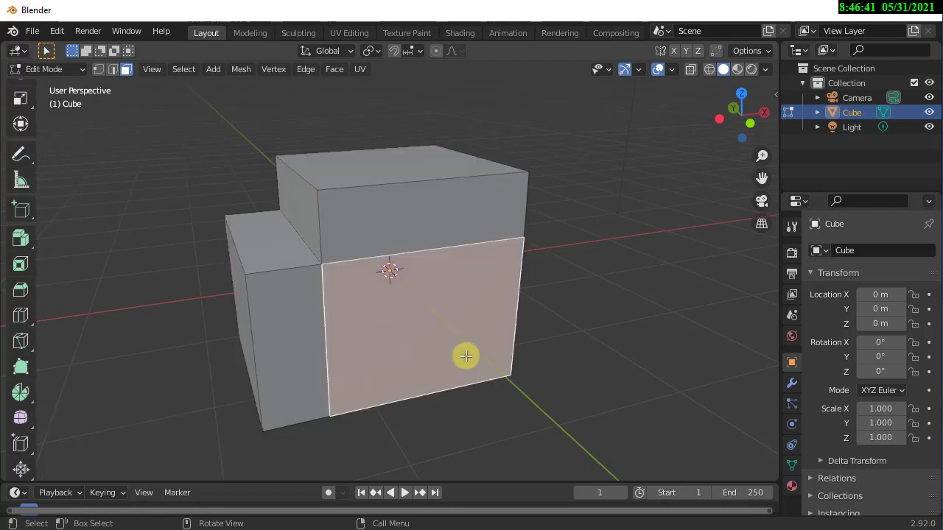
{"action": "middle_click_drag", "start_coordinate": [465, 356], "coordinate": [466, 312]}
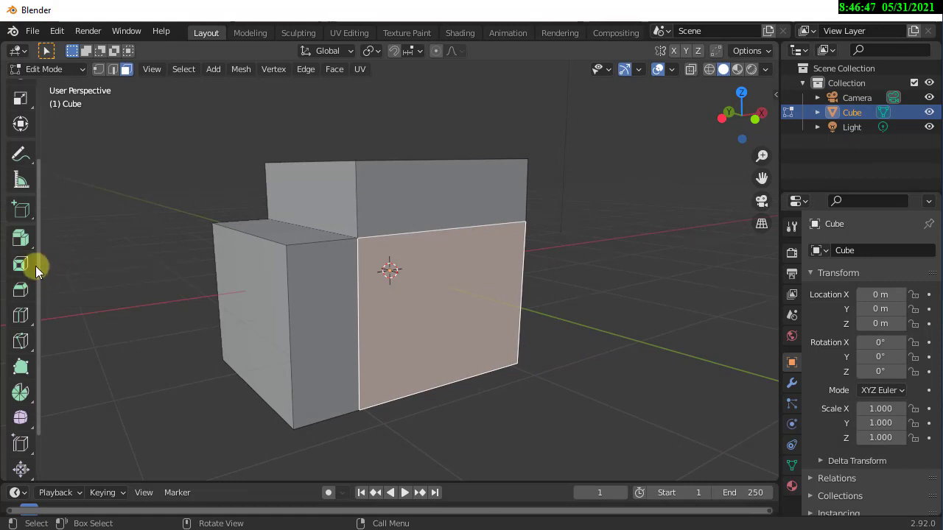
{"action": "left_click", "coordinate": [26, 266]}
{"action": "left_click", "coordinate": [21, 263]}
{"action": "left_click_drag", "start_coordinate": [467, 305], "coordinate": [505, 331]}
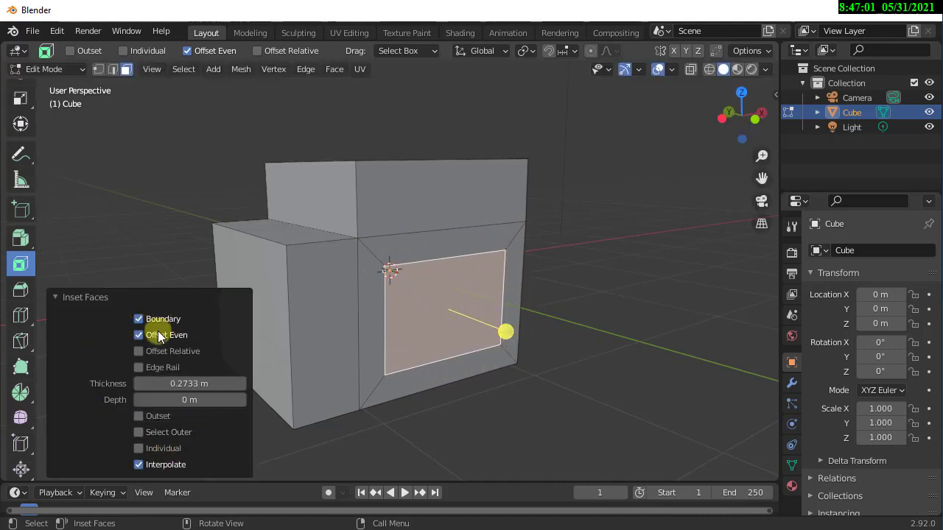
{"action": "mouse_move", "coordinate": [225, 384]}
{"action": "left_mouse_down"}
{"action": "mouse_move", "coordinate": [210, 385]}
{"action": "mouse_move", "coordinate": [238, 385]}
{"action": "mouse_move", "coordinate": [216, 394]}
{"action": "left_mouse_up"}
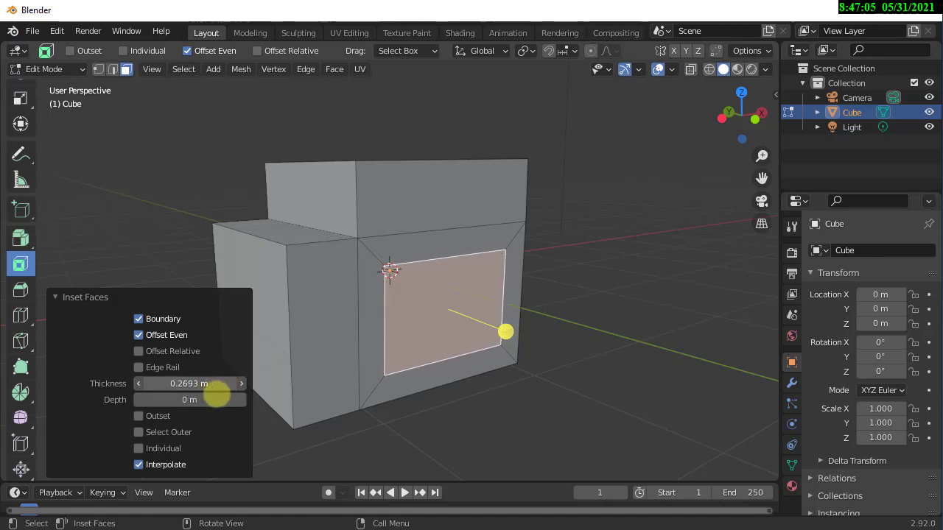
Step: Try pushing the inset face inward with a depth of about -0.116 m, and reset the depth to 0 m
{"action": "middle_click_drag", "start_coordinate": [383, 423], "coordinate": [419, 414]}
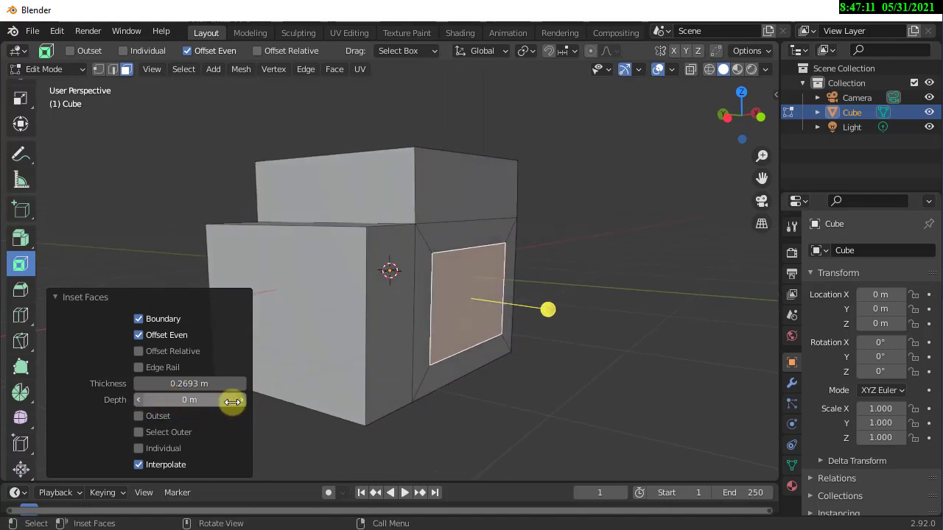
{"action": "left_click_drag", "start_coordinate": [232, 401], "coordinate": [276, 386]}
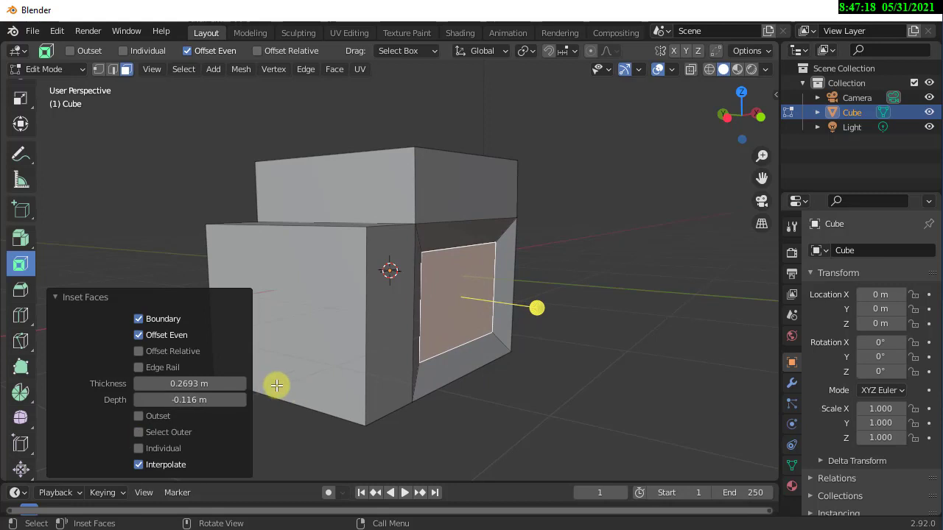
{"action": "left_click_drag", "start_coordinate": [221, 400], "coordinate": [207, 399]}
{"action": "left_click", "coordinate": [207, 400]}
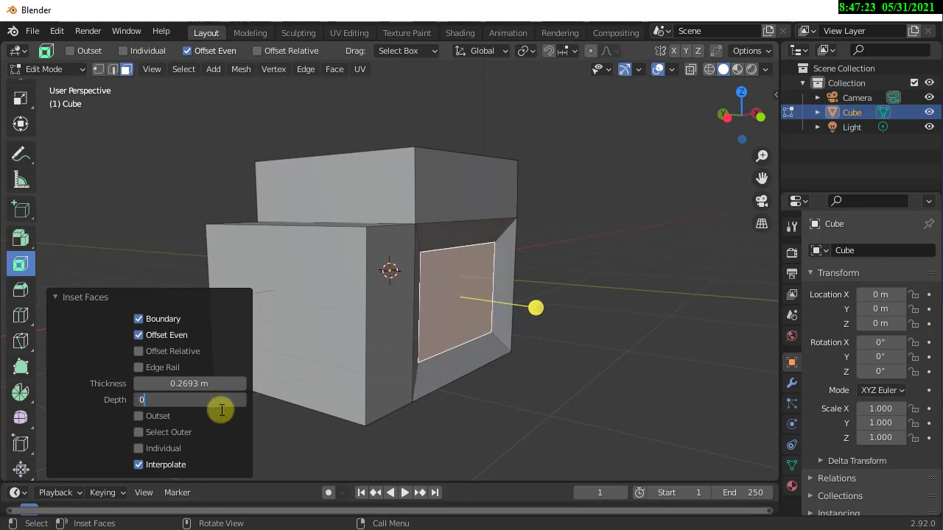
{"action": "type", "text": "0"}
{"action": "key", "text": "Return"}
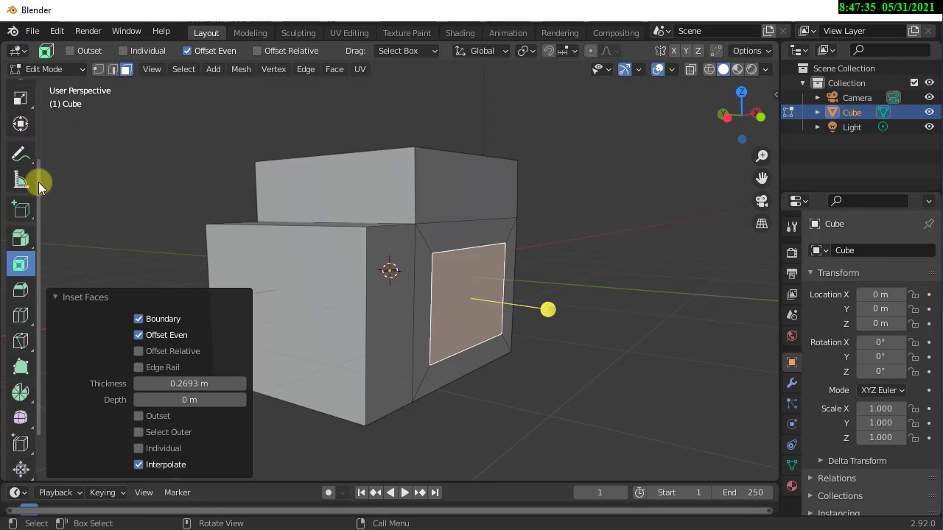
Step: Select only the top face of the upper block and bevel its edges with a width of 0.25 m and one segment
{"action": "scroll", "coordinate": [39, 181], "scroll_direction": "up", "scroll_amount": 5}
{"action": "left_click", "coordinate": [24, 99]}
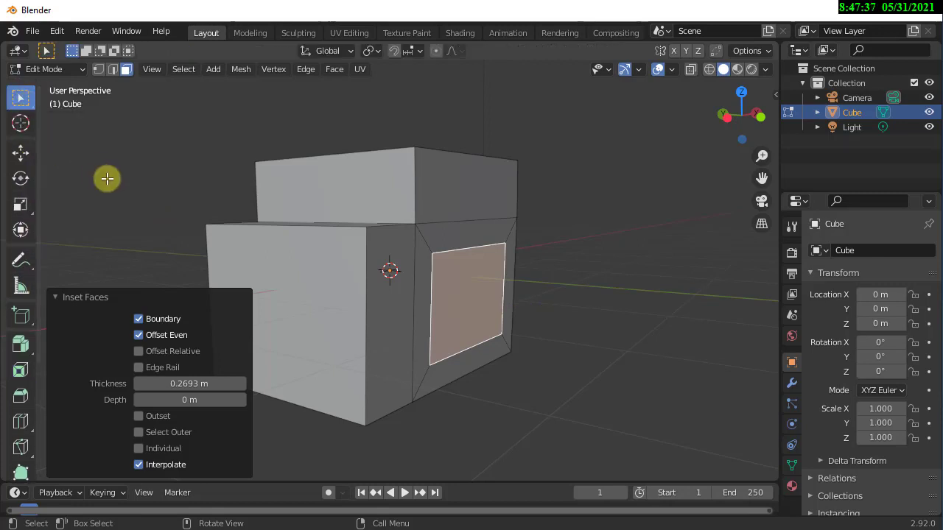
{"action": "left_click", "coordinate": [107, 179]}
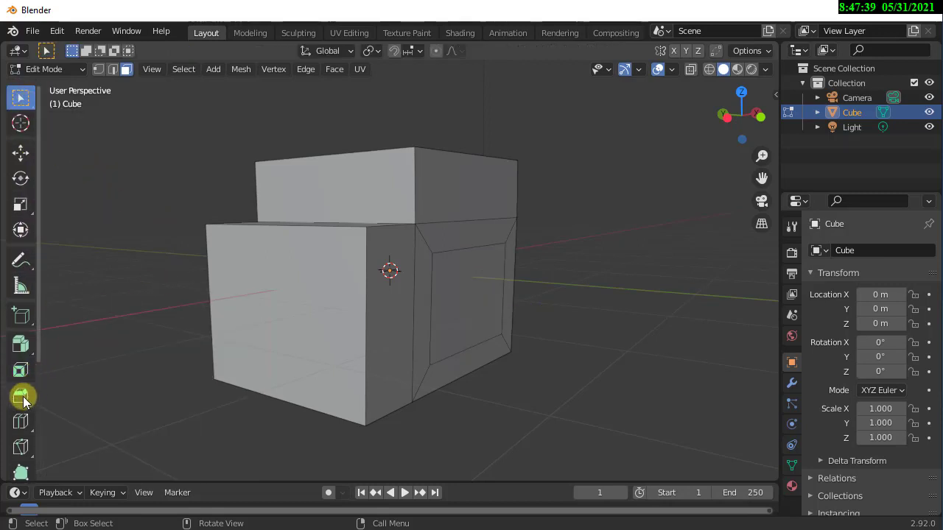
{"action": "middle_click_drag", "start_coordinate": [542, 317], "coordinate": [555, 378]}
{"action": "left_click", "coordinate": [337, 161]}
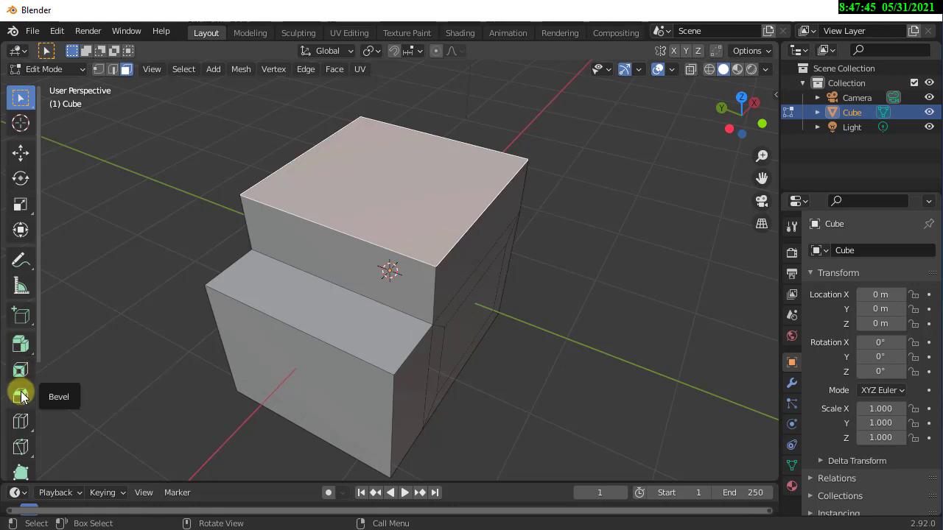
{"action": "left_click", "coordinate": [21, 396]}
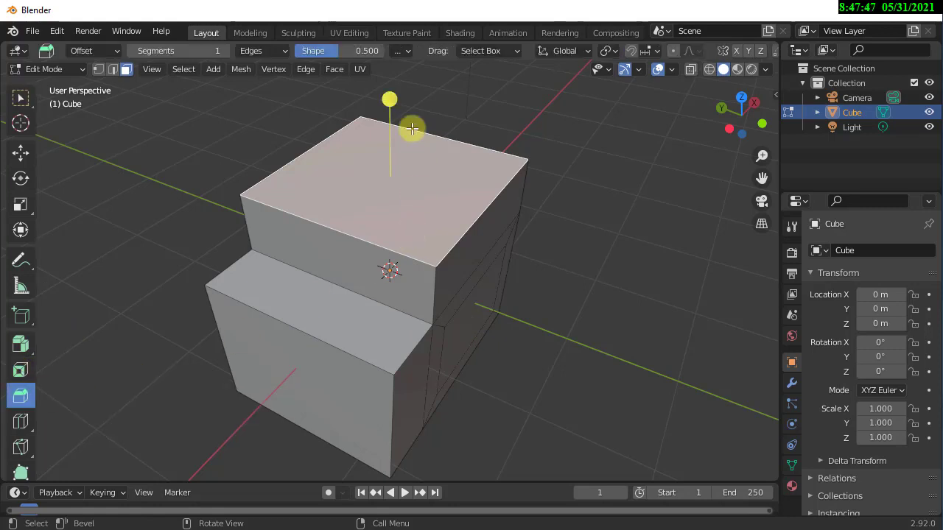
{"action": "left_click_drag", "start_coordinate": [390, 103], "coordinate": [386, 76]}
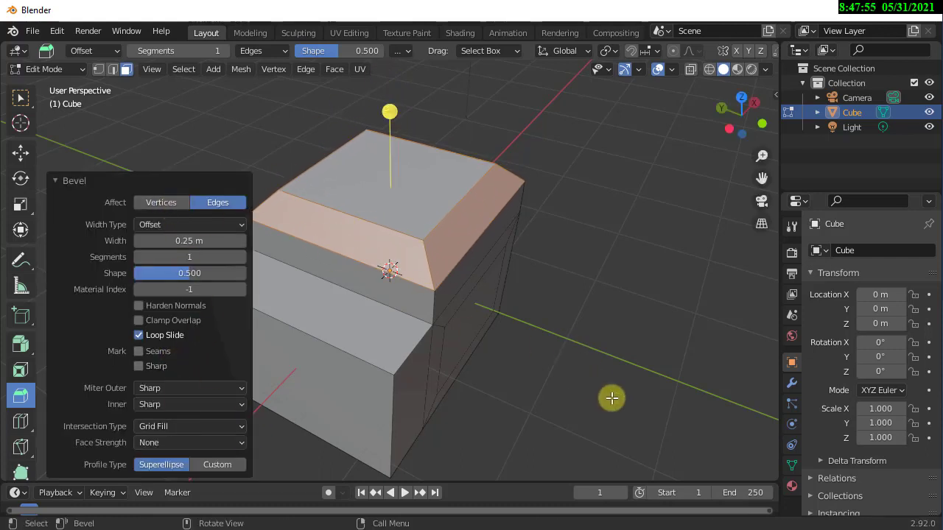
Step: Set the bevel around the upper block's top face to a width of 0.26 m with 21 segments
{"action": "middle_click_drag", "start_coordinate": [543, 349], "coordinate": [602, 347], "text": "shift"}
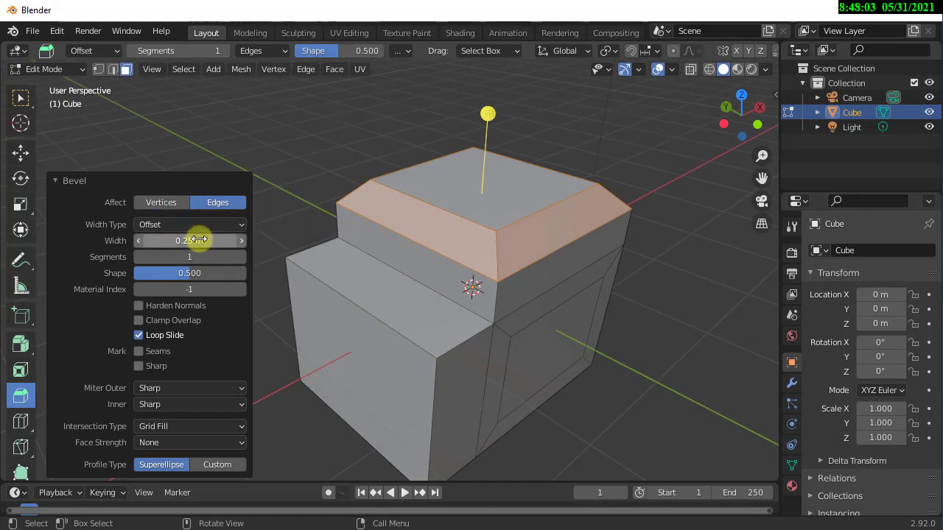
{"action": "left_click_drag", "start_coordinate": [237, 243], "coordinate": [218, 255]}
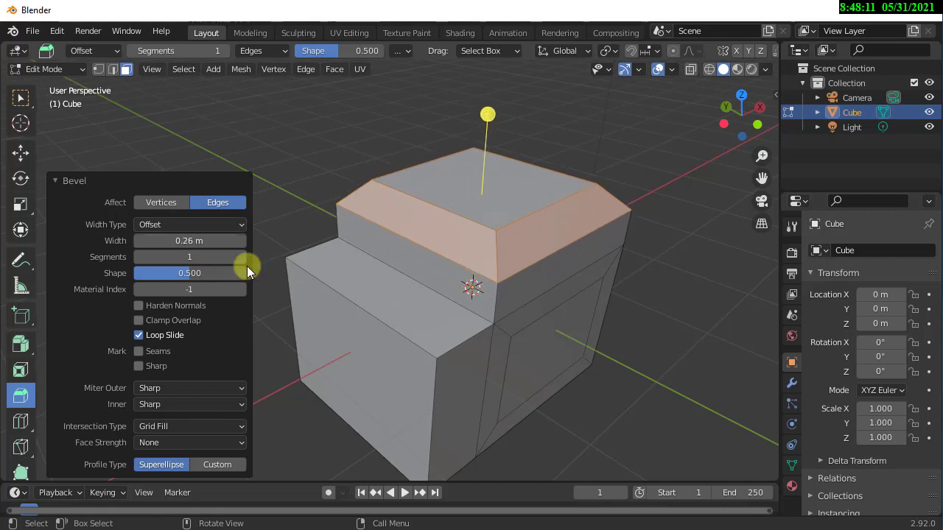
{"action": "left_click", "coordinate": [217, 252]}
{"action": "type", "text": "21"}
{"action": "key", "text": "Return"}
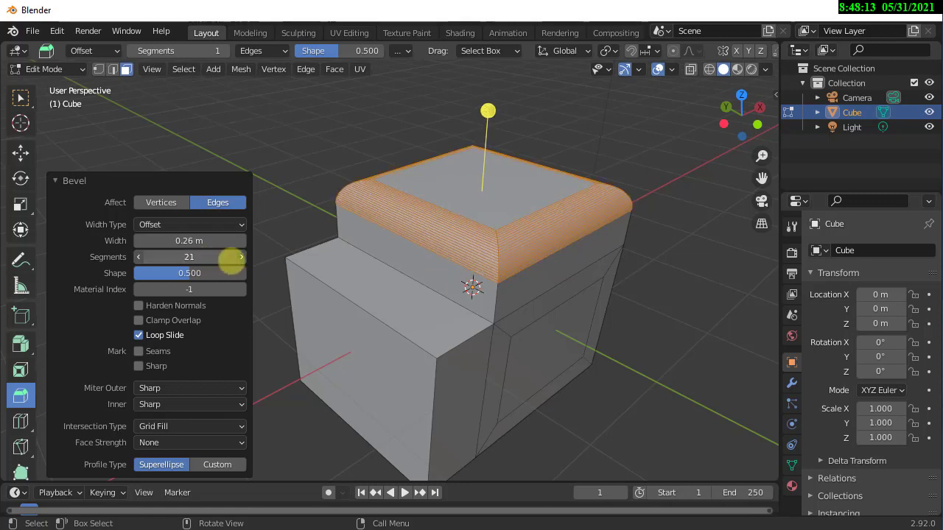
Step: Reduce the bevel to 8 segments, change its width type to Width, and clear the selection
{"action": "left_click_drag", "start_coordinate": [231, 261], "coordinate": [214, 263]}
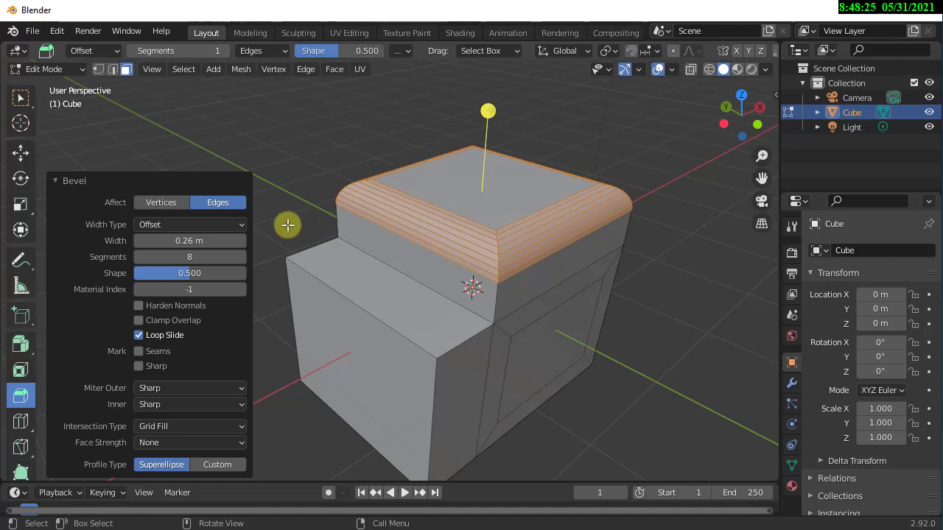
{"action": "left_click", "coordinate": [190, 224]}
{"action": "left_click", "coordinate": [188, 257]}
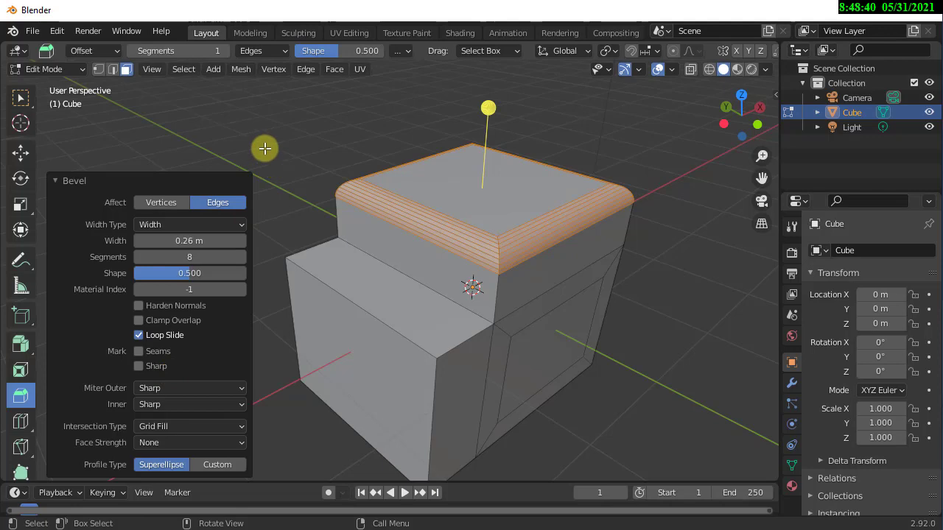
{"action": "left_click", "coordinate": [101, 135]}
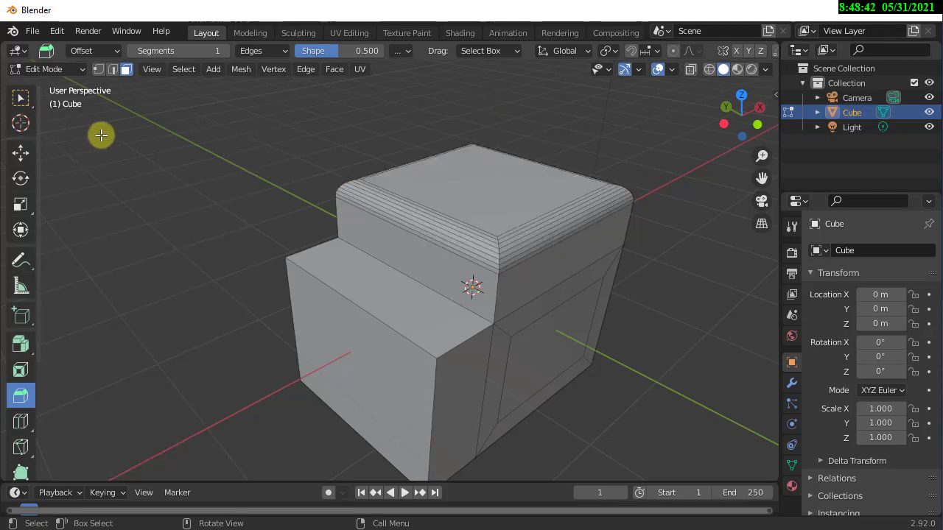
Step: Add two crossing single loop cuts over the upper block, one through the side extrusion and one through the inset face
{"action": "middle_click_drag", "start_coordinate": [354, 346], "coordinate": [432, 351]}
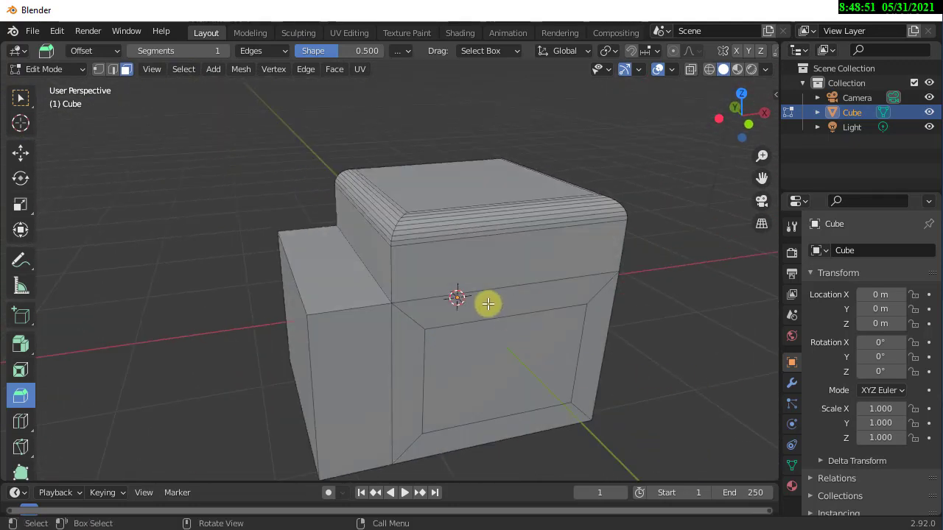
{"action": "middle_click_drag", "start_coordinate": [488, 304], "coordinate": [427, 238]}
{"action": "middle_click_drag", "start_coordinate": [543, 278], "coordinate": [374, 324]}
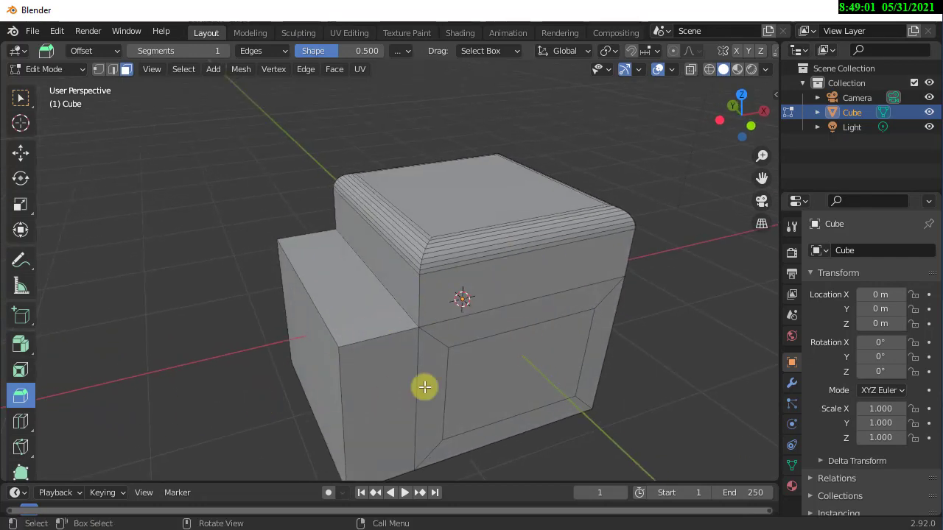
{"action": "middle_click_drag", "start_coordinate": [481, 376], "coordinate": [362, 261]}
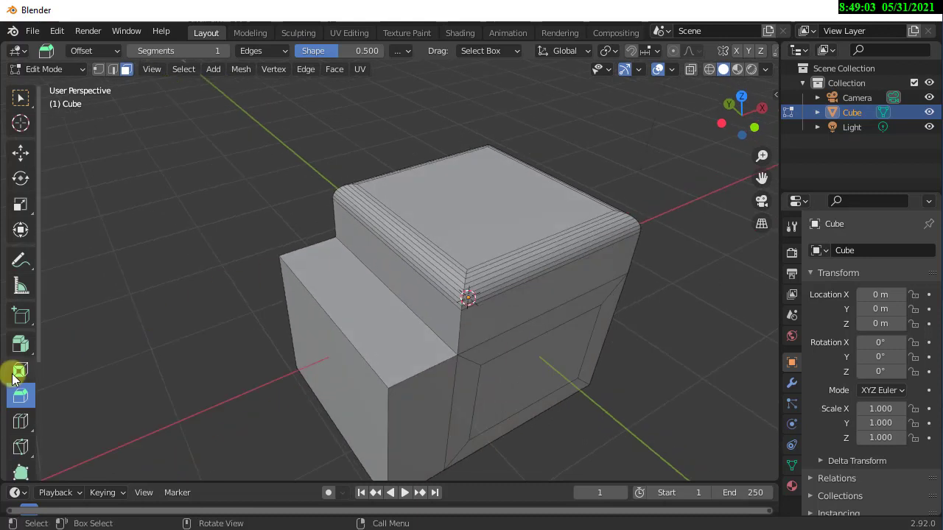
{"action": "left_click", "coordinate": [21, 423]}
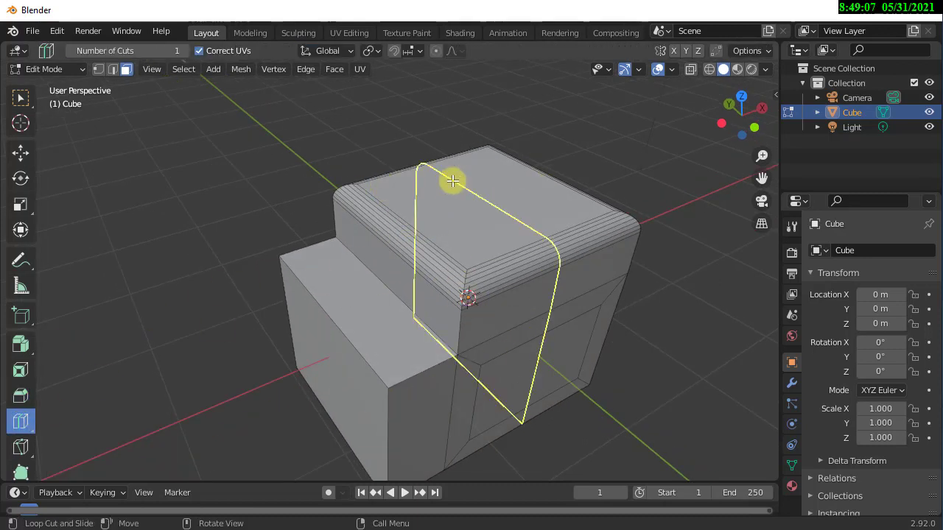
{"action": "left_click", "coordinate": [351, 281]}
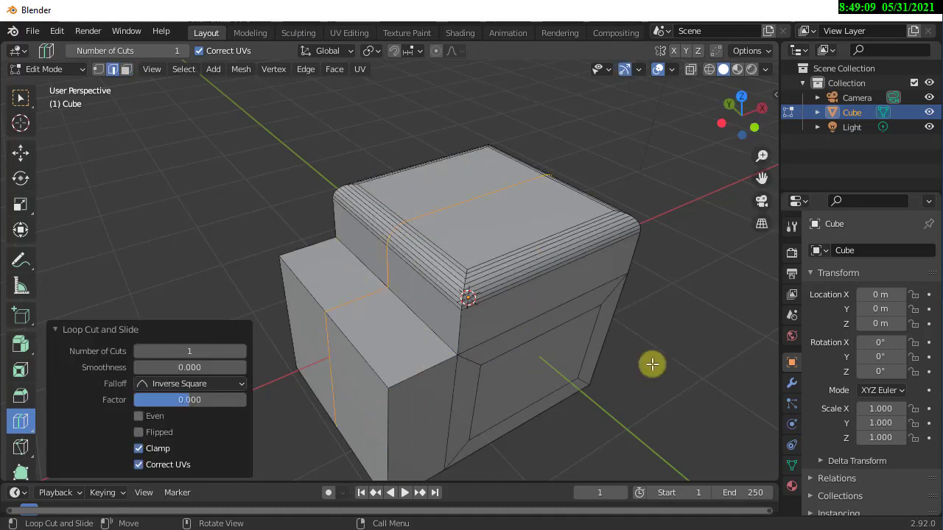
{"action": "left_click", "coordinate": [501, 224]}
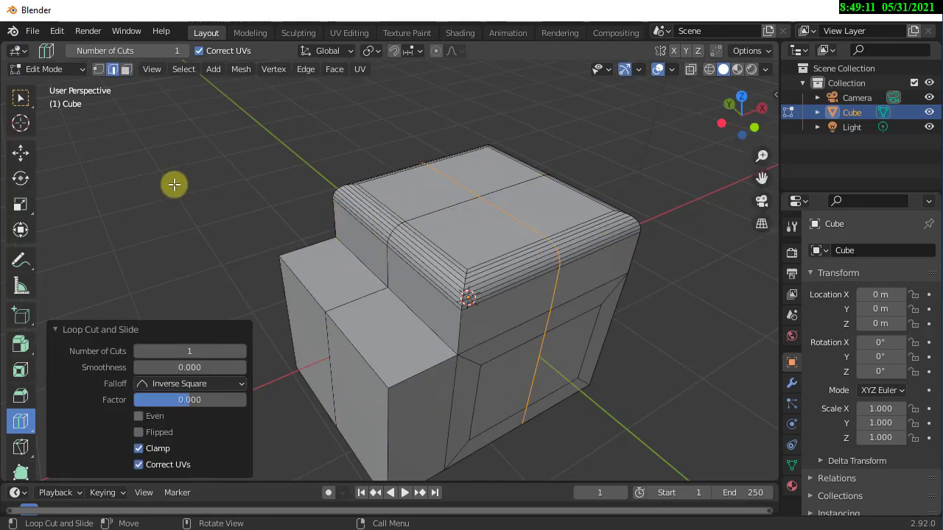
{"action": "right_click", "coordinate": [219, 204]}
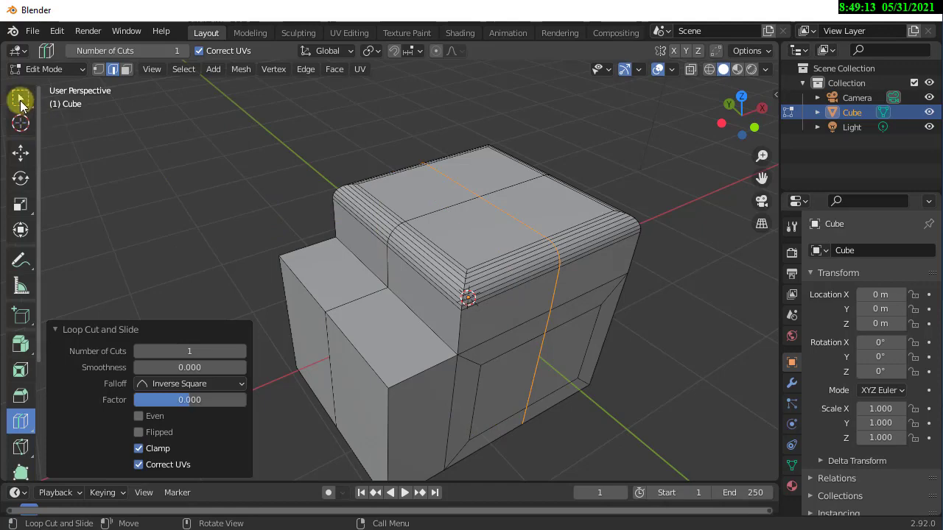
Step: Select the vertex where the loop cuts cross on the top face and move it up about 0.64 m along Z
{"action": "left_click", "coordinate": [20, 101]}
{"action": "left_click", "coordinate": [172, 182]}
{"action": "middle_click_drag", "start_coordinate": [370, 256], "coordinate": [210, 257]}
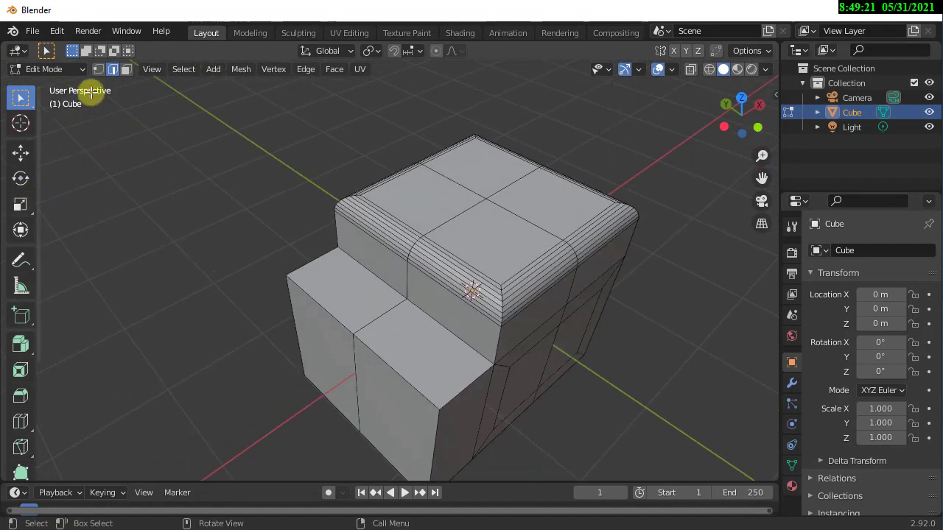
{"action": "left_click", "coordinate": [98, 70]}
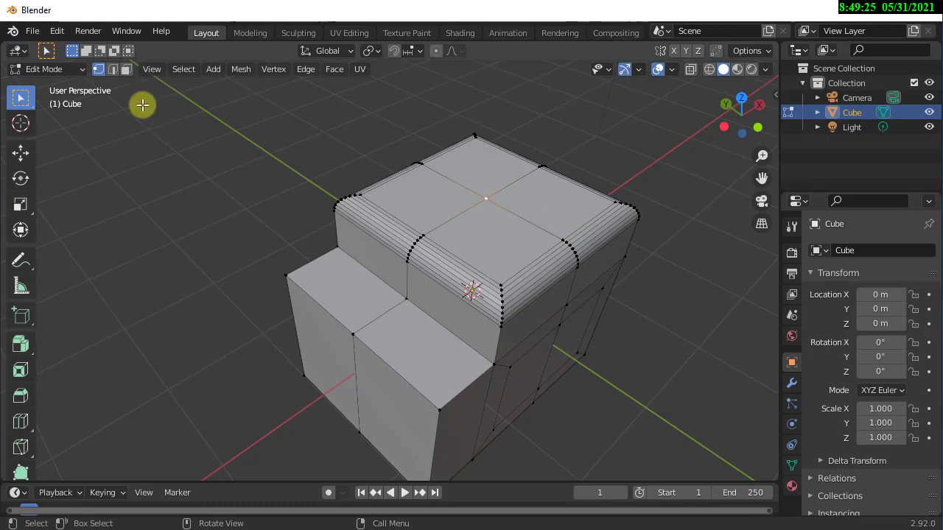
{"action": "left_click", "coordinate": [20, 152]}
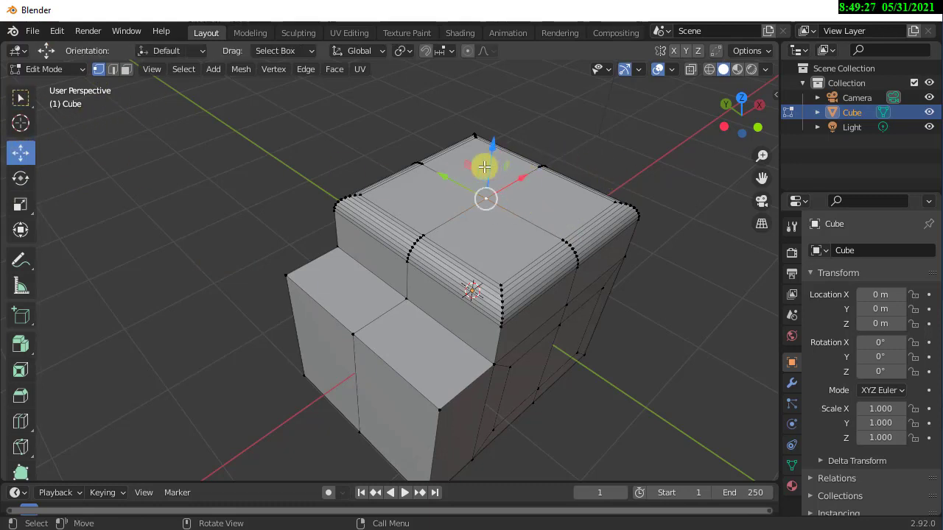
{"action": "left_click_drag", "start_coordinate": [488, 161], "coordinate": [494, 93]}
{"action": "middle_click_drag", "start_coordinate": [581, 301], "coordinate": [553, 279]}
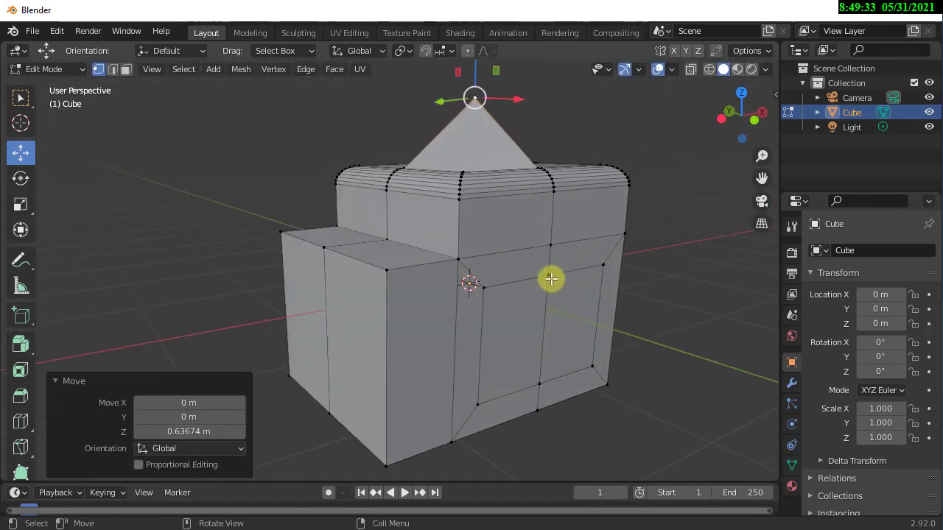
Step: Select the two middle vertices of the inset face and move them about -0.42 m along Y to form a ridge
{"action": "left_click", "coordinate": [551, 278]}
{"action": "left_click", "coordinate": [563, 377], "text": "shift"}
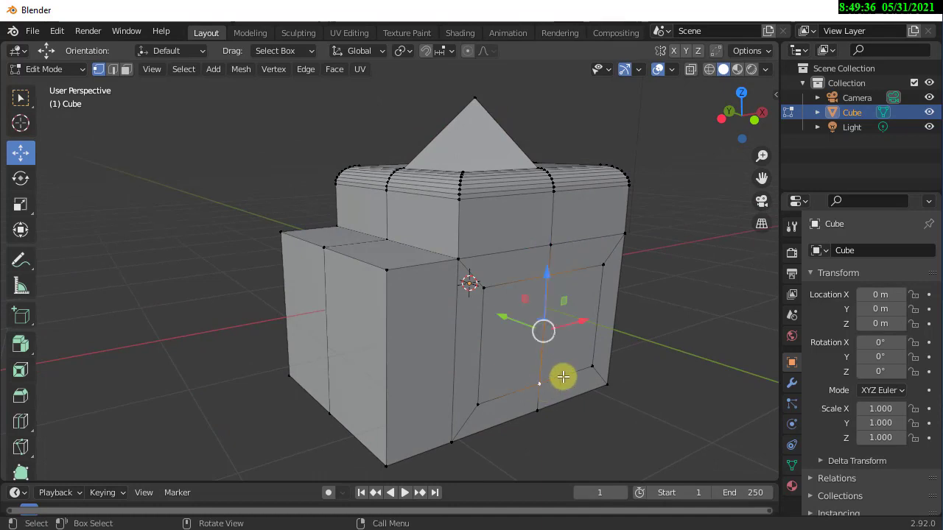
{"action": "left_click_drag", "start_coordinate": [501, 313], "coordinate": [591, 388]}
{"action": "middle_click_drag", "start_coordinate": [592, 388], "coordinate": [679, 408]}
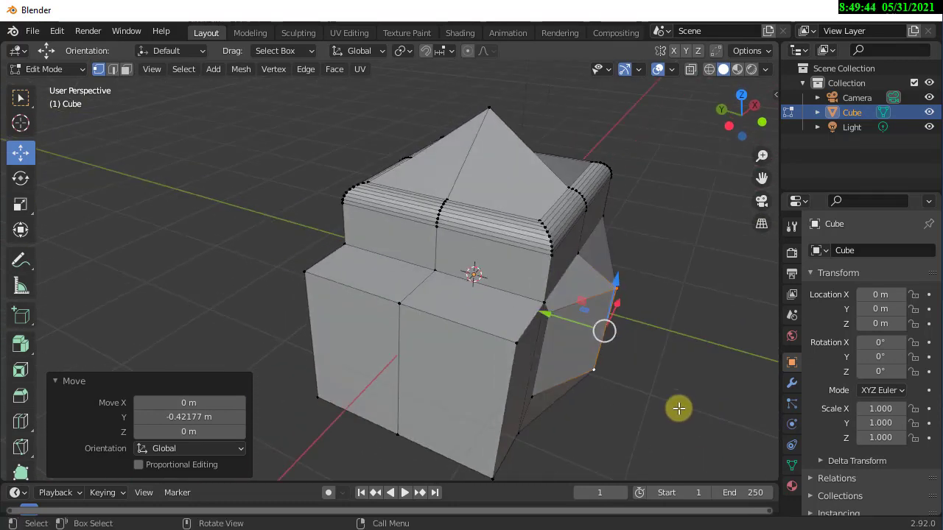
Step: Lower the side extrusion's two outer top corner vertices about 0.39 m along Z and scale them together to 0.76
{"action": "left_click", "coordinate": [516, 342]}
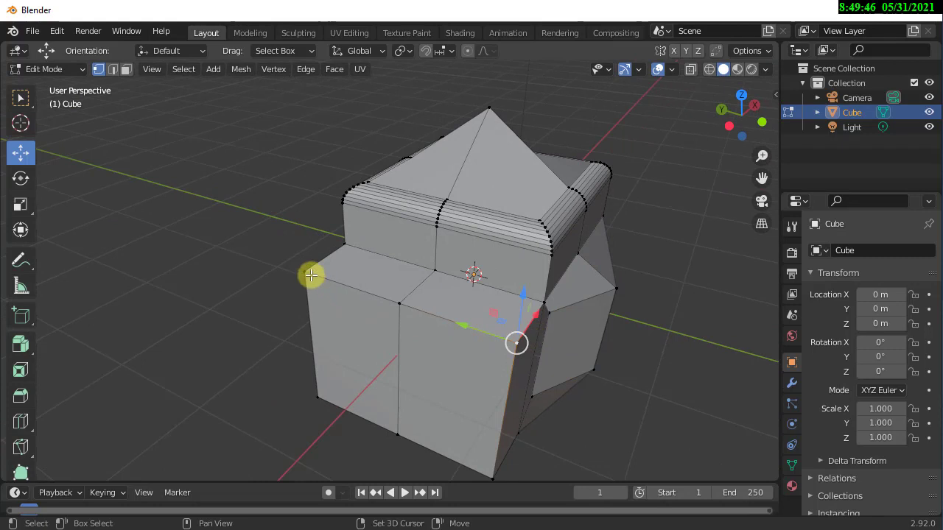
{"action": "left_click_drag", "start_coordinate": [398, 260], "coordinate": [393, 308]}
{"action": "left_click", "coordinate": [31, 206]}
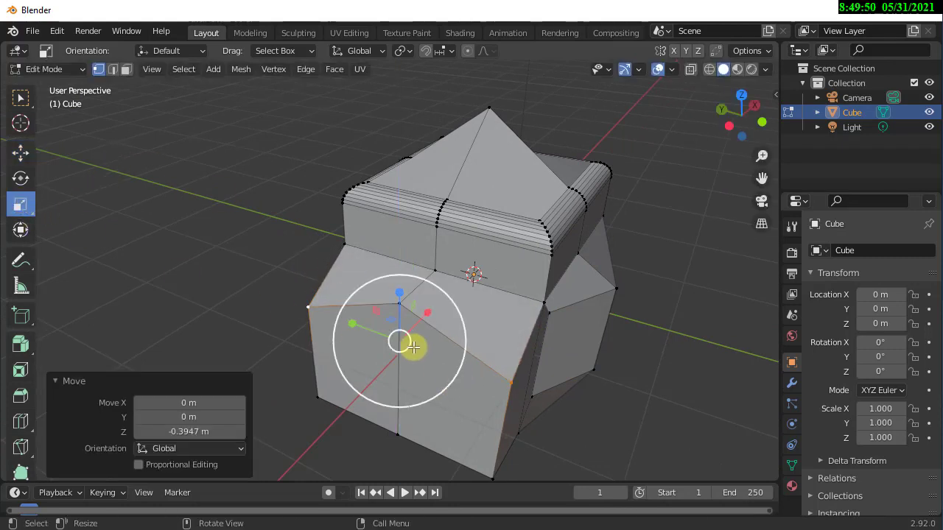
{"action": "left_click_drag", "start_coordinate": [343, 322], "coordinate": [365, 317]}
{"action": "middle_click_drag", "start_coordinate": [673, 389], "coordinate": [597, 372]}
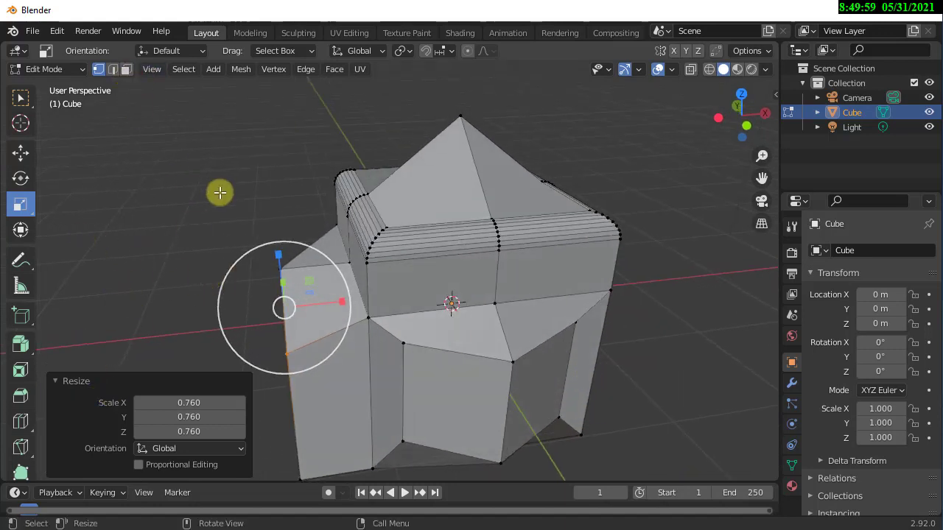
Step: Select the middle vertical edge of the side extrusion's outer face and move it outward about -0.64 m along X
{"action": "left_click", "coordinate": [15, 94]}
{"action": "middle_click_drag", "start_coordinate": [311, 246], "coordinate": [412, 210]}
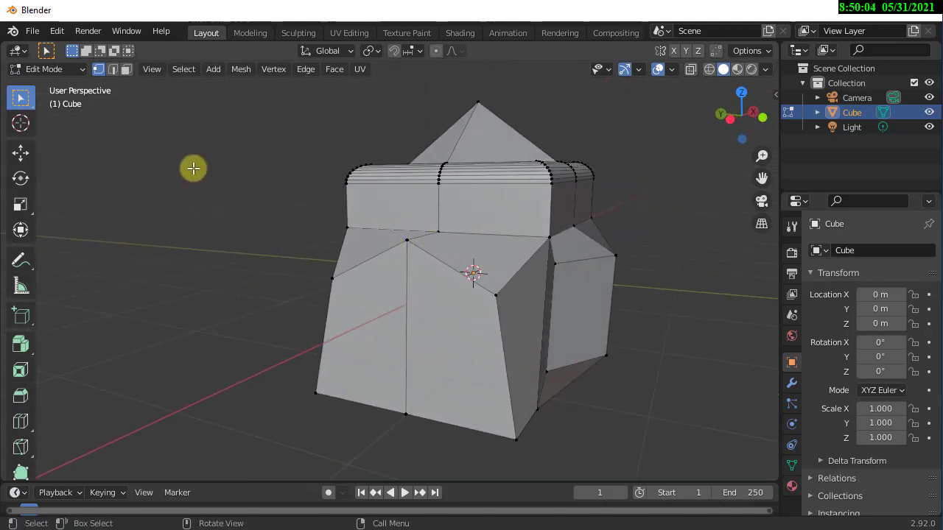
{"action": "left_click", "coordinate": [112, 68]}
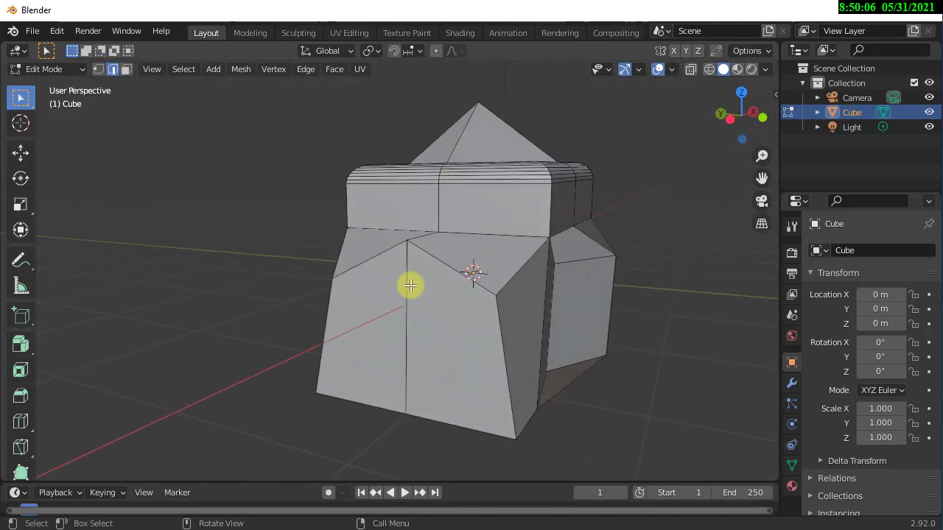
{"action": "left_click", "coordinate": [20, 152]}
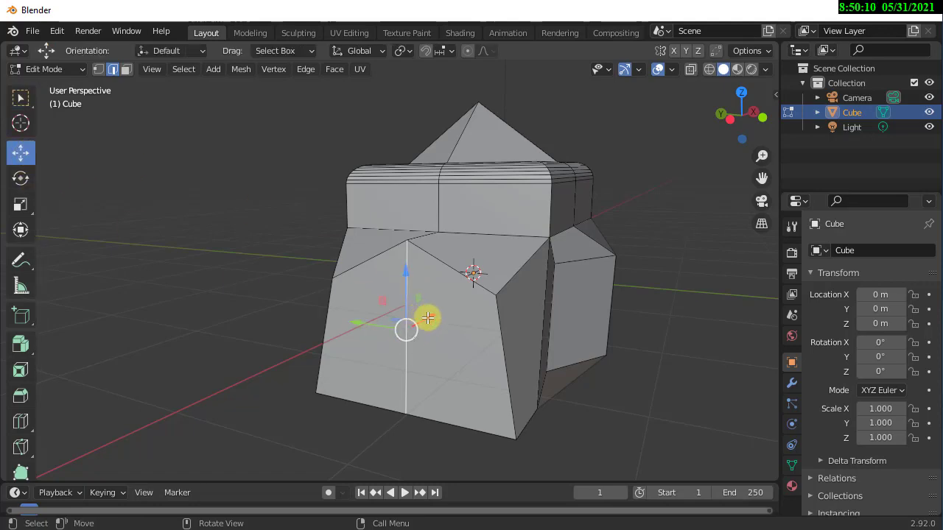
{"action": "left_click_drag", "start_coordinate": [428, 317], "coordinate": [383, 395]}
{"action": "middle_click_drag", "start_coordinate": [450, 411], "coordinate": [420, 341]}
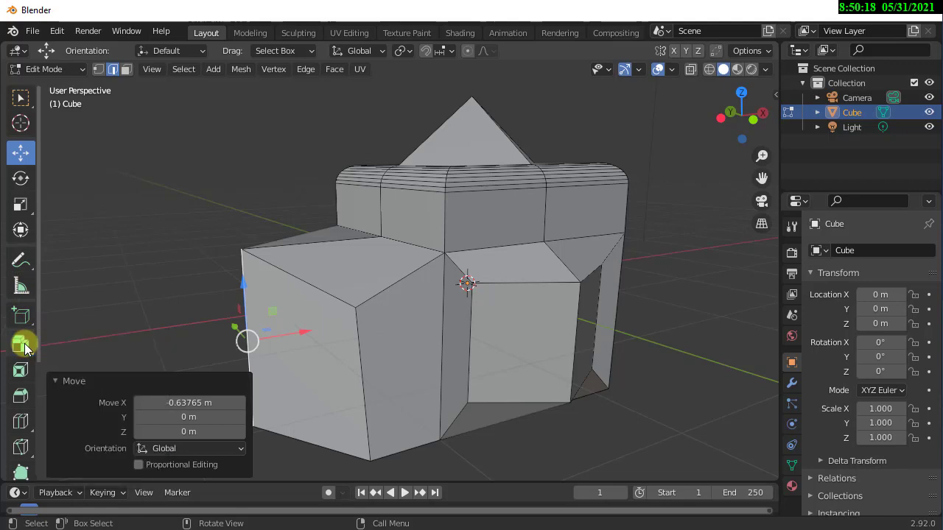
Step: Extrude the protruding vertical edge outward about 1.02 m with Extrude Region, and extrude the resulting free edge again at an angle
{"action": "left_click_drag", "start_coordinate": [26, 352], "coordinate": [67, 344]}
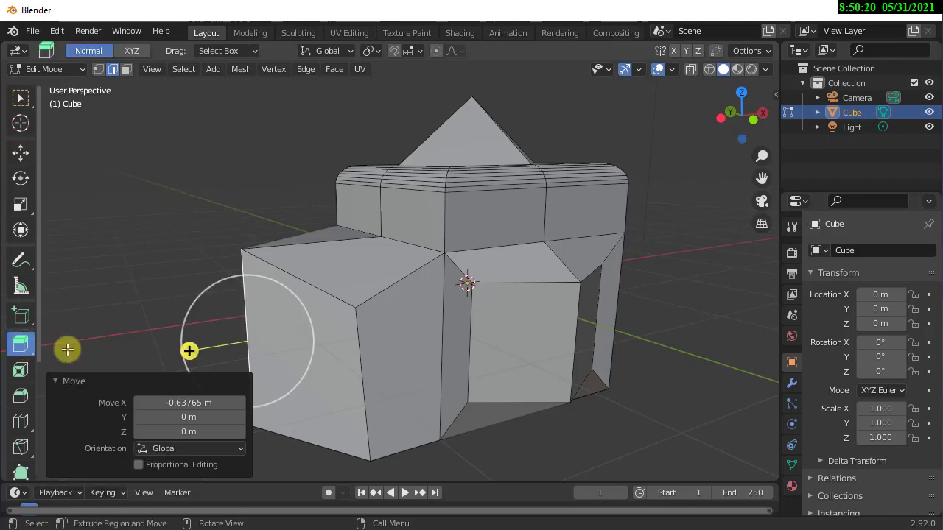
{"action": "middle_click_drag", "start_coordinate": [327, 354], "coordinate": [652, 395]}
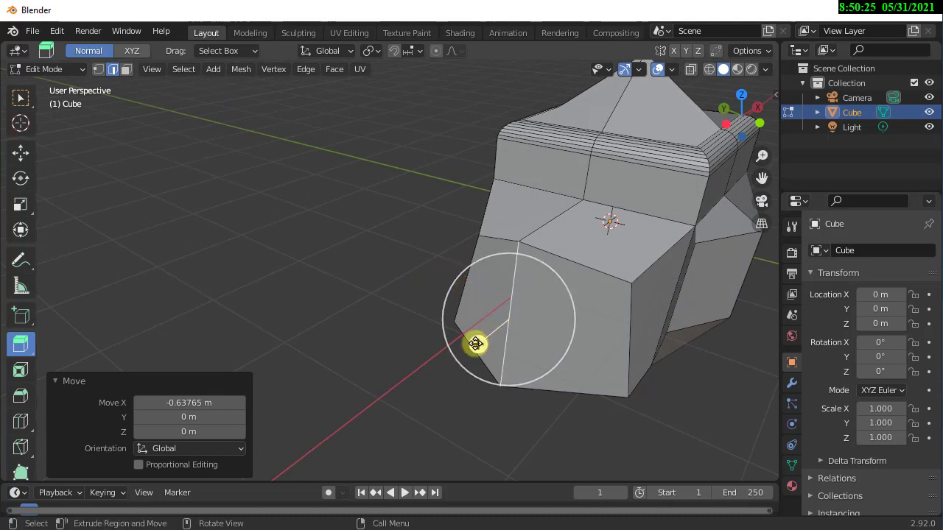
{"action": "left_click_drag", "start_coordinate": [477, 343], "coordinate": [390, 379]}
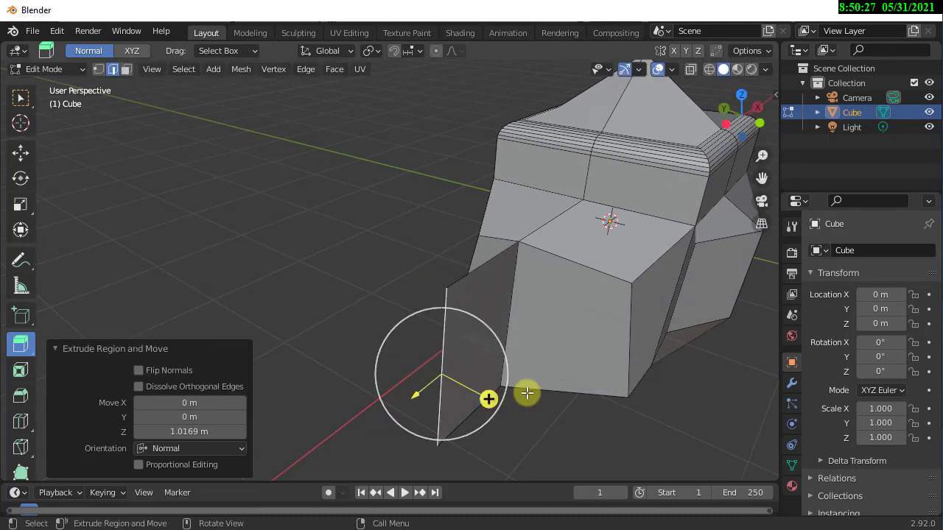
{"action": "middle_click_drag", "start_coordinate": [526, 391], "coordinate": [540, 407]}
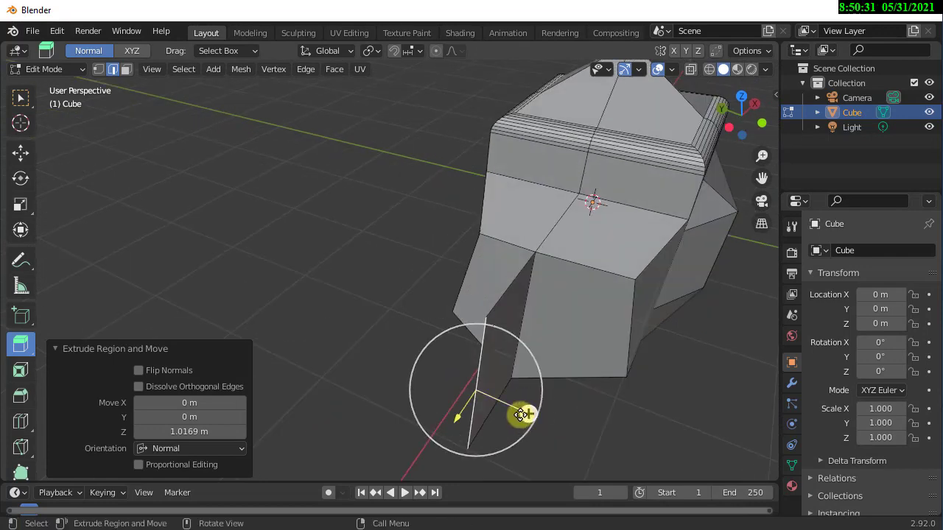
{"action": "left_click_drag", "start_coordinate": [525, 415], "coordinate": [613, 441]}
Step: Continue the strip by extruding its end edge about -1.29 m along the normal, and make one more very small extrusion there
{"action": "middle_click_drag", "start_coordinate": [652, 426], "coordinate": [482, 284]}
{"action": "left_click_drag", "start_coordinate": [495, 280], "coordinate": [320, 278]}
{"action": "middle_click_drag", "start_coordinate": [320, 278], "coordinate": [523, 331]}
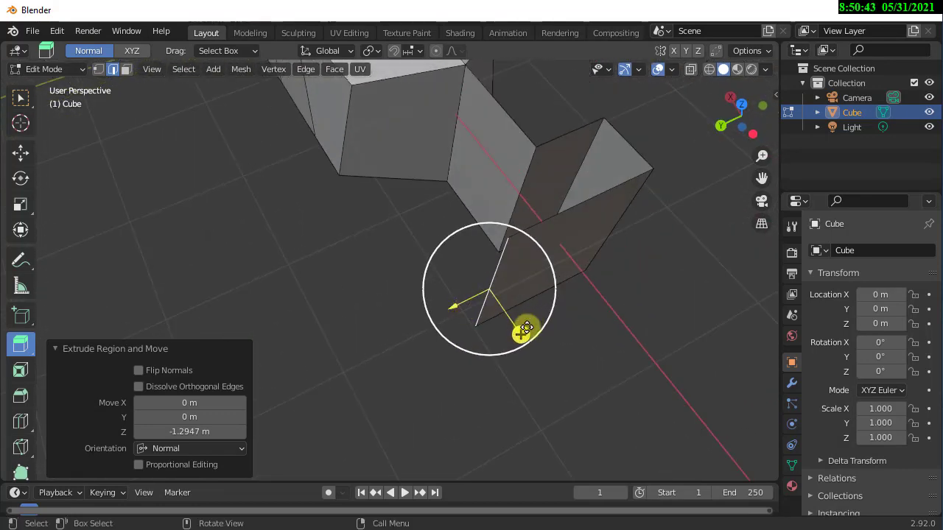
{"action": "left_click_drag", "start_coordinate": [515, 331], "coordinate": [557, 342]}
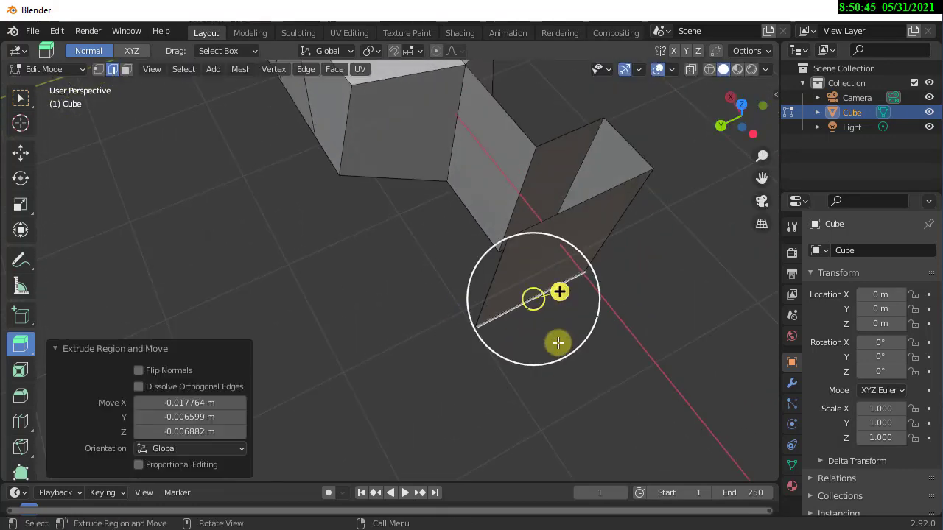
{"action": "middle_click_drag", "start_coordinate": [574, 329], "coordinate": [547, 326]}
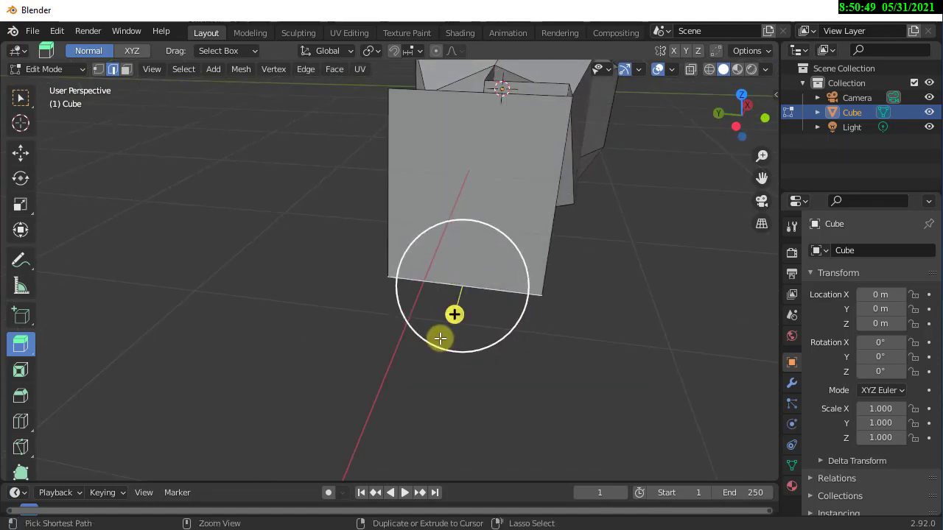
{"action": "middle_click_drag", "start_coordinate": [439, 337], "coordinate": [48, 386]}
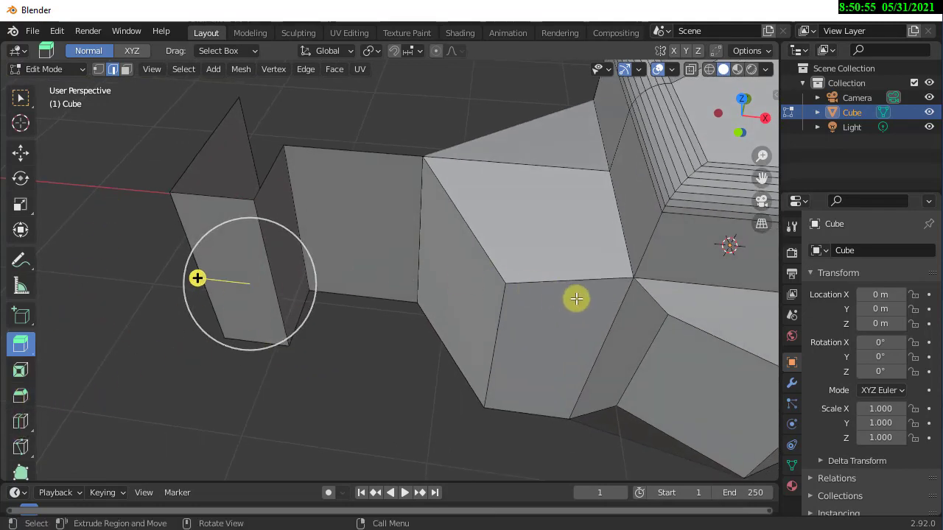
{"action": "middle_click_drag", "start_coordinate": [576, 298], "coordinate": [648, 299]}
{"action": "scroll", "coordinate": [642, 229], "scroll_direction": "down", "scroll_amount": 3}
{"action": "middle_click_drag", "start_coordinate": [644, 228], "coordinate": [567, 327], "text": "shift"}
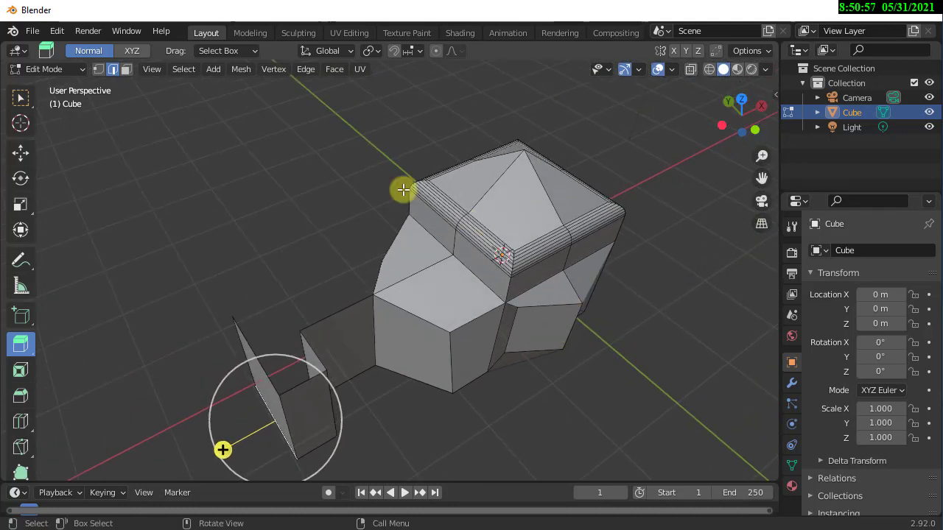
Step: Return to Object Mode and delete the reshaped cube object
{"action": "left_click", "coordinate": [20, 96]}
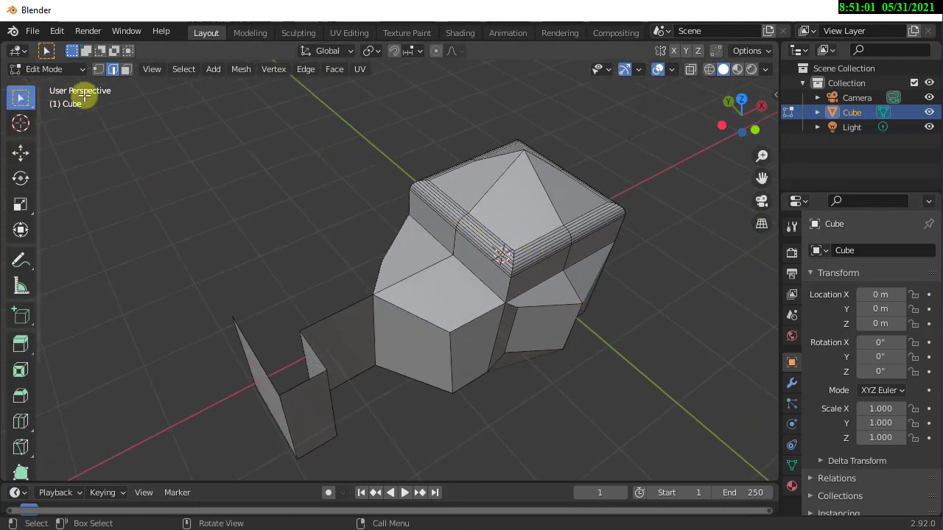
{"action": "middle_click_drag", "start_coordinate": [136, 345], "coordinate": [138, 324]}
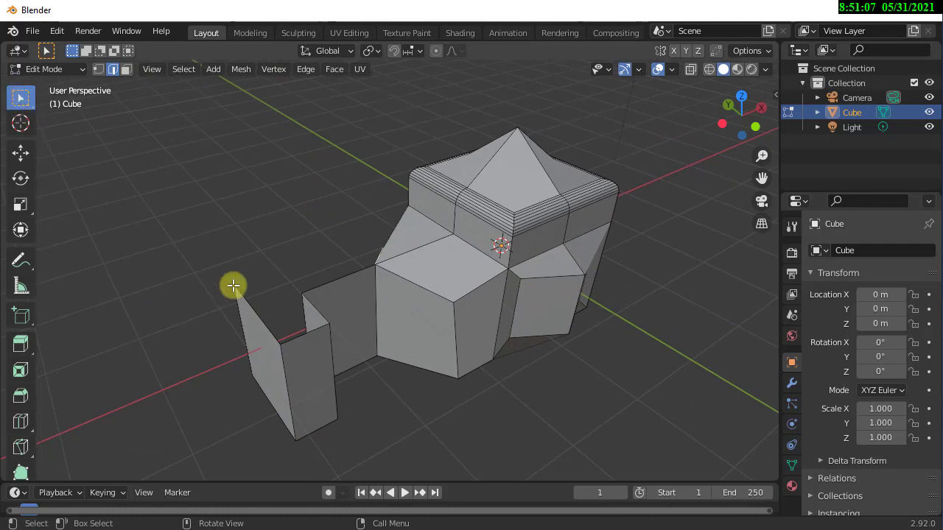
{"action": "key", "text": "Tab"}
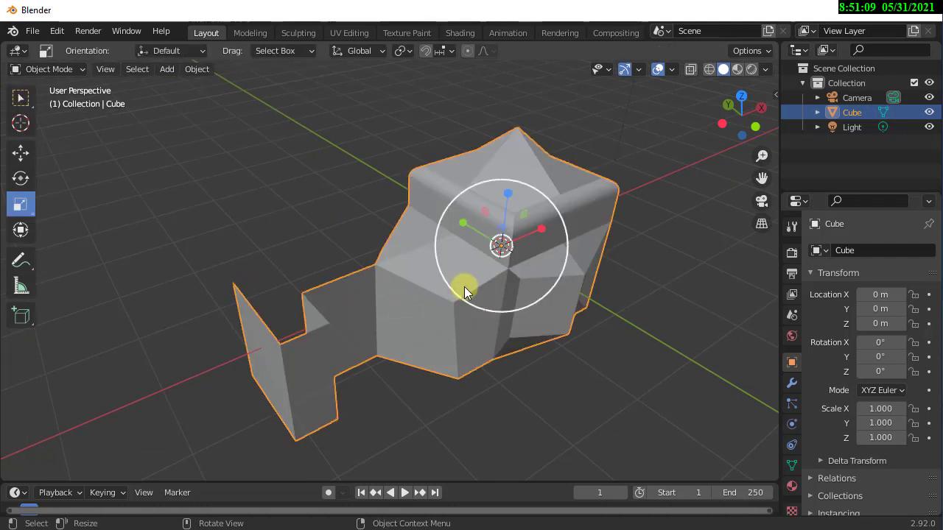
{"action": "key", "text": "x"}
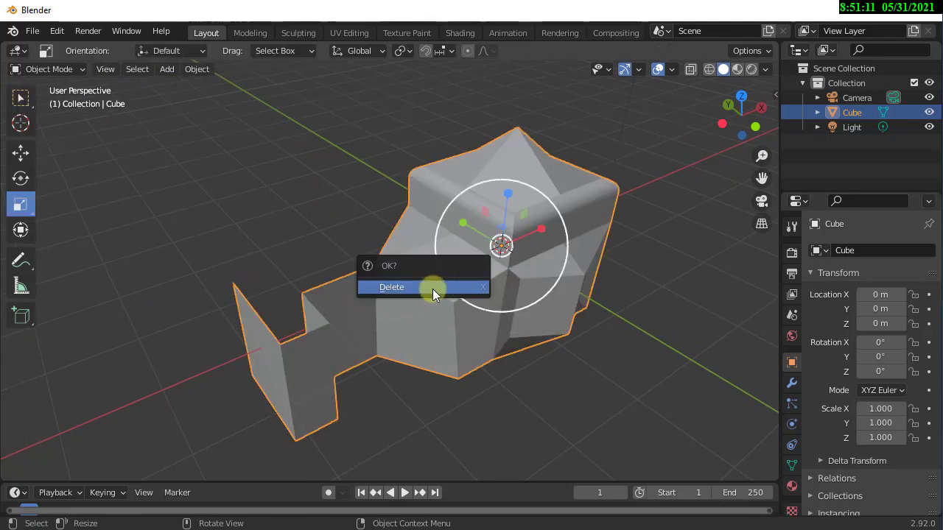
{"action": "left_click", "coordinate": [432, 288]}
Step: Add a new 2 m cube at the world origin and enter Edit Mode with all of its geometry deselected
{"action": "left_click", "coordinate": [158, 69]}
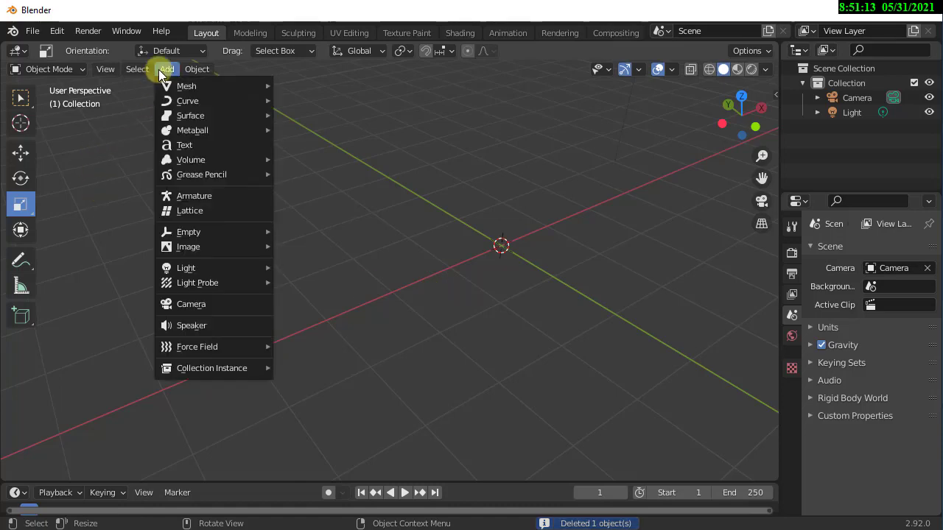
{"action": "mouse_move", "coordinate": [185, 87]}
{"action": "left_click", "coordinate": [314, 100]}
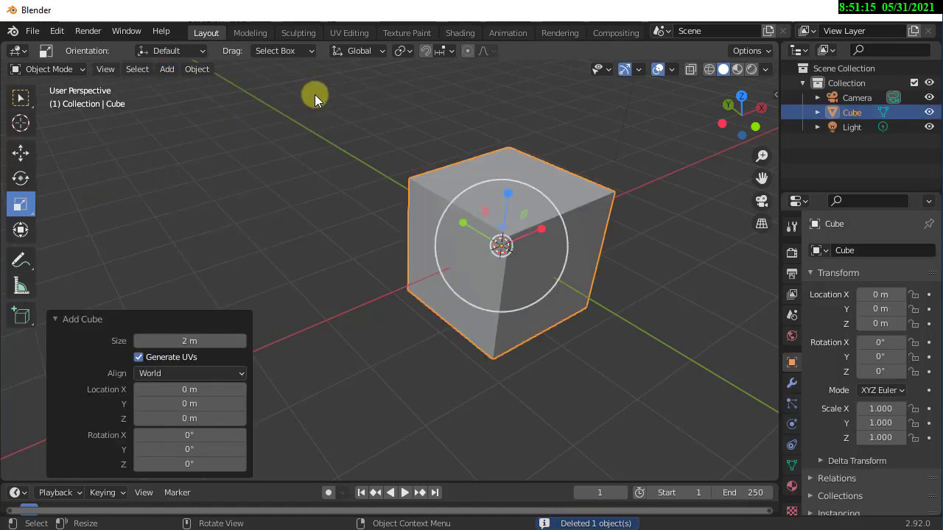
{"action": "middle_click_drag", "start_coordinate": [657, 369], "coordinate": [557, 309]}
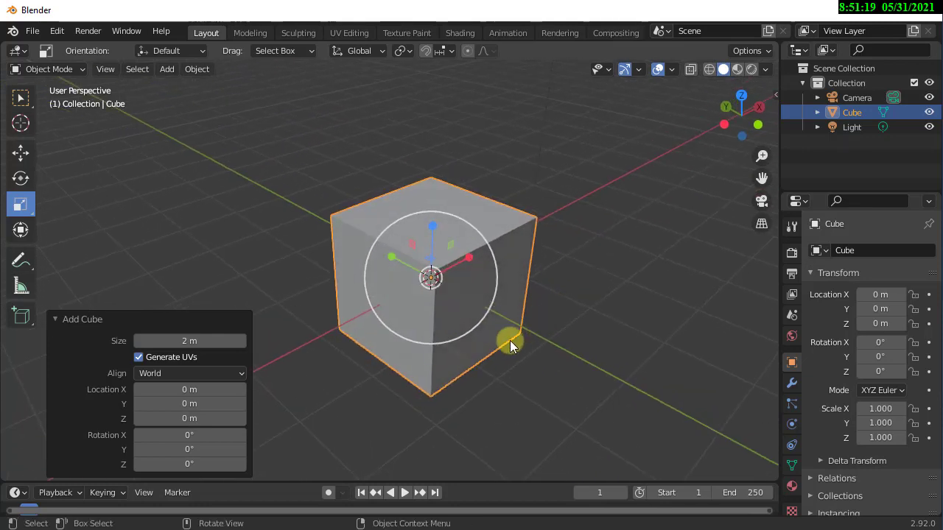
{"action": "key", "text": "Tab"}
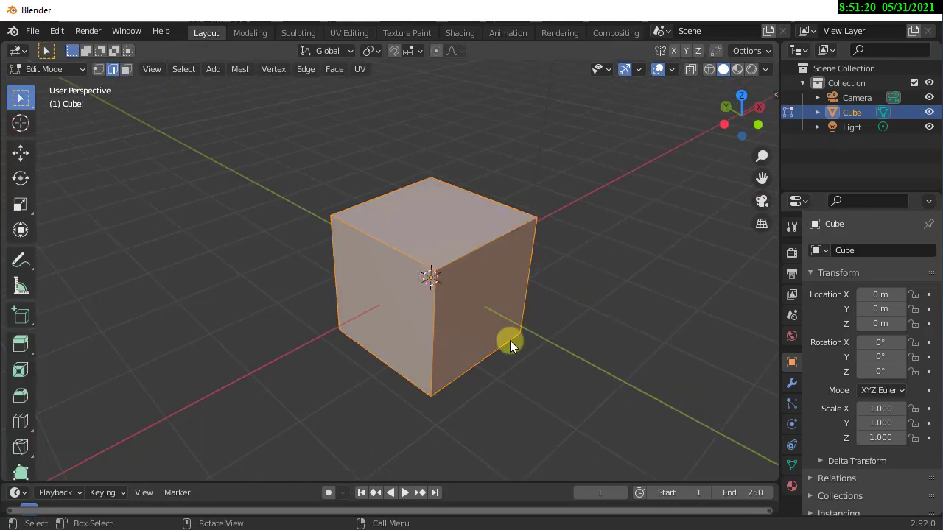
{"action": "right_click", "coordinate": [98, 155]}
{"action": "left_click", "coordinate": [186, 216]}
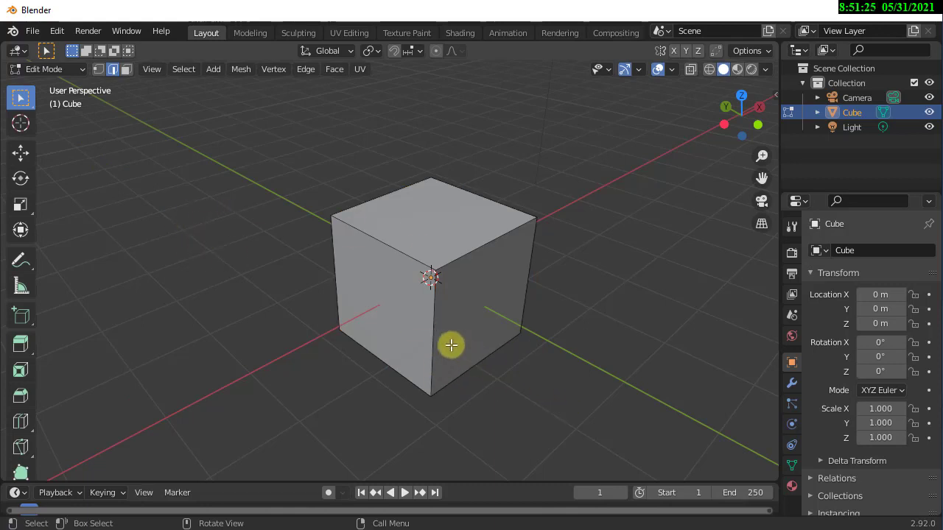
{"action": "scroll", "coordinate": [451, 345], "scroll_direction": "down", "scroll_amount": 2}
{"action": "scroll", "coordinate": [400, 372], "scroll_direction": "up", "scroll_amount": 3}
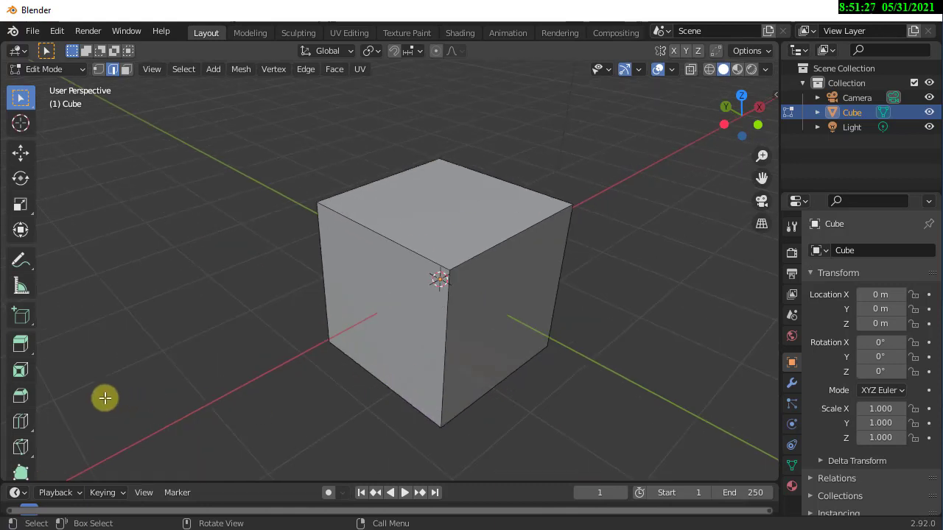
Step: Add a single centred loop cut around the cube, running along Y across the top face
{"action": "left_click", "coordinate": [25, 428]}
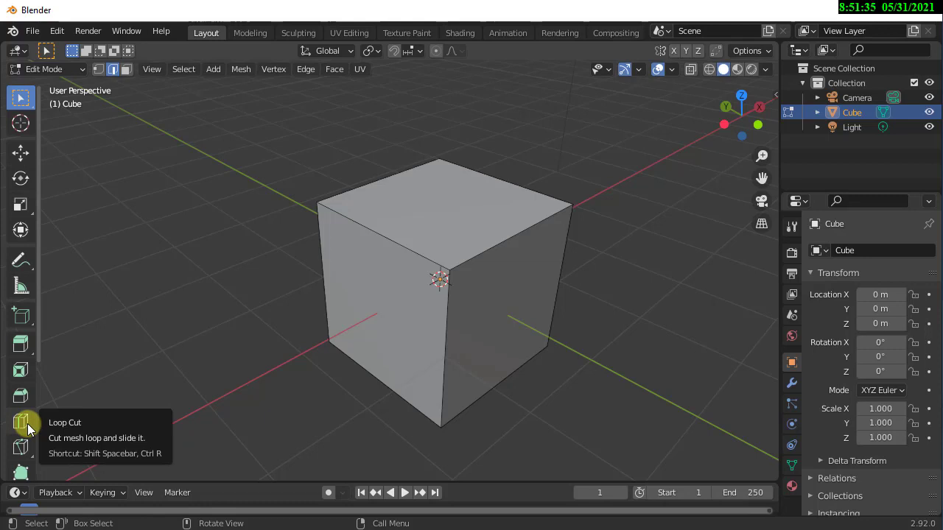
{"action": "left_click", "coordinate": [27, 424]}
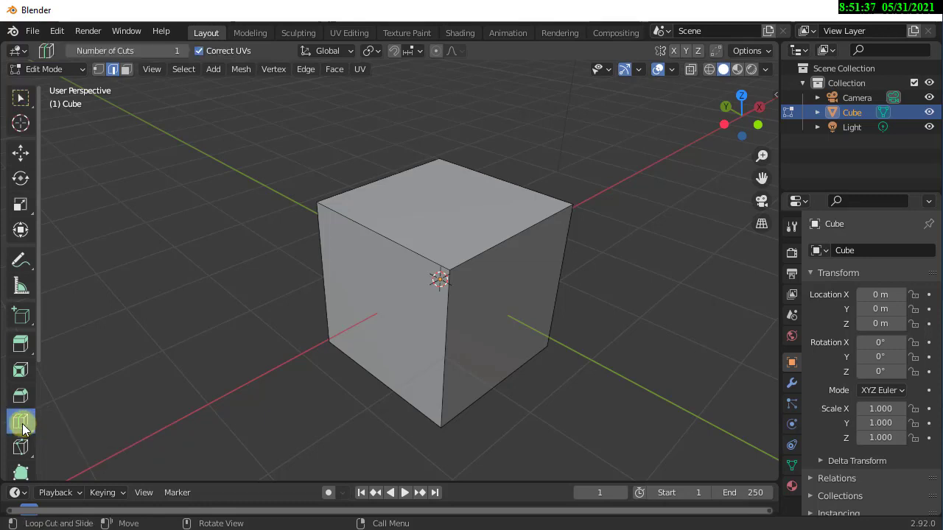
{"action": "left_click", "coordinate": [451, 233]}
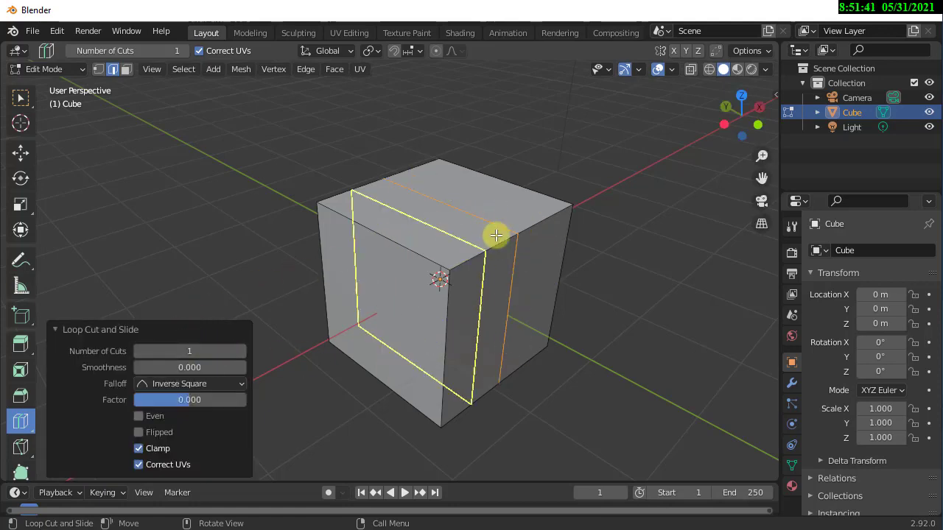
{"action": "middle_click_drag", "start_coordinate": [641, 327], "coordinate": [614, 338]}
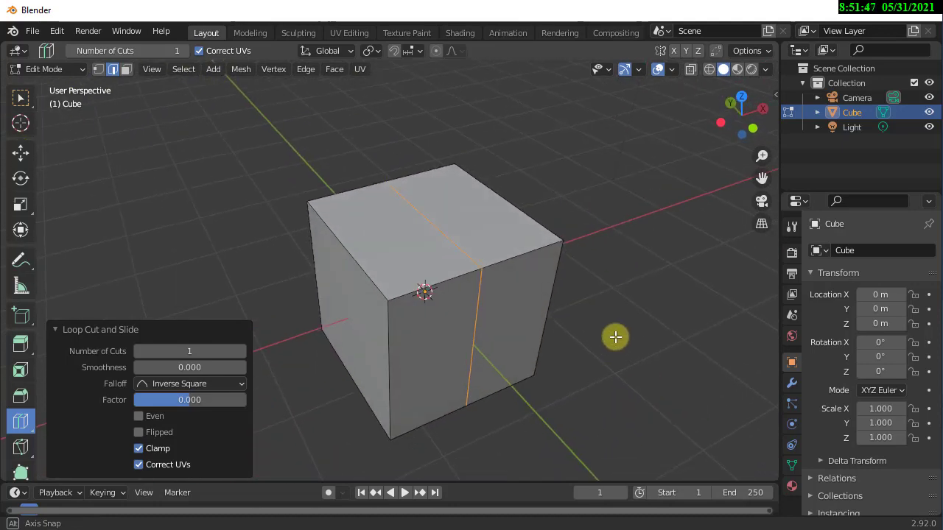
Step: Raise the loop cut's number of cuts stepwise to 5, and reduce it back to 1
{"action": "left_click", "coordinate": [241, 351]}
{"action": "middle_click_drag", "start_coordinate": [516, 361], "coordinate": [545, 343]}
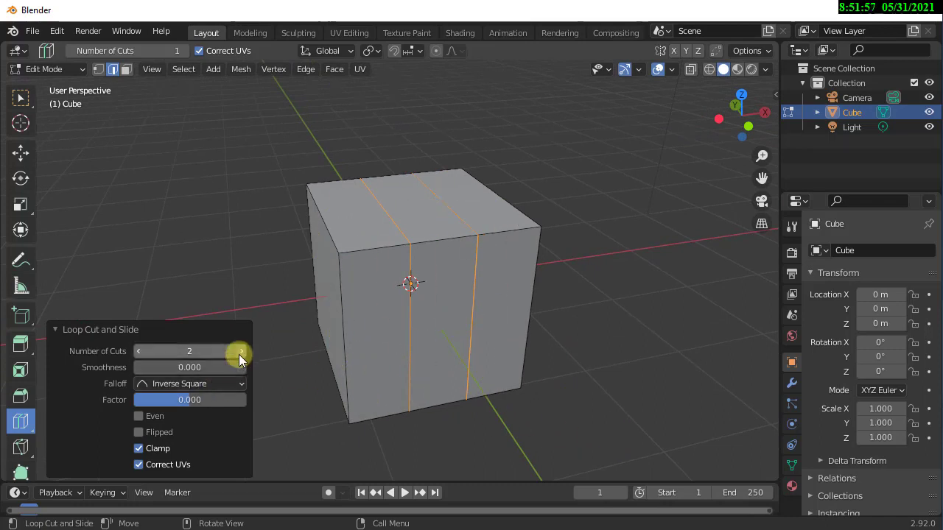
{"action": "left_click", "coordinate": [240, 352]}
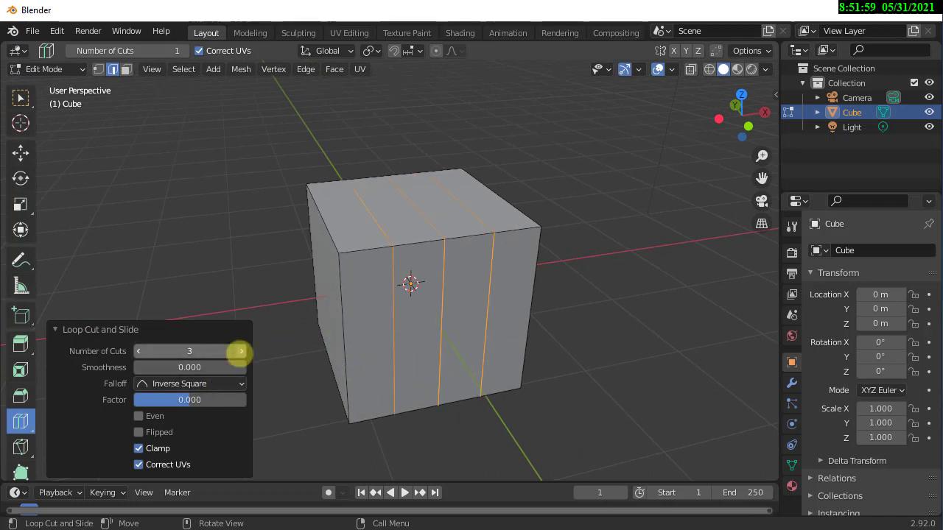
{"action": "left_click", "coordinate": [241, 352]}
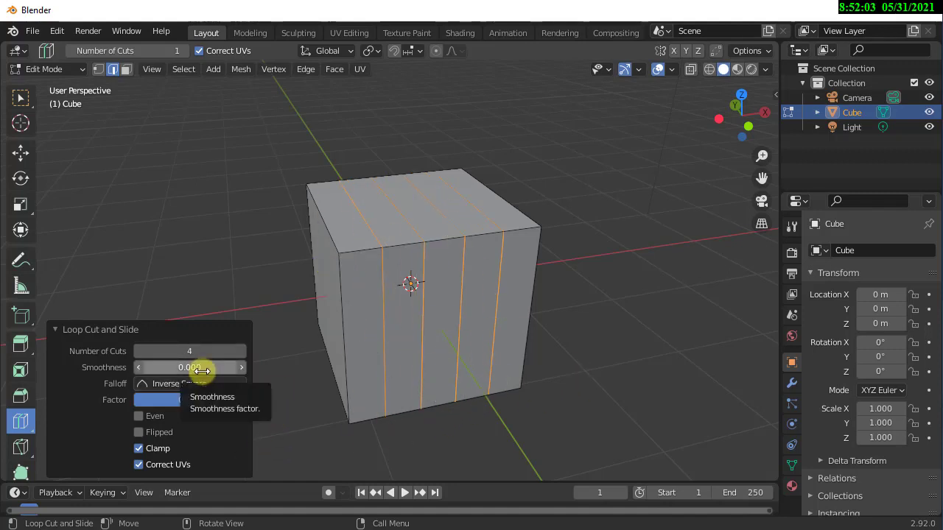
{"action": "left_click", "coordinate": [241, 352]}
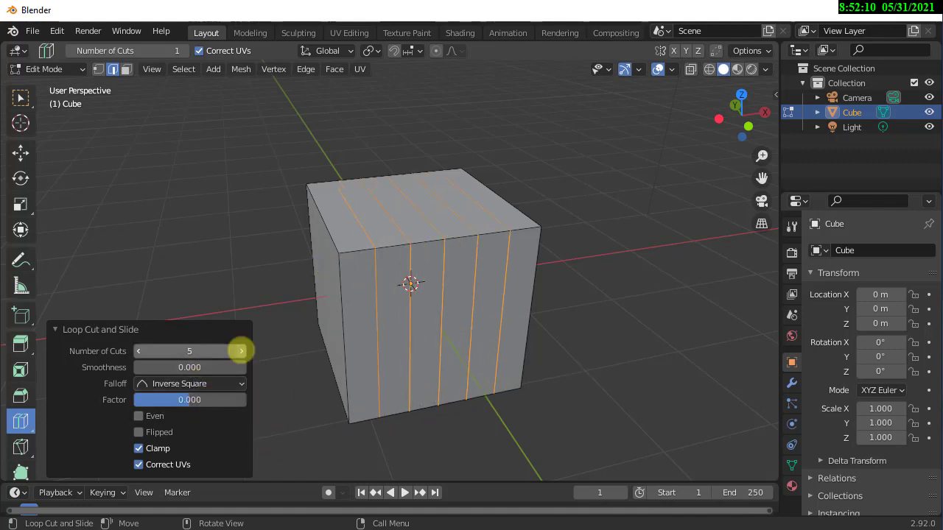
{"action": "left_click", "coordinate": [140, 351]}
{"action": "left_click", "coordinate": [140, 351]}
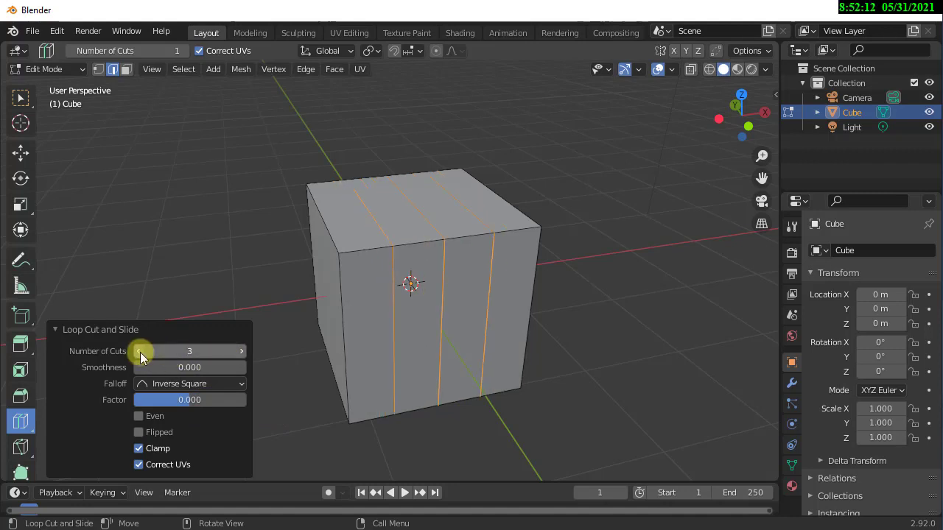
{"action": "left_click", "coordinate": [140, 352]}
{"action": "left_click", "coordinate": [140, 351]}
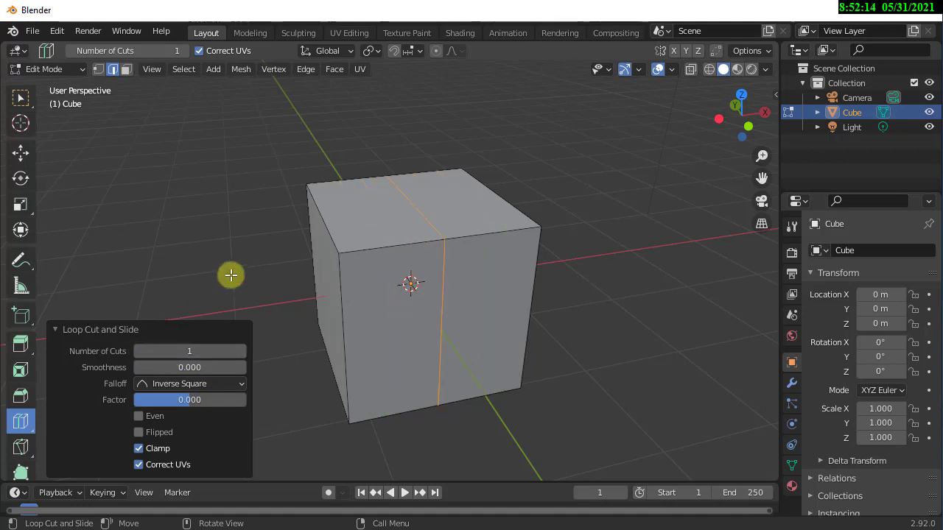
Step: Add a second centred loop cut running along X across the top face, and deselect everything
{"action": "right_click", "coordinate": [191, 224]}
{"action": "left_click", "coordinate": [190, 223]}
{"action": "left_click", "coordinate": [311, 195]}
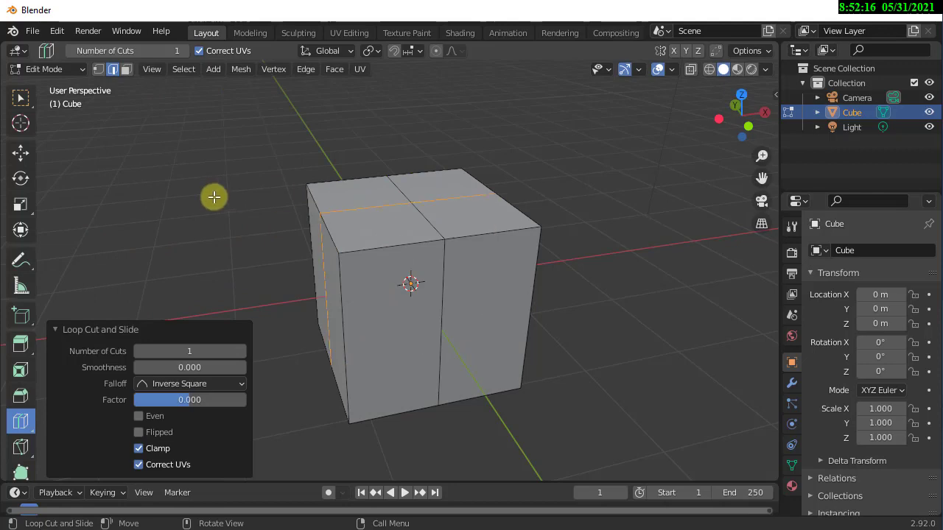
{"action": "left_click", "coordinate": [22, 101]}
{"action": "left_click", "coordinate": [137, 185]}
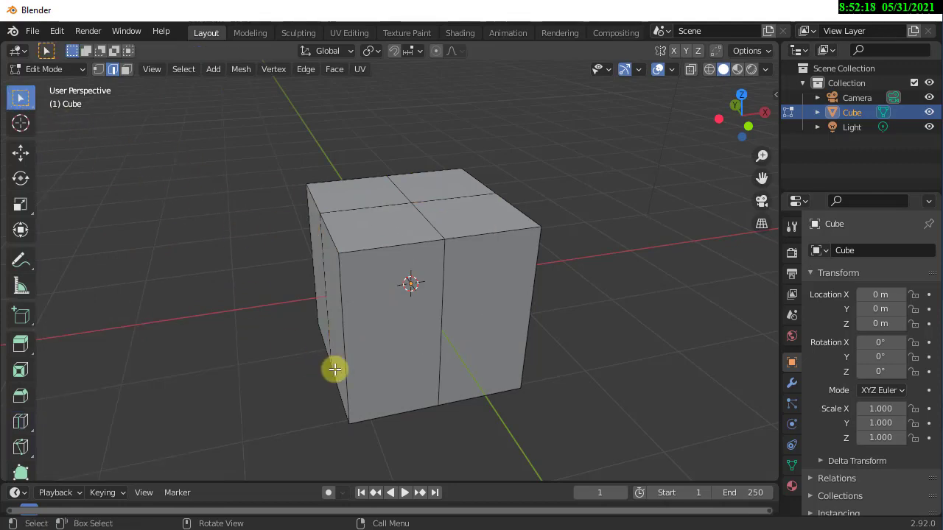
{"action": "middle_click_drag", "start_coordinate": [334, 369], "coordinate": [318, 338]}
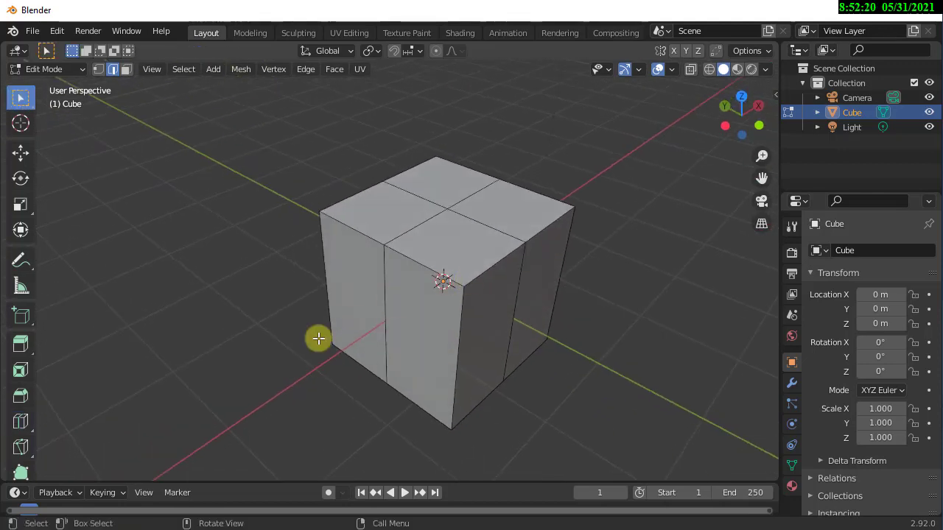
Step: Select the middle edge loop running along Y and add offset edge loop cuts on both sides of it at a factor of 0.790
{"action": "left_click", "coordinate": [21, 421]}
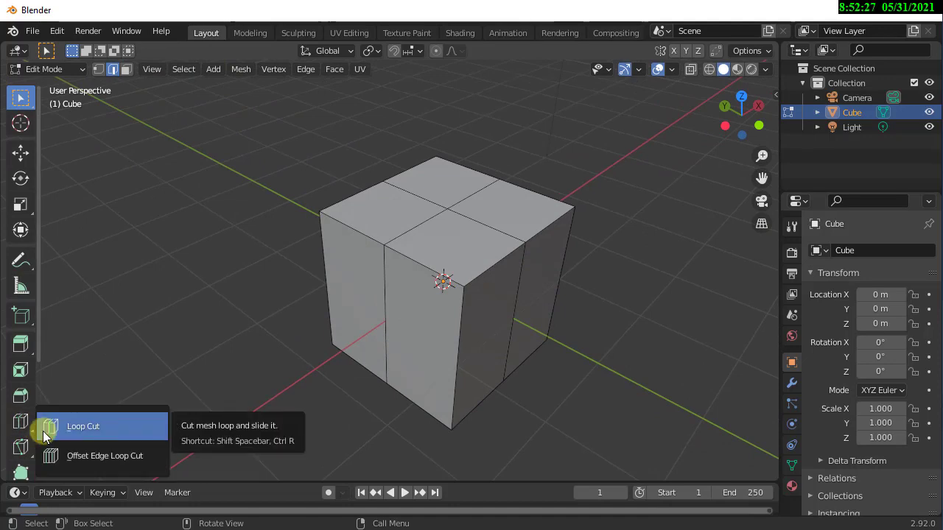
{"action": "left_click", "coordinate": [72, 456]}
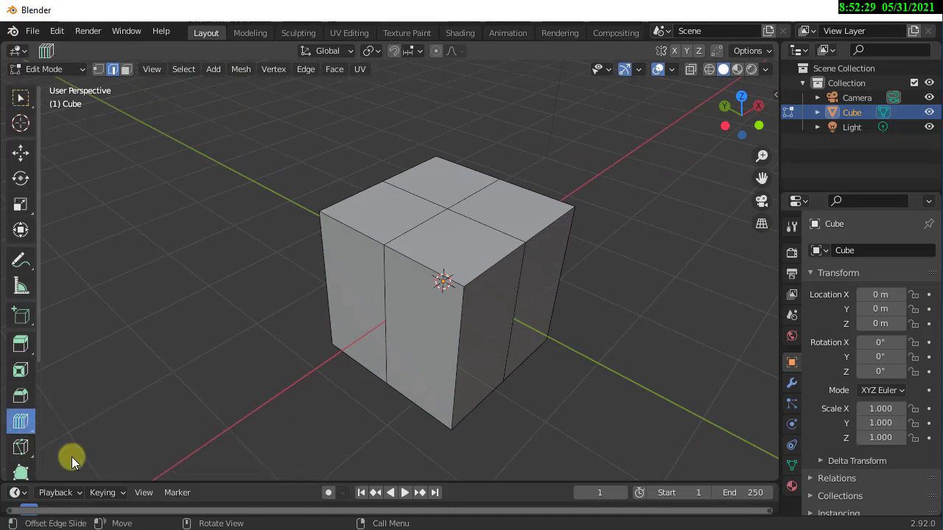
{"action": "middle_click_drag", "start_coordinate": [499, 383], "coordinate": [467, 396]}
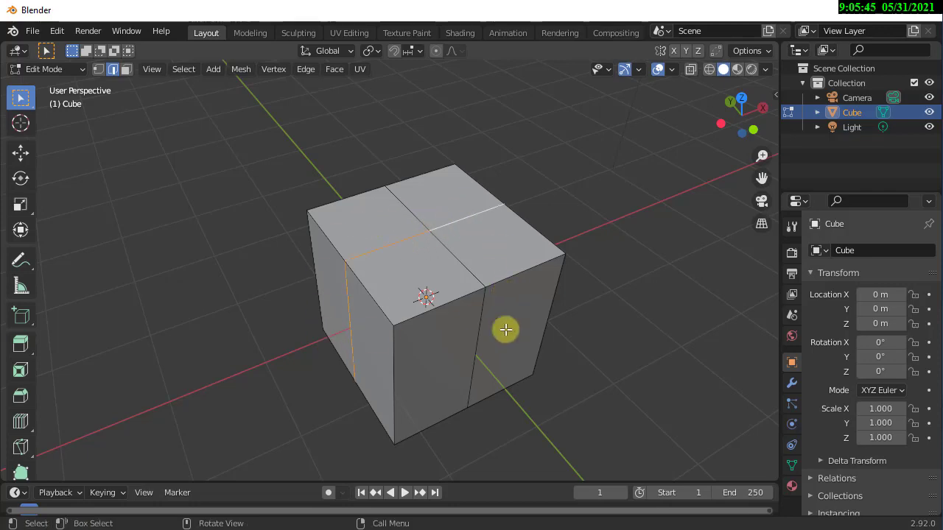
{"action": "middle_click_drag", "start_coordinate": [574, 399], "coordinate": [595, 376]}
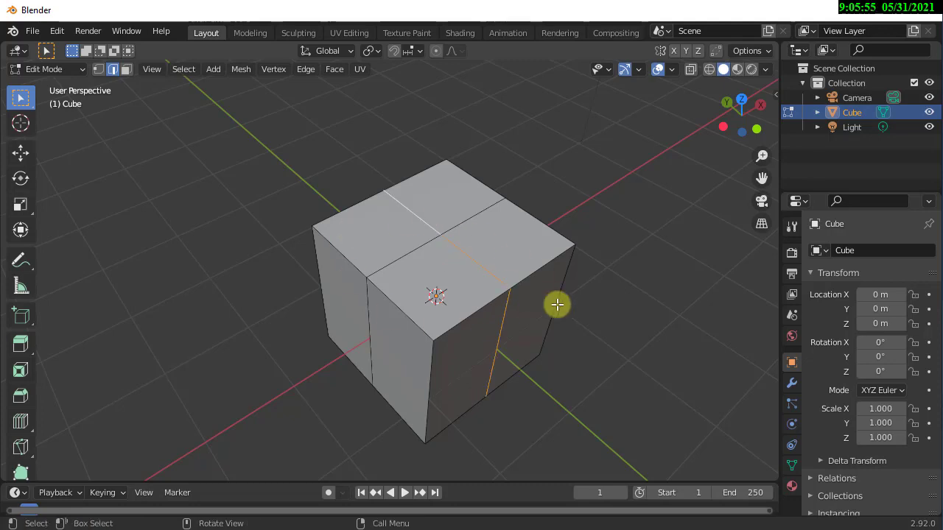
{"action": "mouse_move", "coordinate": [555, 305]}
{"action": "middle_mouse_down"}
{"action": "mouse_move", "coordinate": [516, 307]}
{"action": "mouse_move", "coordinate": [530, 280]}
{"action": "mouse_move", "coordinate": [561, 267]}
{"action": "mouse_move", "coordinate": [501, 253]}
{"action": "mouse_move", "coordinate": [476, 229]}
{"action": "mouse_move", "coordinate": [542, 293]}
{"action": "mouse_move", "coordinate": [562, 290]}
{"action": "middle_mouse_up"}
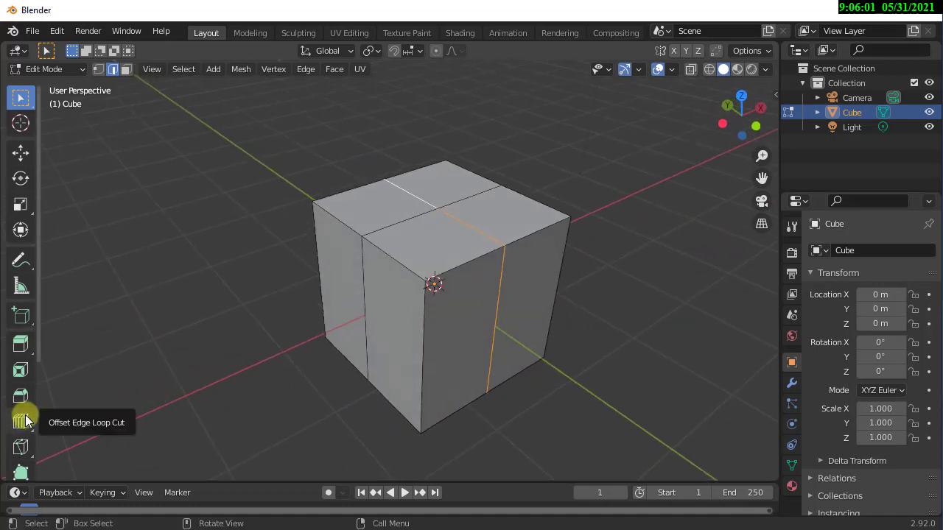
{"action": "left_click", "coordinate": [22, 420]}
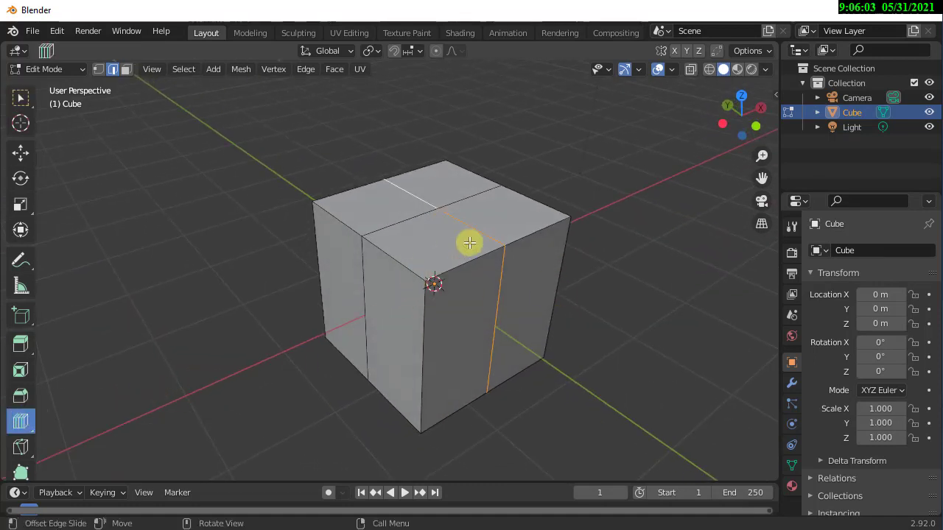
{"action": "left_click_drag", "start_coordinate": [481, 233], "coordinate": [451, 249]}
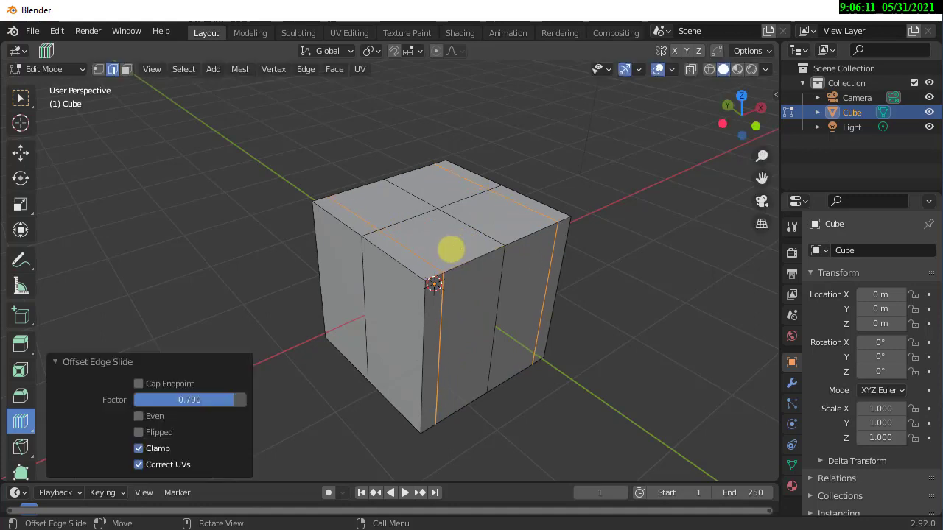
Step: Apply Offset Edge Loop Cut again to the two new outer loops at factor 0.000, and deselect the geometry
{"action": "left_click", "coordinate": [586, 307]}
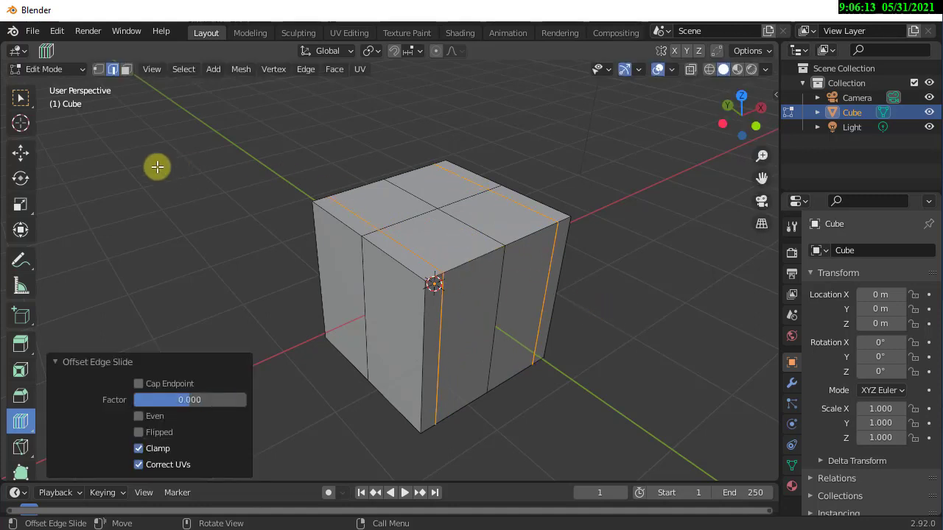
{"action": "left_click", "coordinate": [20, 98]}
{"action": "left_click", "coordinate": [110, 124]}
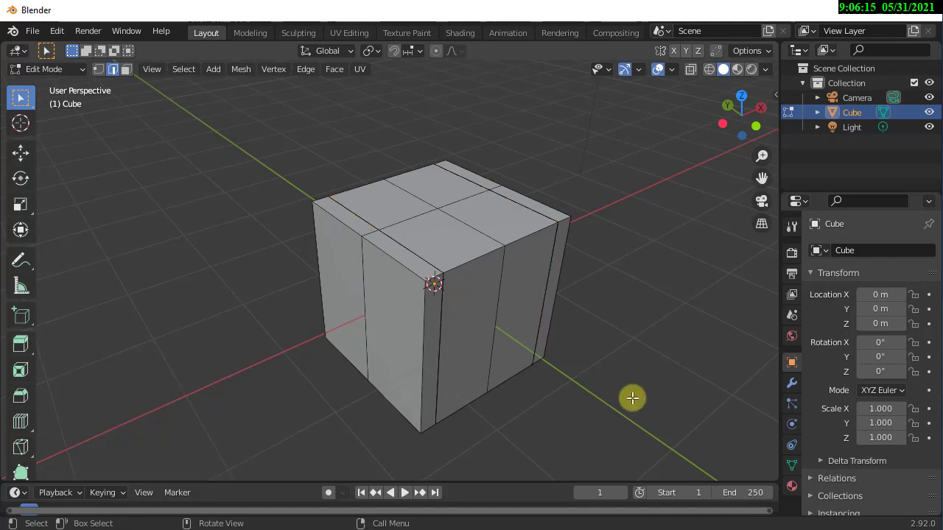
Step: Take a close view of the new edge loops on the cube's top face and hide the viewport's toolbar
{"action": "middle_click_drag", "start_coordinate": [631, 398], "coordinate": [587, 400]}
{"action": "scroll", "coordinate": [521, 252], "scroll_direction": "up", "scroll_amount": 4}
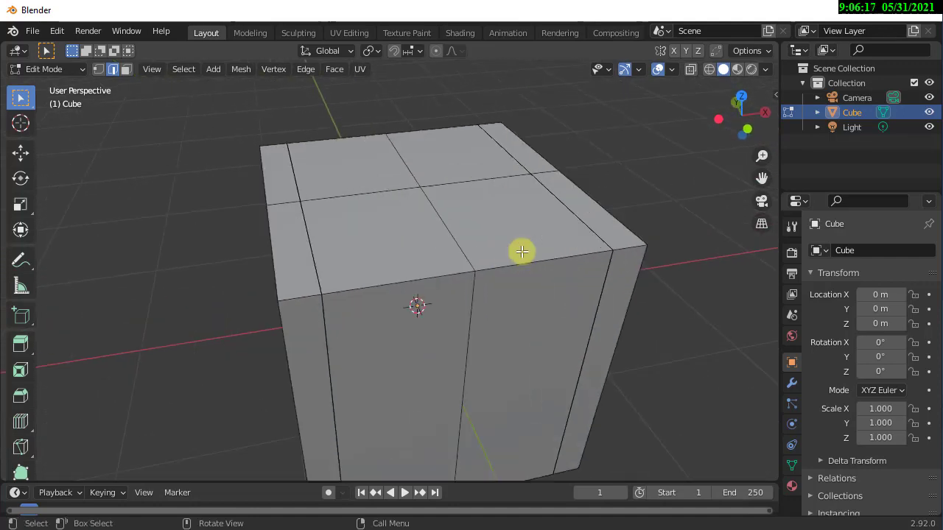
{"action": "scroll", "coordinate": [522, 252], "scroll_direction": "up", "scroll_amount": 2}
{"action": "middle_click_drag", "start_coordinate": [521, 250], "coordinate": [562, 250]}
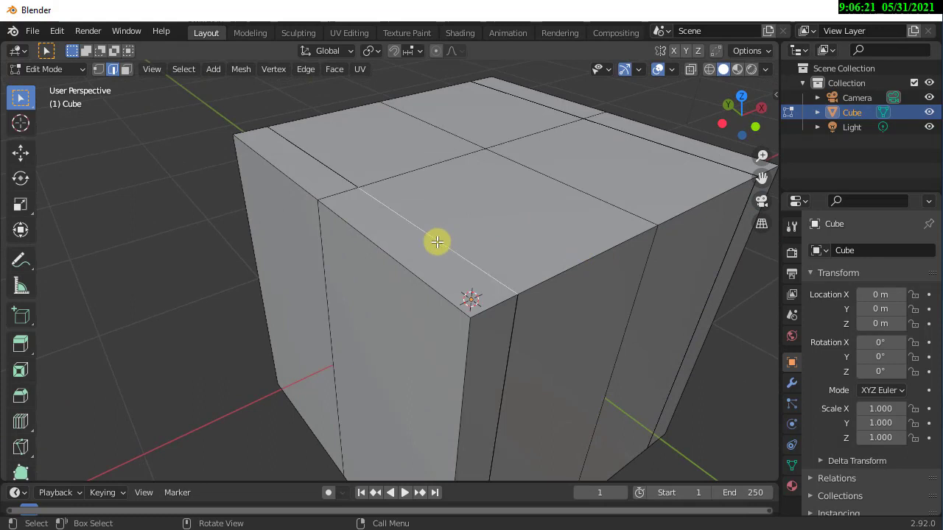
{"action": "key", "text": "t"}
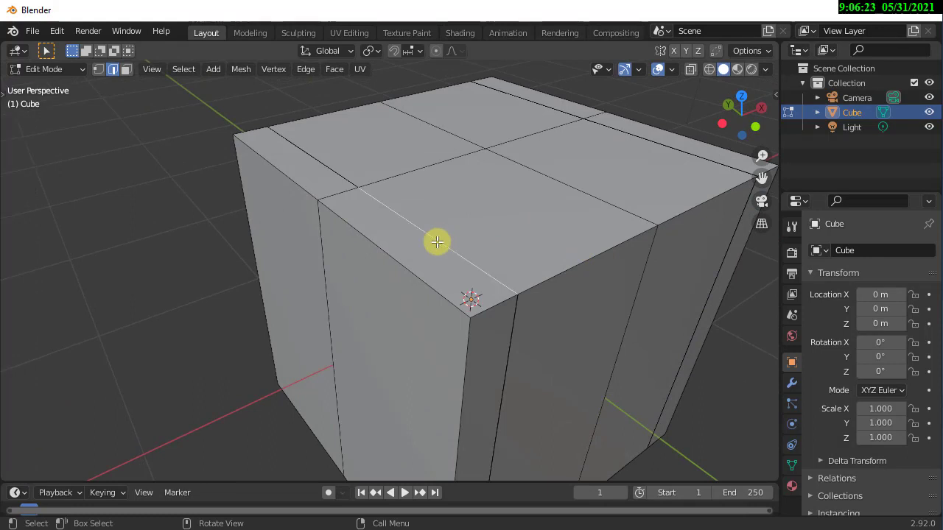
Step: Show the viewport's toolbar again and try raising the selected top-face edge segment about 0.136 m along Z
{"action": "key", "text": "t"}
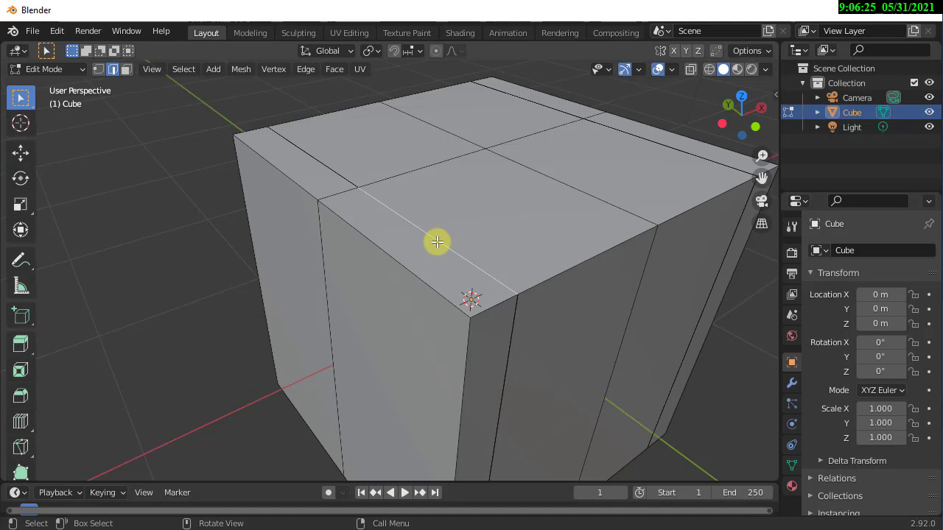
{"action": "left_click", "coordinate": [20, 152]}
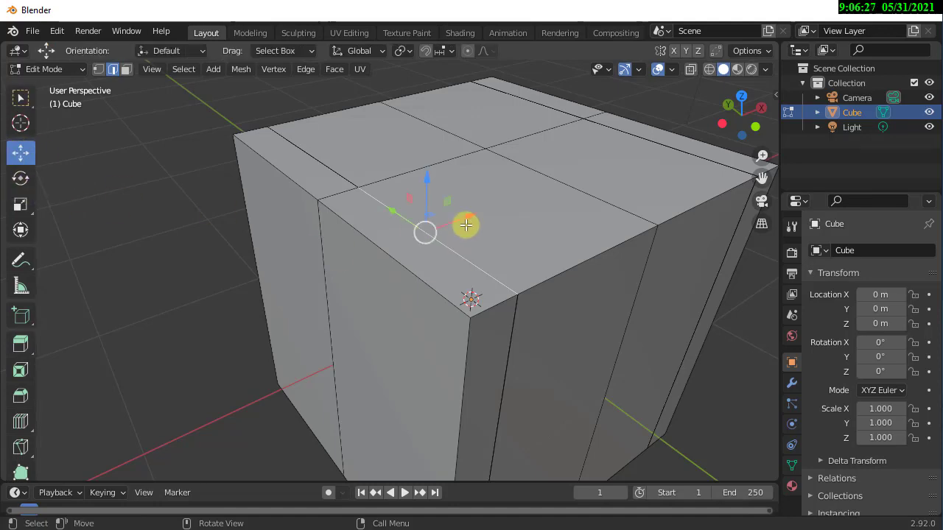
{"action": "left_click_drag", "start_coordinate": [426, 182], "coordinate": [425, 153]}
{"action": "middle_click_drag", "start_coordinate": [549, 255], "coordinate": [555, 277]}
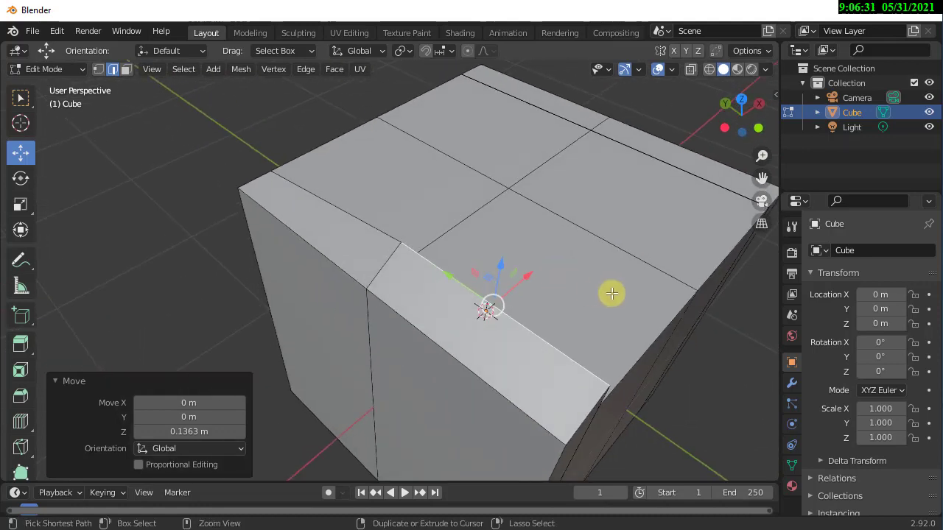
Step: Undo the edge move and the offset edge loop cuts, back to the selected middle loop
{"action": "key", "text": "ctrl+z"}
{"action": "key", "text": "ctrl+z"}
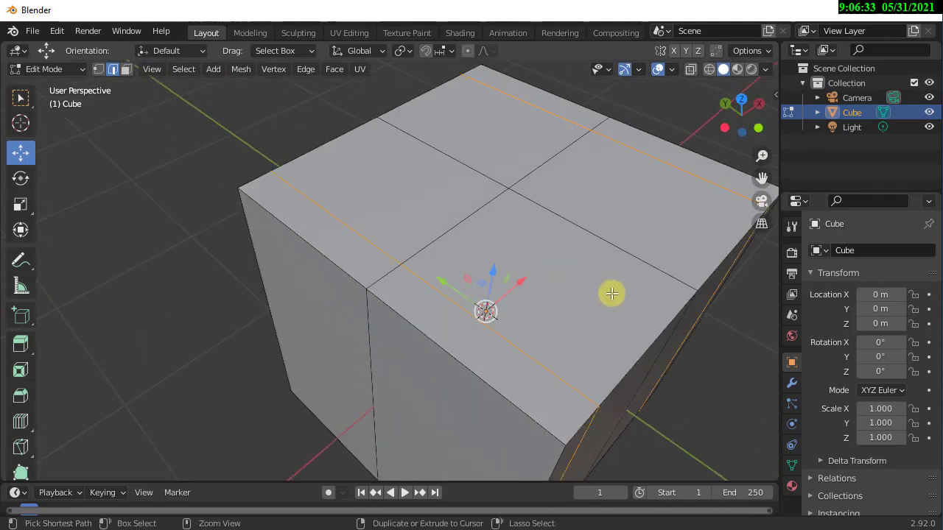
{"action": "key", "text": "ctrl+z"}
Step: Add offset edge loop cuts on both sides of the middle loop at a factor of 0.905, and deselect everything
{"action": "middle_click_drag", "start_coordinate": [610, 292], "coordinate": [582, 286]}
{"action": "left_click", "coordinate": [21, 421]}
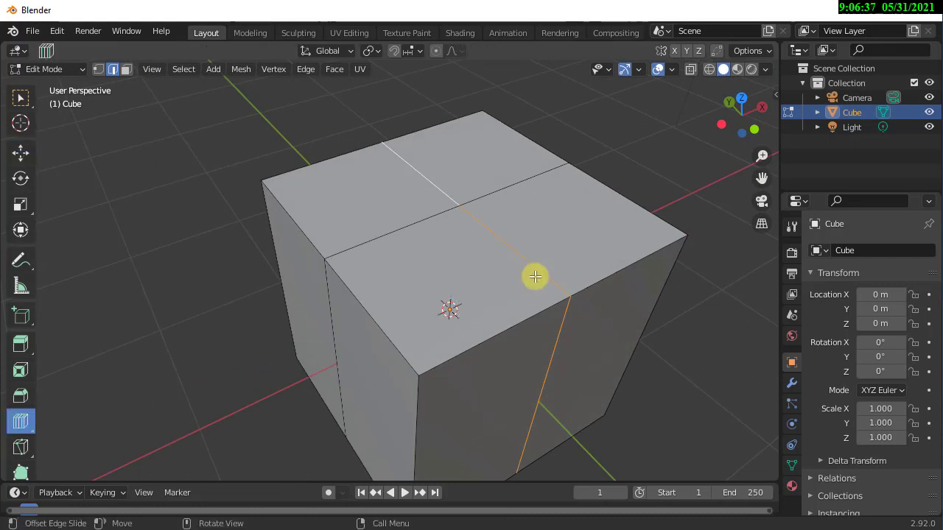
{"action": "left_click_drag", "start_coordinate": [536, 266], "coordinate": [475, 292]}
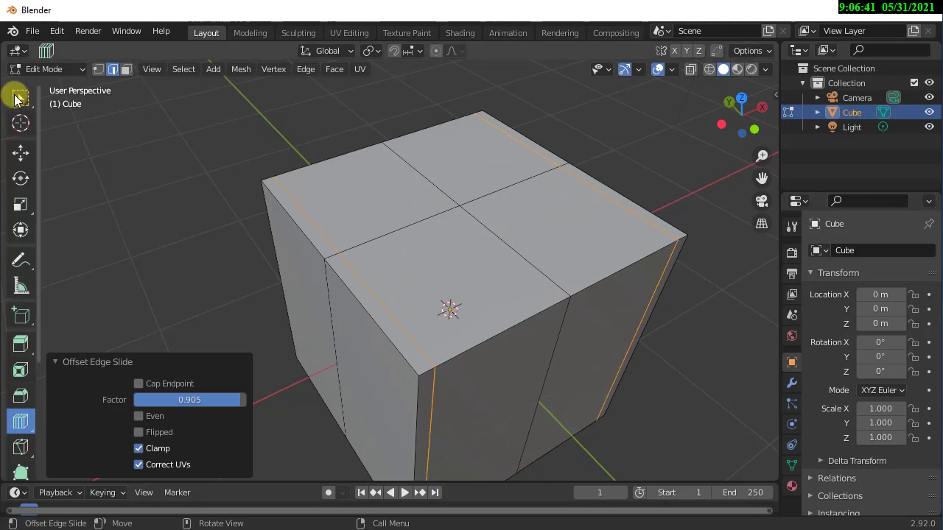
{"action": "left_click", "coordinate": [20, 97]}
{"action": "left_click", "coordinate": [143, 168]}
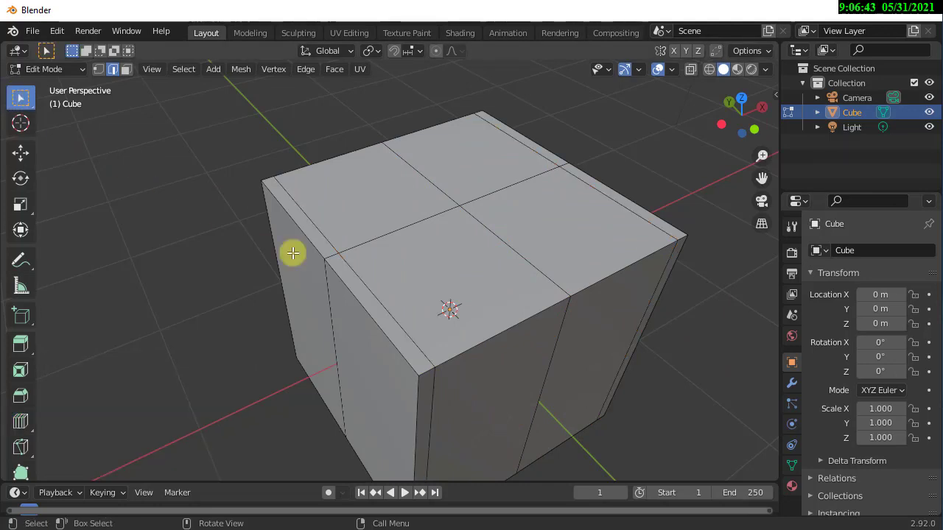
Step: Try raising the front segment of the new outer loop on the top face along Z, and undo the move
{"action": "scroll", "coordinate": [415, 290], "scroll_direction": "down", "scroll_amount": 2}
{"action": "mouse_move", "coordinate": [415, 290]}
{"action": "middle_mouse_down"}
{"action": "mouse_move", "coordinate": [337, 280]}
{"action": "mouse_move", "coordinate": [400, 284]}
{"action": "middle_mouse_up"}
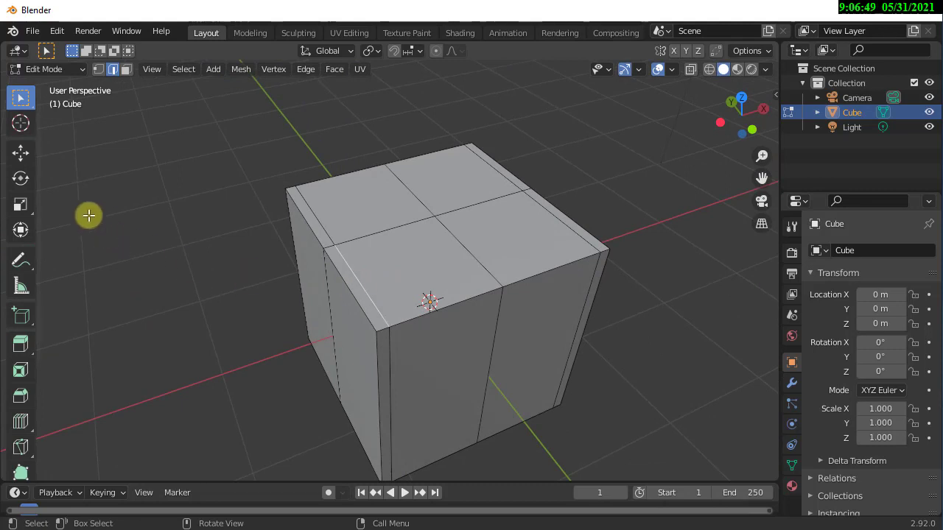
{"action": "left_click", "coordinate": [20, 153]}
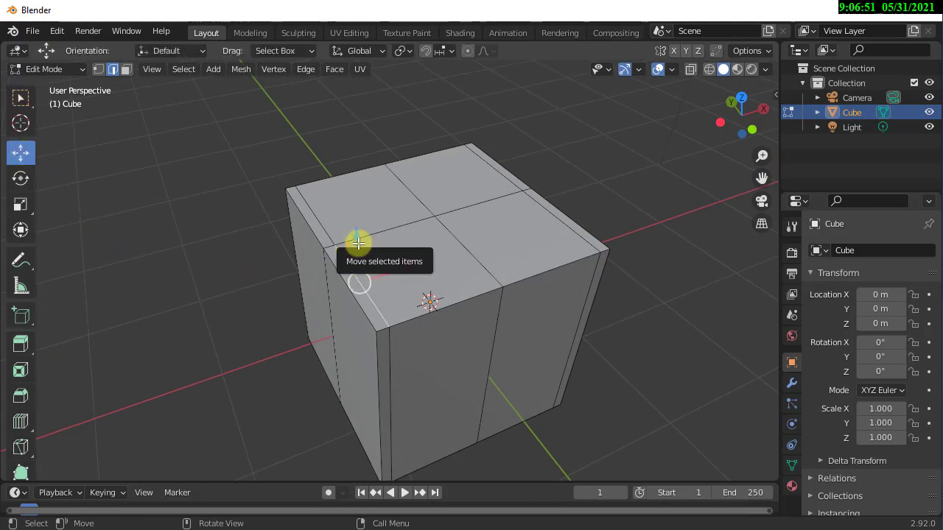
{"action": "left_click_drag", "start_coordinate": [360, 240], "coordinate": [347, 212]}
{"action": "middle_click_drag", "start_coordinate": [490, 342], "coordinate": [526, 354]}
{"action": "key", "text": "ctrl+z"}
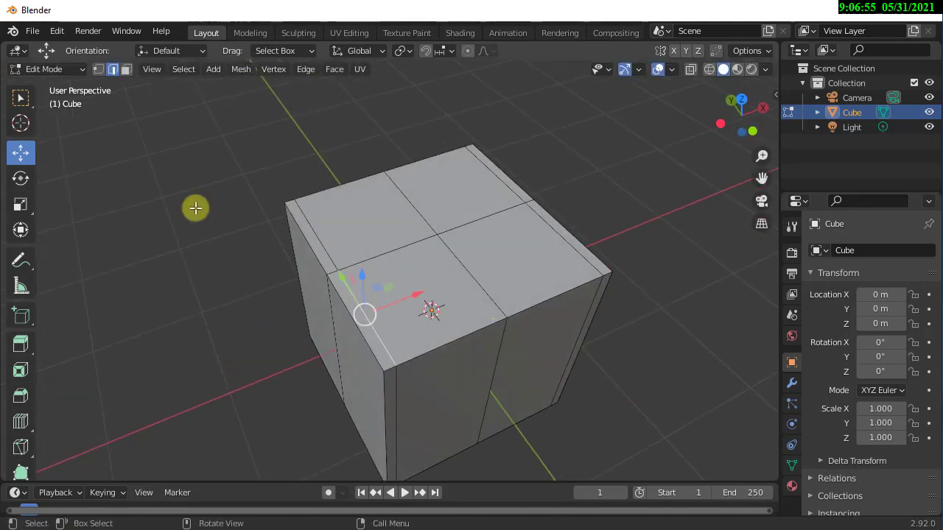
{"action": "left_click", "coordinate": [21, 98]}
Step: Return to Object Mode and delete the cube
{"action": "middle_click_drag", "start_coordinate": [510, 358], "coordinate": [533, 354]}
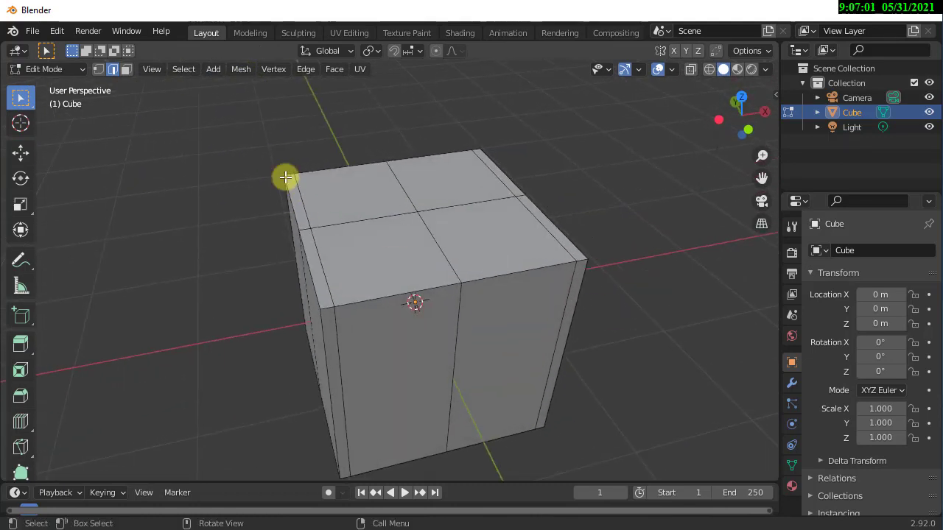
{"action": "middle_click_drag", "start_coordinate": [285, 177], "coordinate": [336, 186]}
{"action": "key", "text": "Tab"}
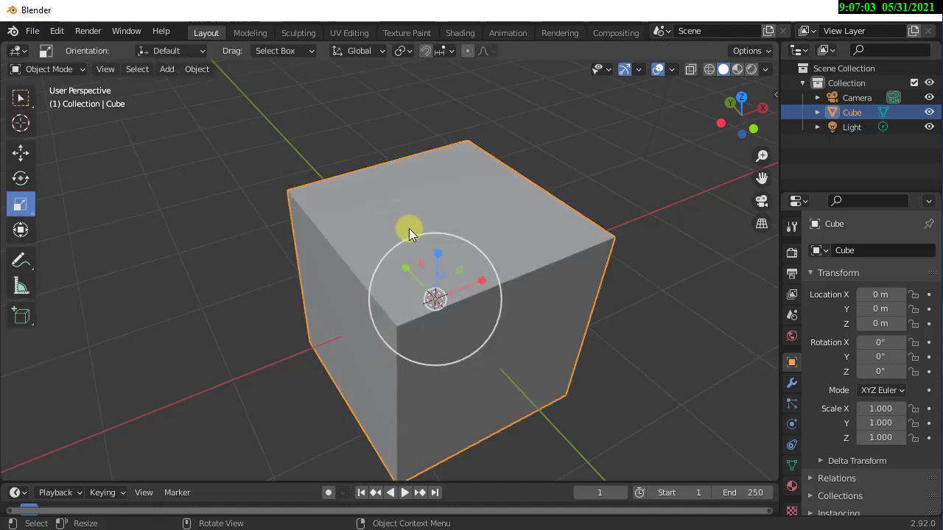
{"action": "key", "text": "x"}
{"action": "left_click", "coordinate": [409, 233]}
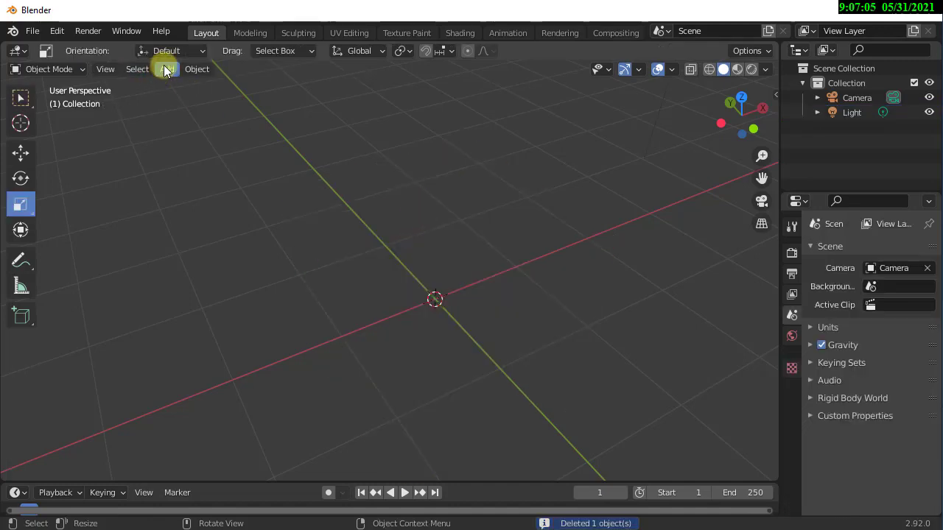
Step: Add a 2 m mesh cube at the origin, enter Edit Mode on it and deselect everything
{"action": "left_click", "coordinate": [166, 68]}
{"action": "mouse_move", "coordinate": [187, 86]}
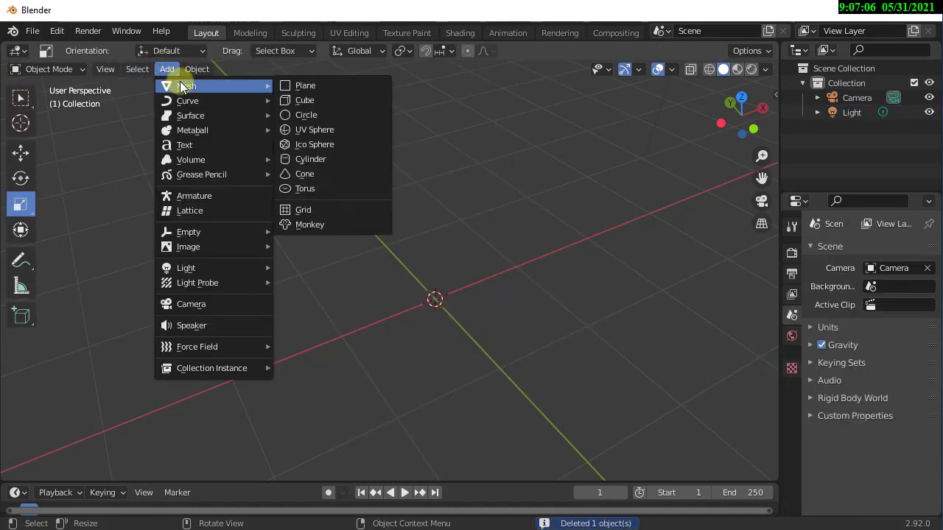
{"action": "left_click", "coordinate": [341, 99]}
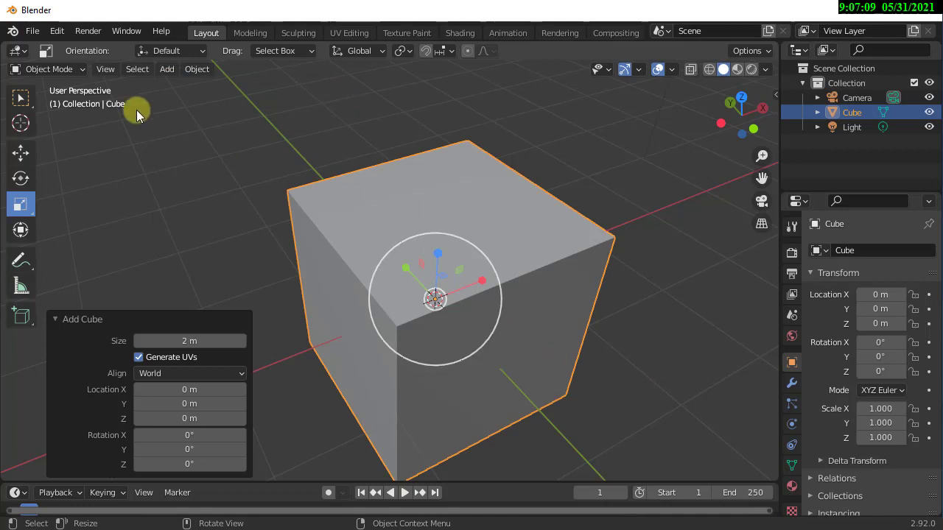
{"action": "key", "text": "Tab"}
{"action": "left_click", "coordinate": [200, 197]}
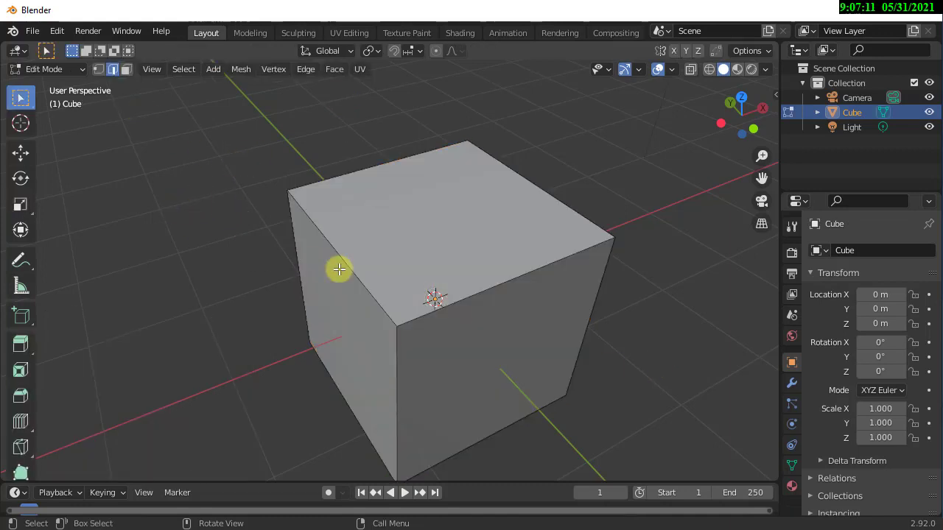
Step: Divide the new cube with three centred single loop cuts: two crossing on the top face and one horizontal around the sides
{"action": "middle_click_drag", "start_coordinate": [339, 269], "coordinate": [338, 265]}
{"action": "left_click", "coordinate": [18, 425]}
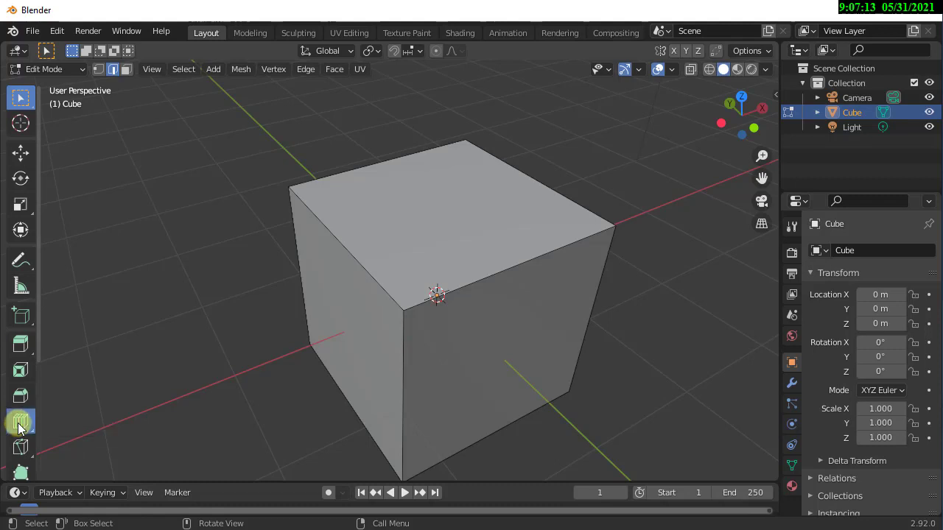
{"action": "left_click_drag", "start_coordinate": [19, 425], "coordinate": [57, 427]}
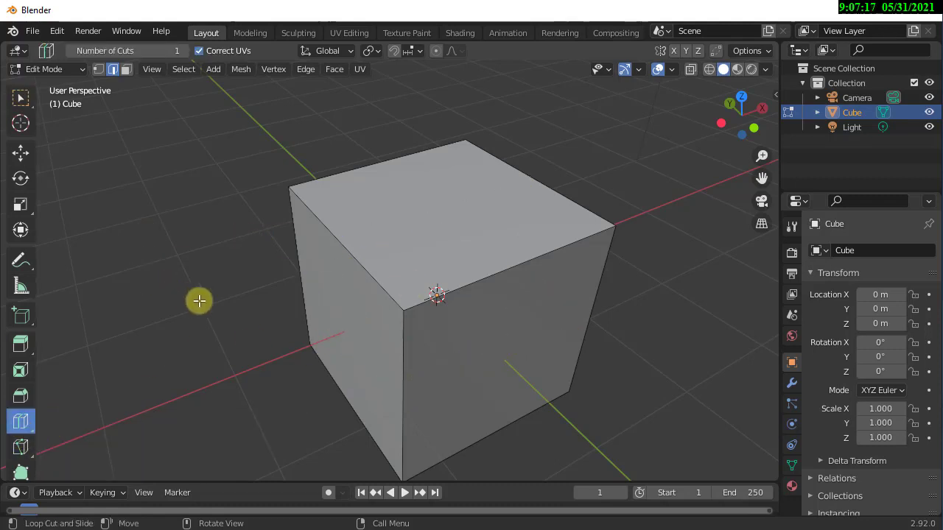
{"action": "left_click", "coordinate": [22, 446]}
{"action": "scroll", "coordinate": [39, 332], "scroll_direction": "down", "scroll_amount": 5}
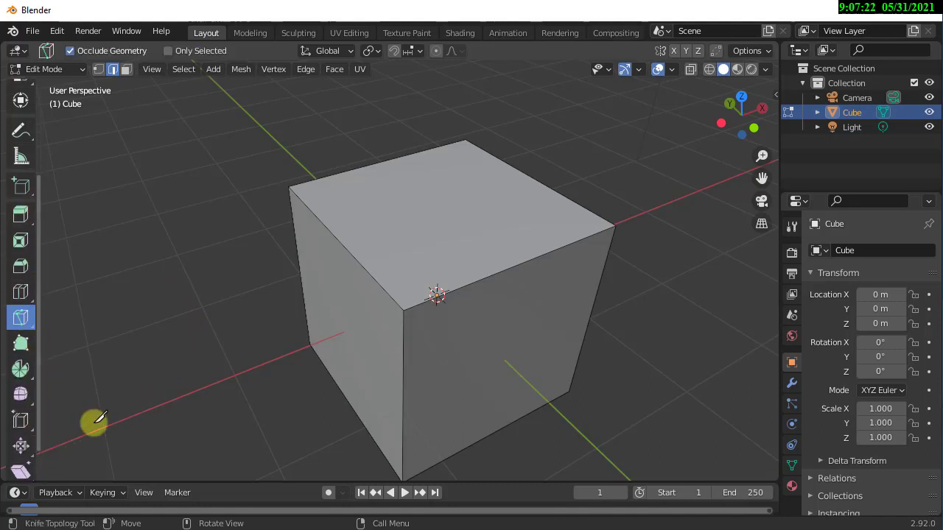
{"action": "middle_click_drag", "start_coordinate": [435, 420], "coordinate": [383, 398]}
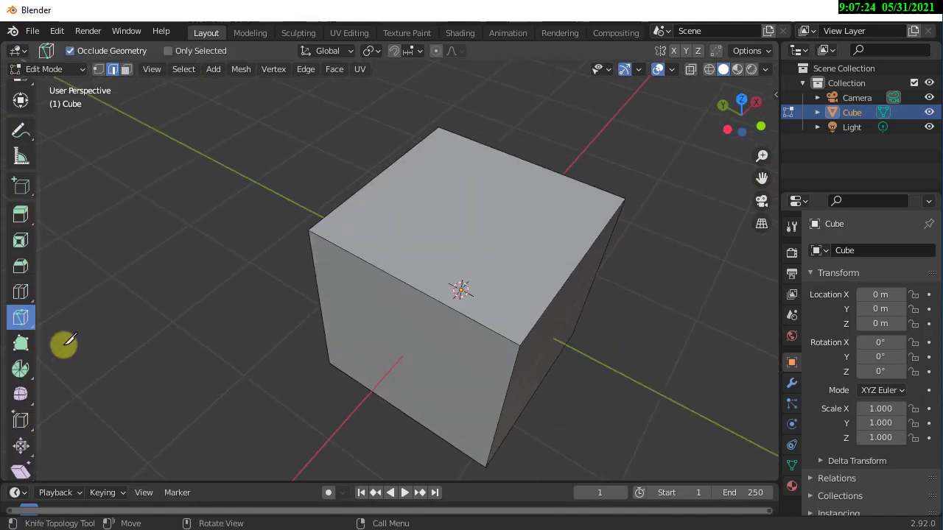
{"action": "left_click", "coordinate": [22, 293]}
{"action": "left_click", "coordinate": [451, 310]}
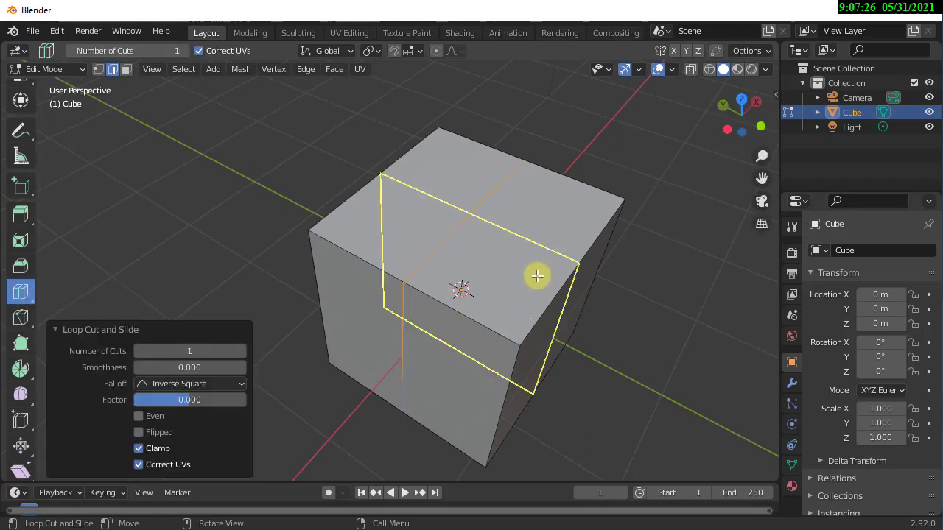
{"action": "left_click", "coordinate": [416, 351]}
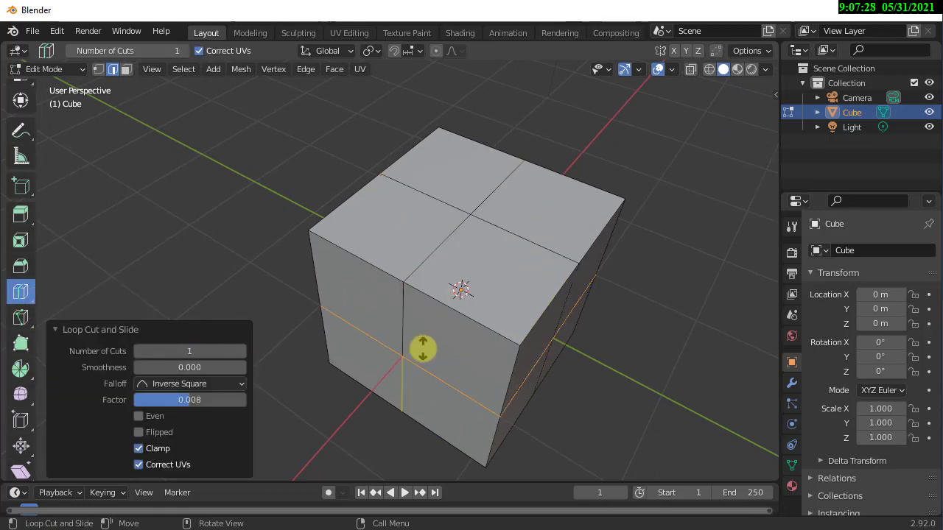
Step: Knife a V-shaped cut from one top edge's midpoint through the near corner edge's midpoint to the adjacent top edge's midpoint, and deselect everything
{"action": "left_click", "coordinate": [18, 317]}
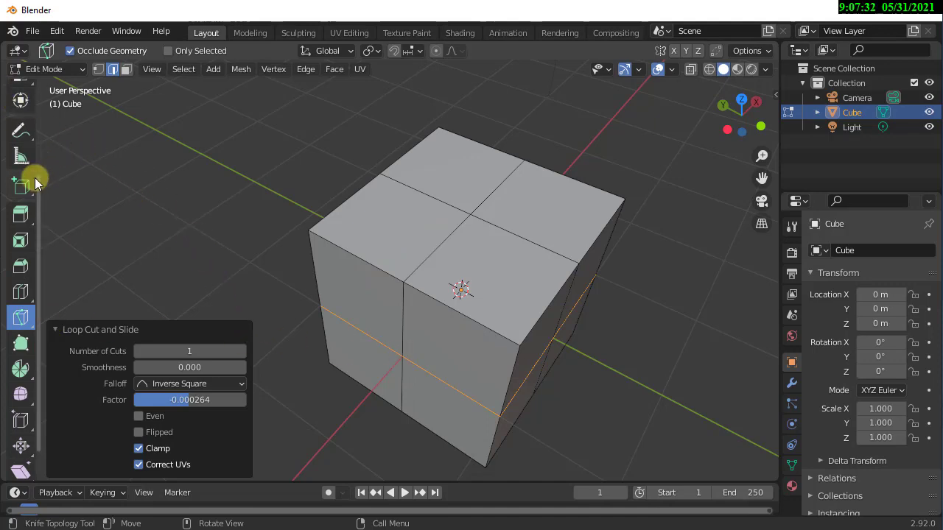
{"action": "scroll", "coordinate": [22, 147], "scroll_direction": "up", "scroll_amount": 3}
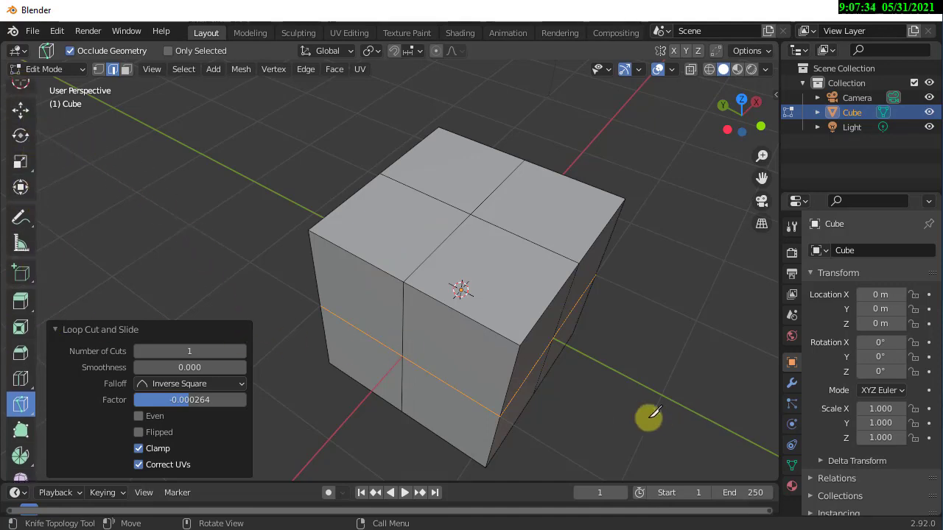
{"action": "middle_click_drag", "start_coordinate": [651, 416], "coordinate": [483, 310]}
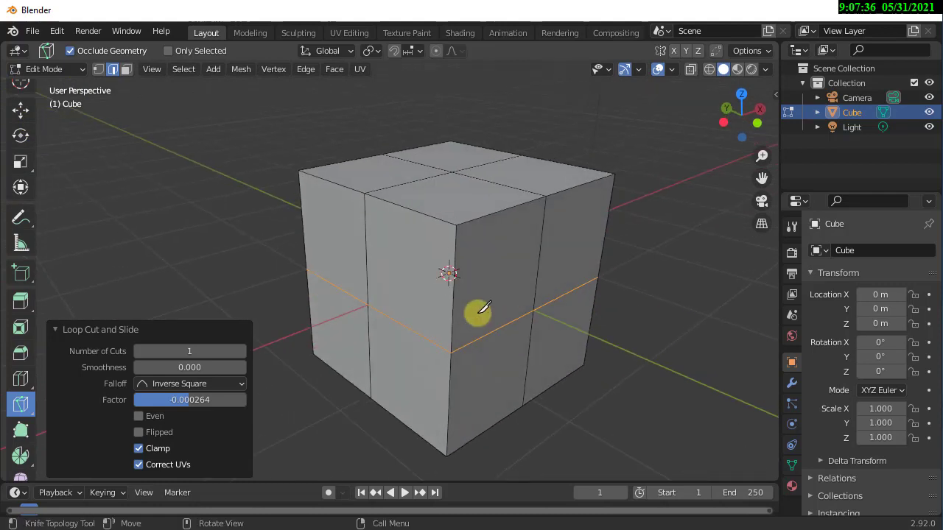
{"action": "left_click", "coordinate": [365, 194]}
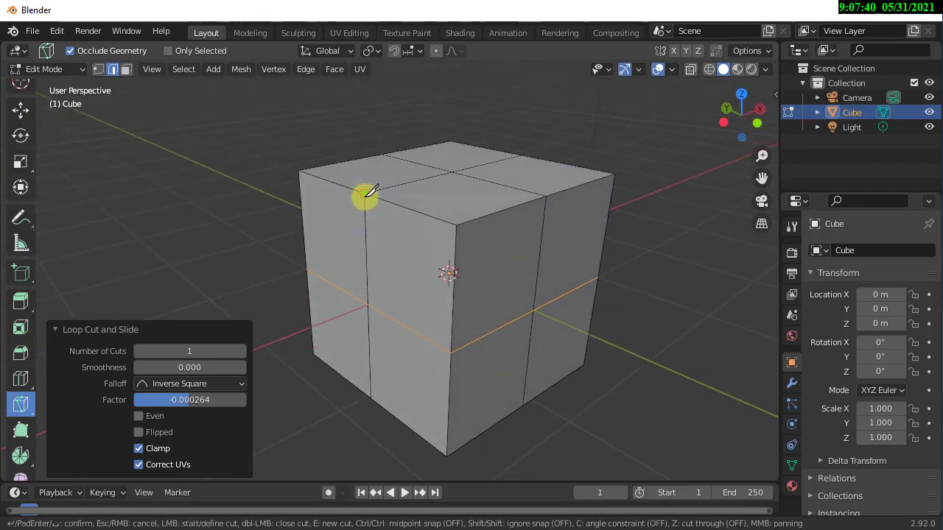
{"action": "left_click", "coordinate": [451, 349]}
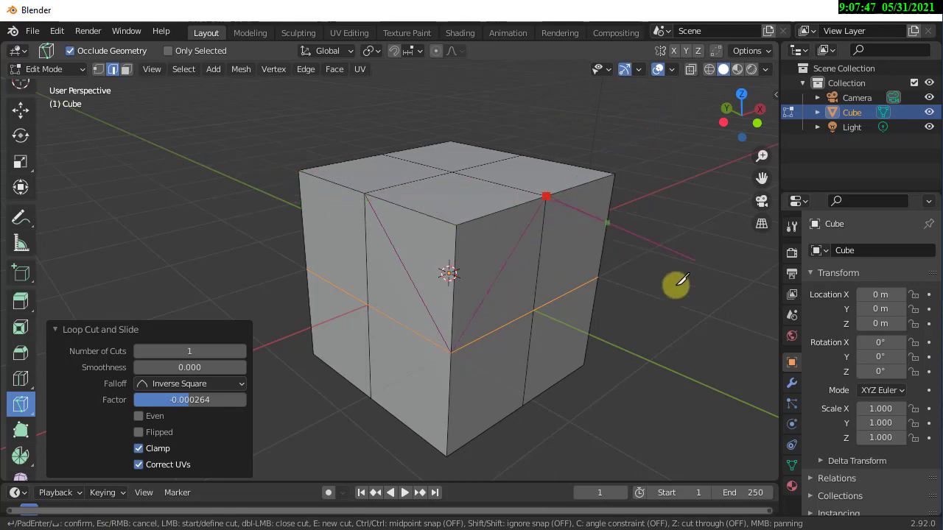
{"action": "key", "text": "Return"}
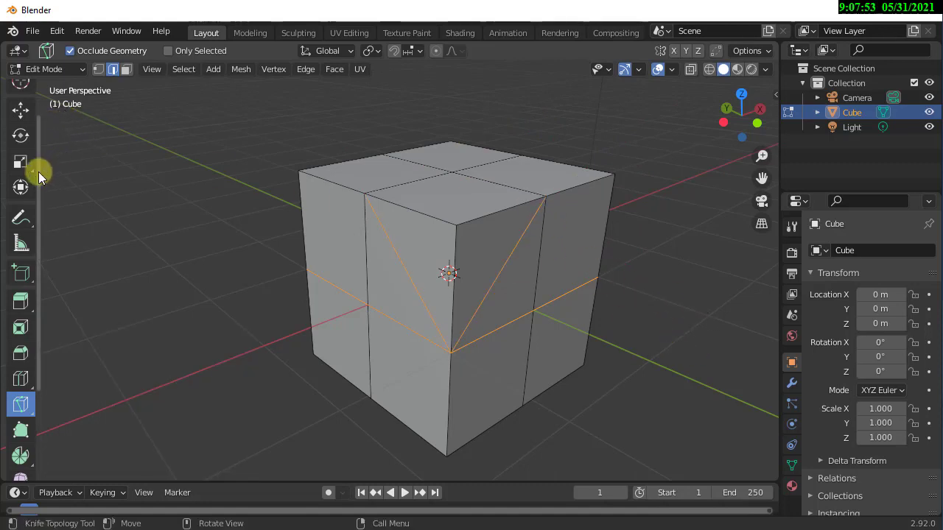
{"action": "scroll", "coordinate": [38, 171], "scroll_direction": "up", "scroll_amount": 2}
{"action": "left_click", "coordinate": [21, 98]}
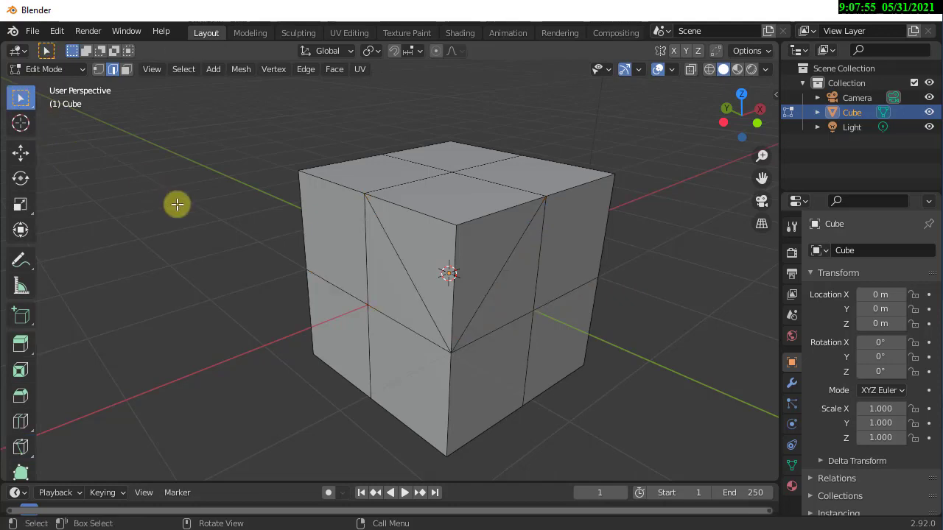
Step: Select the knife-cut diagonal facing the negative Y side, try moving it about 0.243 m outward along Y, and undo the move
{"action": "mouse_move", "coordinate": [544, 395]}
{"action": "middle_mouse_down"}
{"action": "mouse_move", "coordinate": [518, 385]}
{"action": "mouse_move", "coordinate": [570, 415]}
{"action": "mouse_move", "coordinate": [557, 407]}
{"action": "middle_mouse_up"}
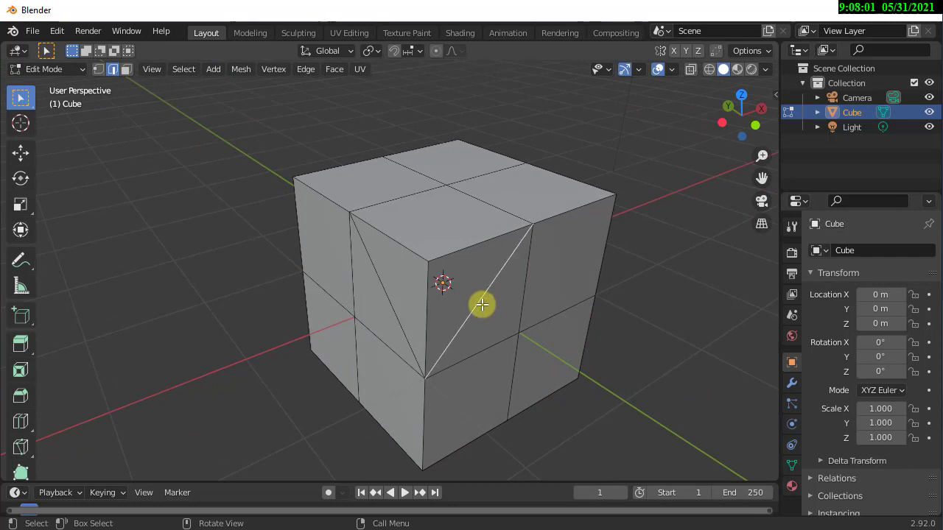
{"action": "left_click", "coordinate": [21, 152]}
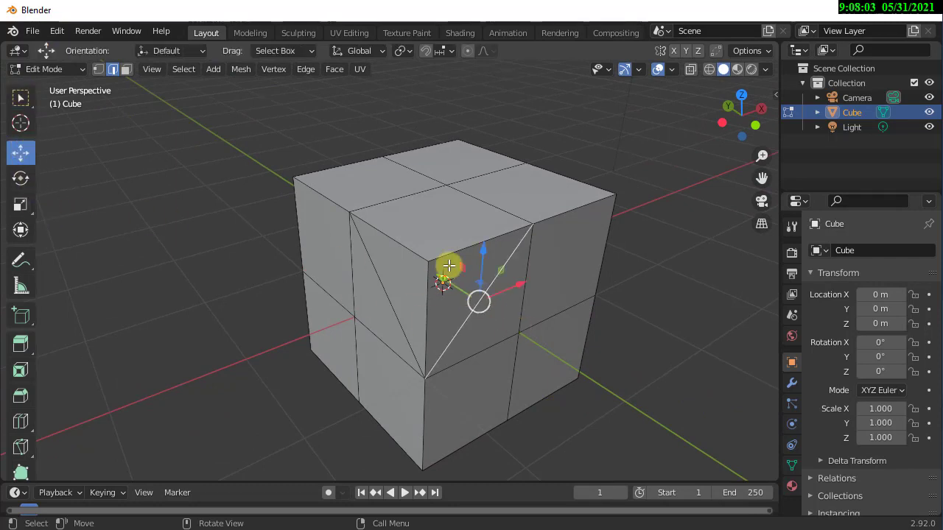
{"action": "left_click_drag", "start_coordinate": [457, 291], "coordinate": [481, 318]}
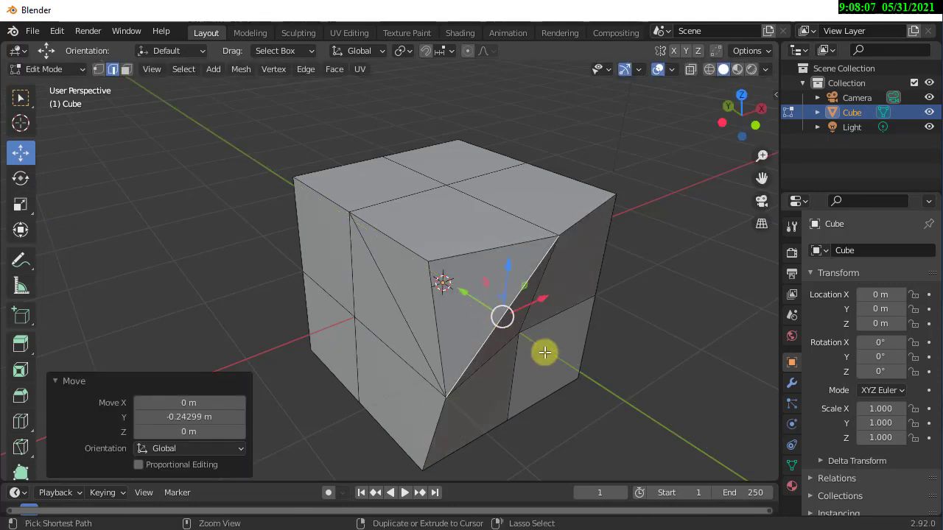
{"action": "key", "text": "ctrl+z"}
{"action": "middle_click_drag", "start_coordinate": [495, 264], "coordinate": [579, 337]}
{"action": "middle_click_drag", "start_coordinate": [512, 354], "coordinate": [476, 331]}
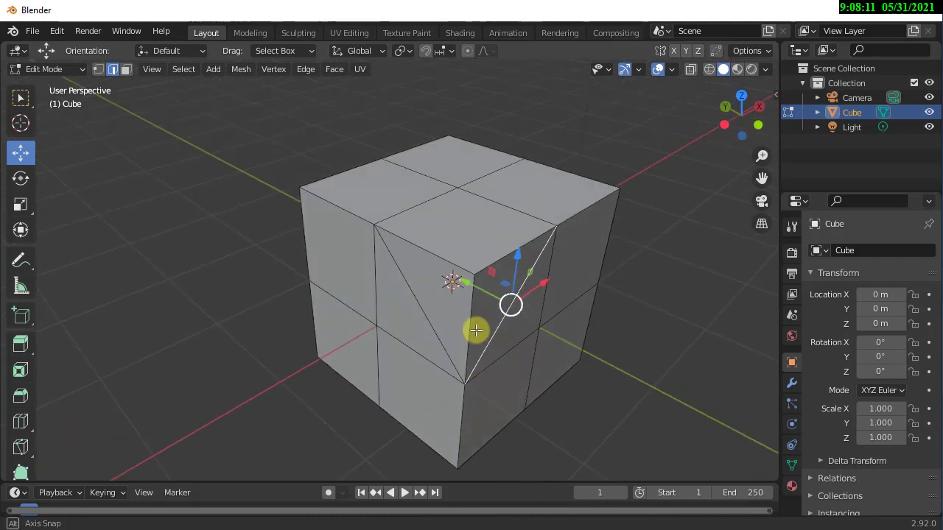
{"action": "left_click", "coordinate": [32, 457]}
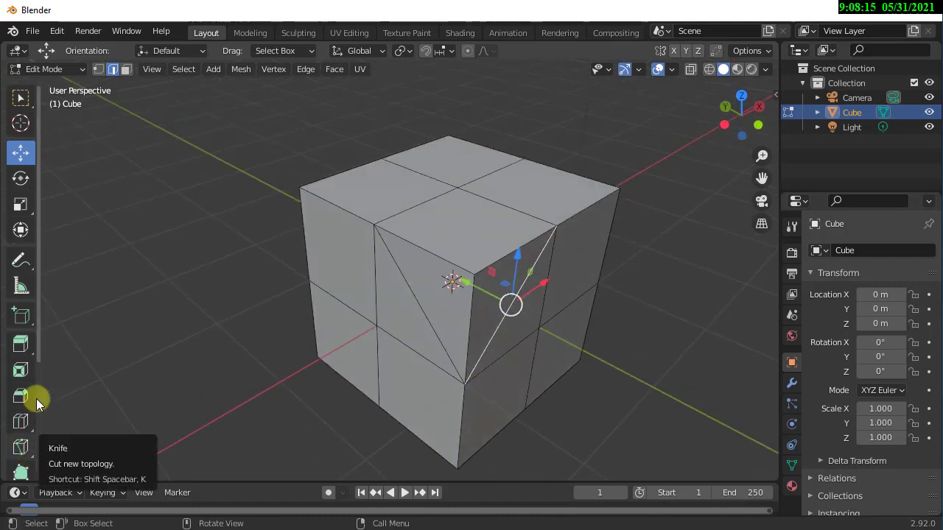
{"action": "left_click_drag", "start_coordinate": [43, 335], "coordinate": [43, 450]}
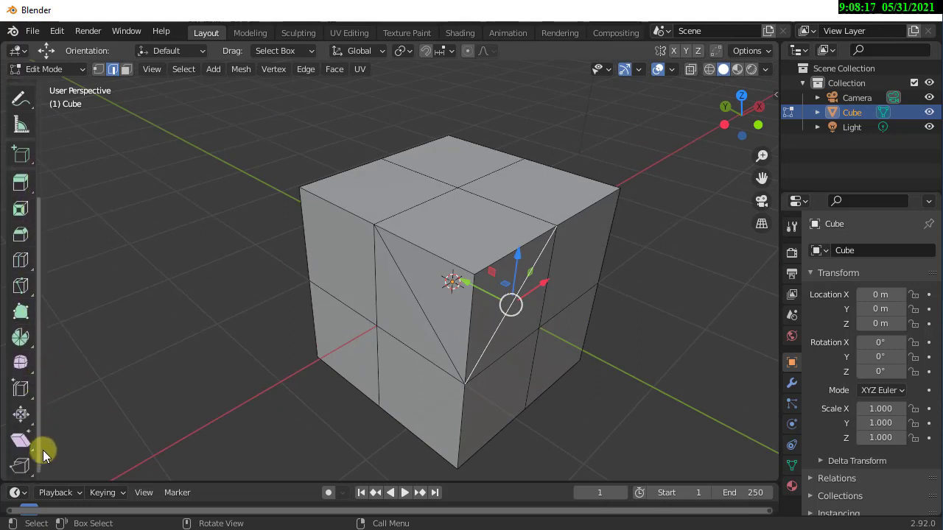
Step: Activate the Smooth tool and, in face select mode, select all of the cube's faces, including those on the hidden sides
{"action": "left_click", "coordinate": [21, 309]}
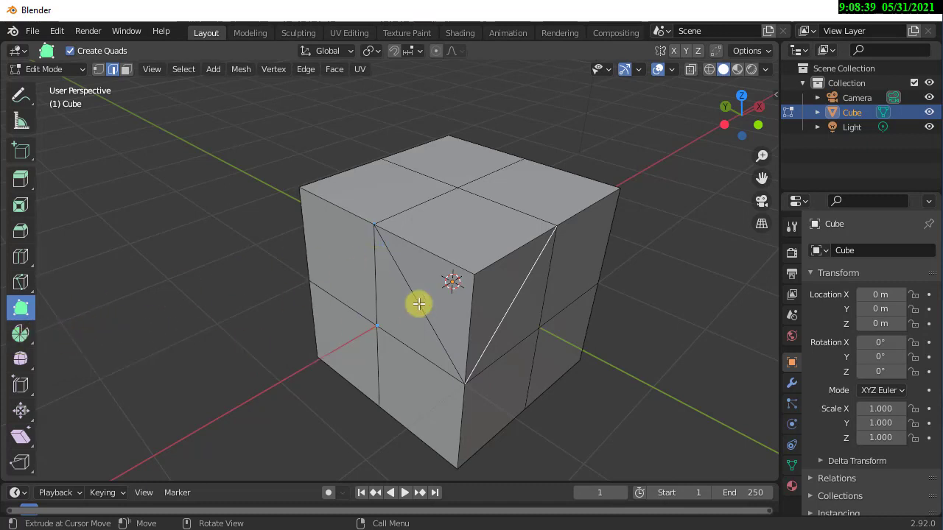
{"action": "left_click", "coordinate": [20, 359]}
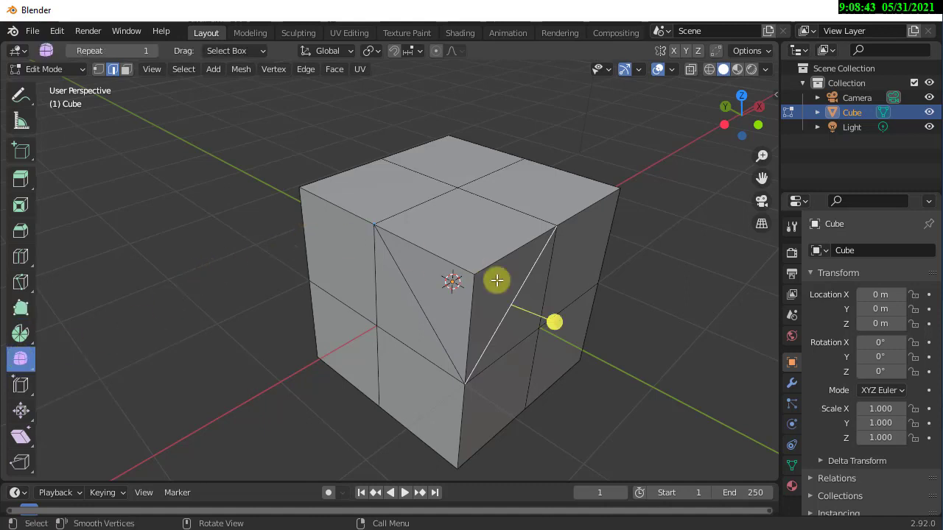
{"action": "left_click", "coordinate": [126, 69]}
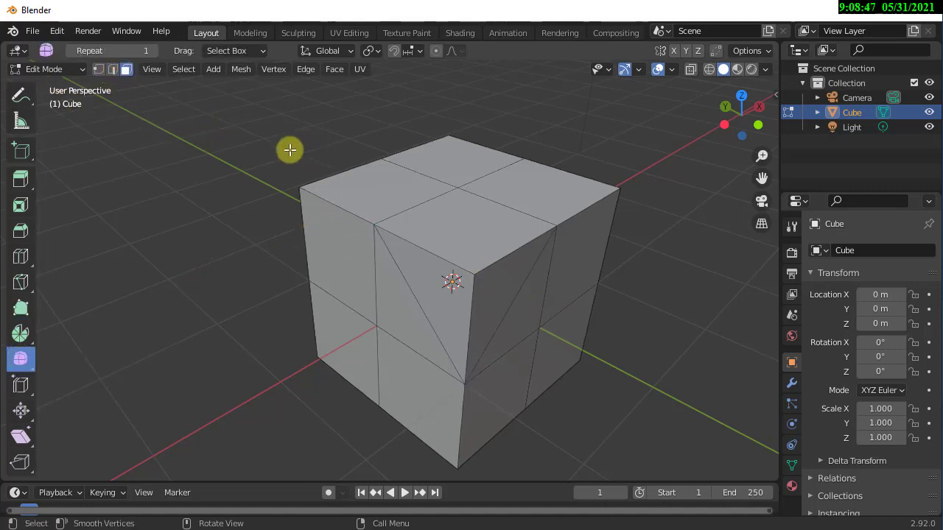
{"action": "left_click_drag", "start_coordinate": [252, 118], "coordinate": [674, 455]}
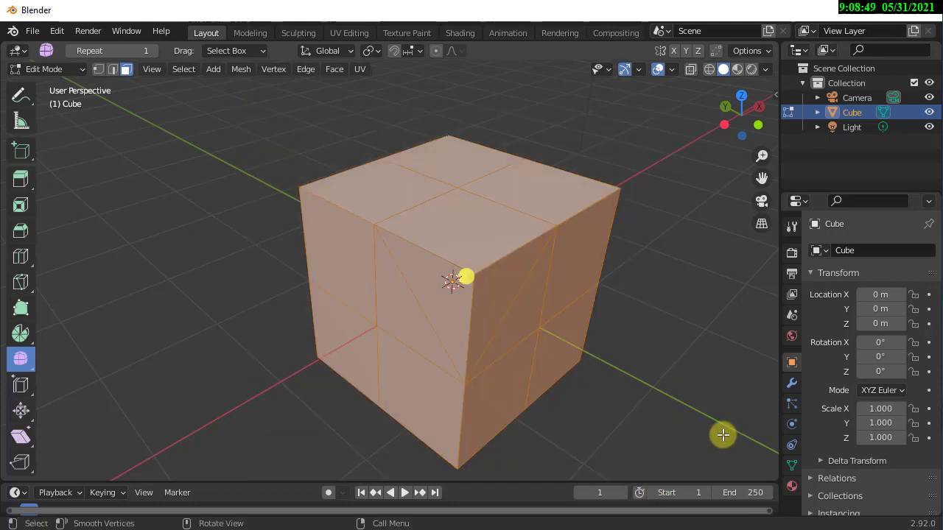
{"action": "middle_click_drag", "start_coordinate": [723, 434], "coordinate": [403, 403]}
{"action": "left_click_drag", "start_coordinate": [167, 110], "coordinate": [560, 409]}
{"action": "middle_click_drag", "start_coordinate": [583, 398], "coordinate": [154, 242]}
{"action": "left_click_drag", "start_coordinate": [133, 252], "coordinate": [442, 433]}
{"action": "middle_click_drag", "start_coordinate": [442, 433], "coordinate": [509, 127]}
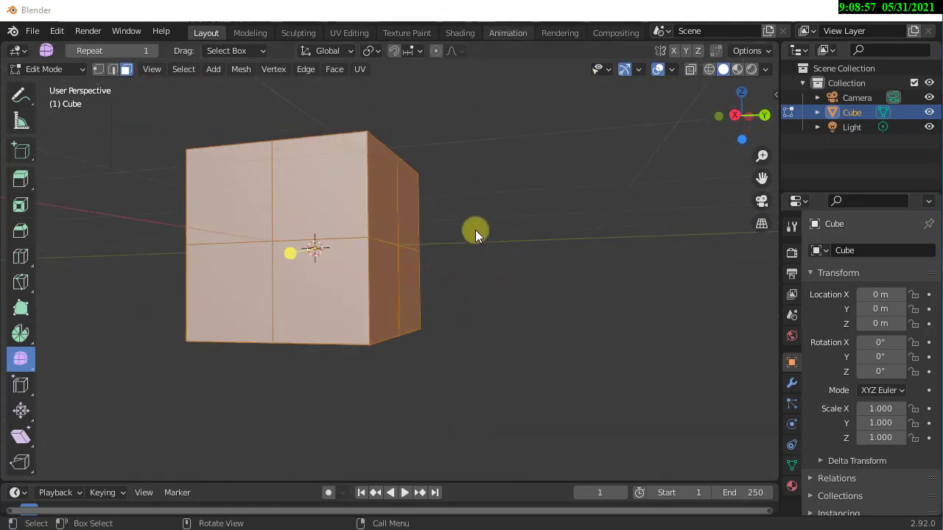
{"action": "middle_click_drag", "start_coordinate": [476, 231], "coordinate": [625, 320]}
{"action": "scroll", "coordinate": [472, 195], "scroll_direction": "up", "scroll_amount": 2}
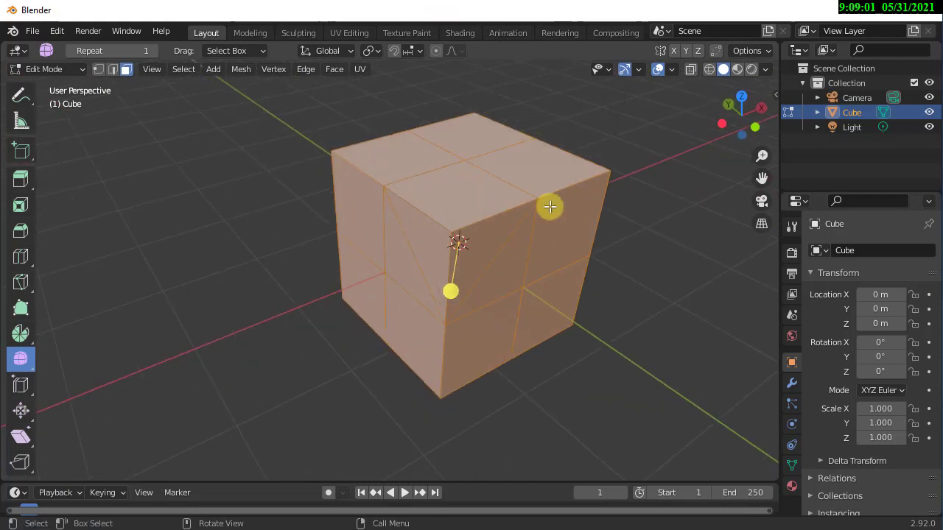
{"action": "left_click", "coordinate": [19, 360]}
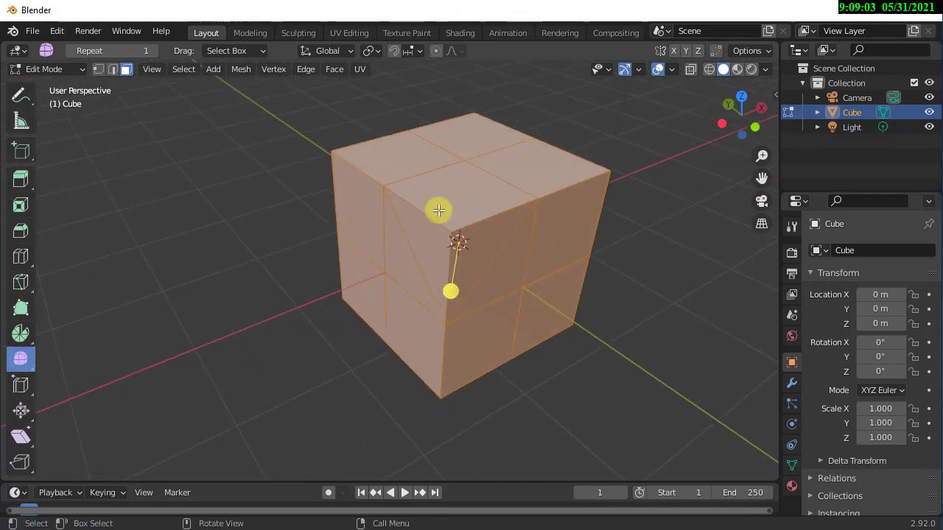
Step: Smooth the whole mesh in repeated passes with smoothing of about 0.397, 0.42, 0.204, -0.057 and -0.004, then deselect and reselect everything
{"action": "left_click_drag", "start_coordinate": [451, 291], "coordinate": [532, 32]}
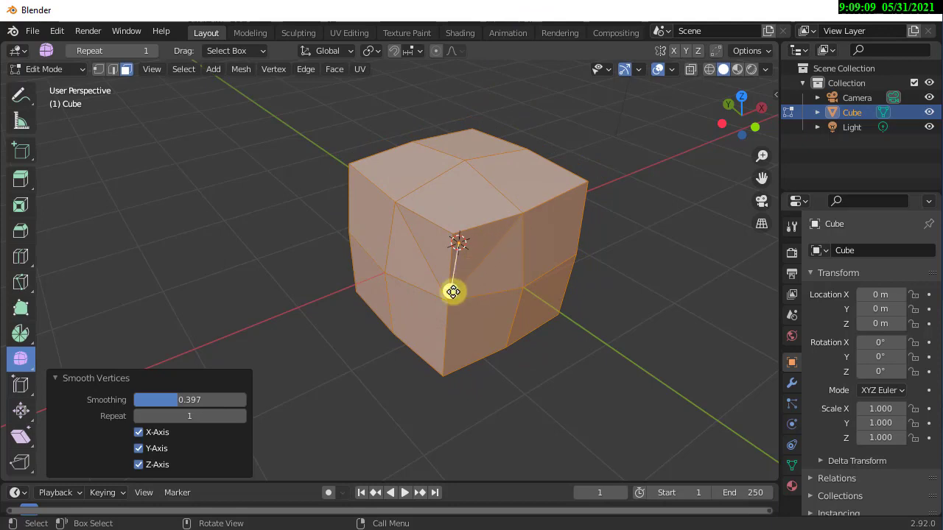
{"action": "left_click_drag", "start_coordinate": [452, 291], "coordinate": [518, 94]}
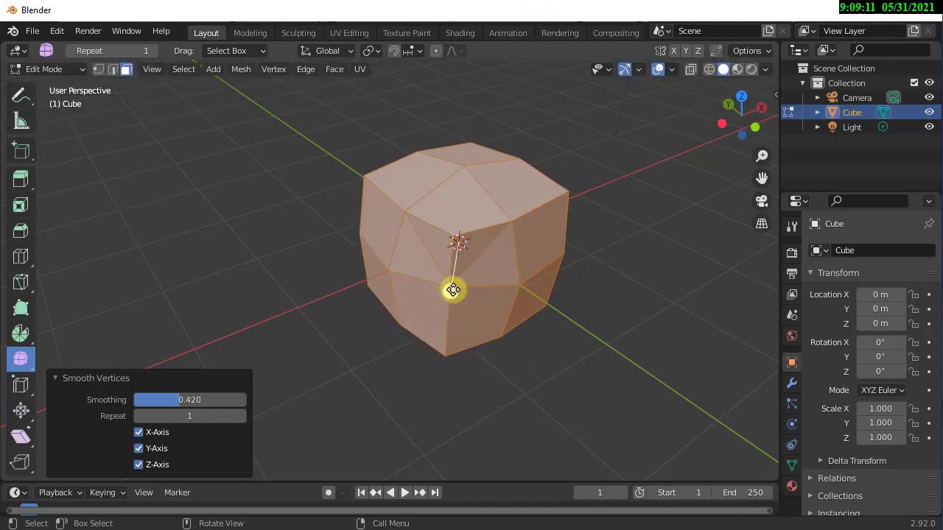
{"action": "left_click_drag", "start_coordinate": [452, 290], "coordinate": [463, 387]}
{"action": "middle_click_drag", "start_coordinate": [463, 387], "coordinate": [292, 419]}
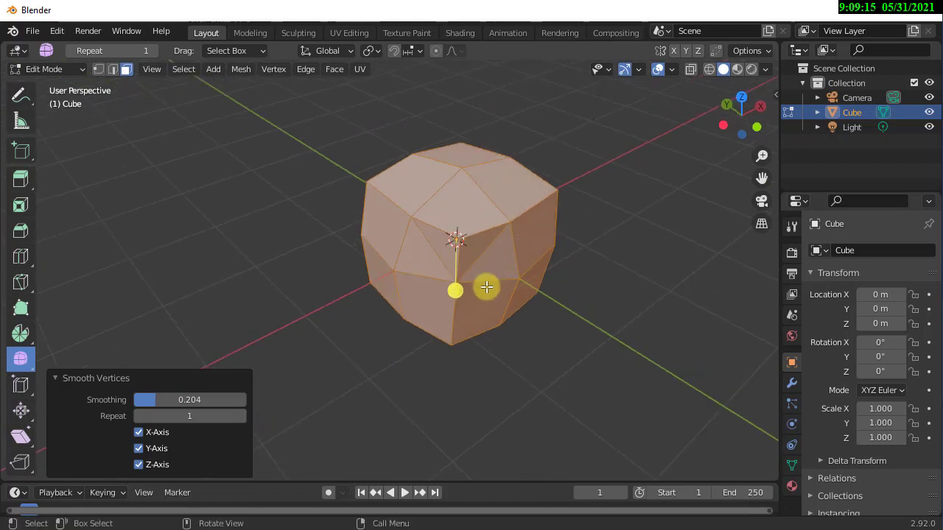
{"action": "left_click_drag", "start_coordinate": [458, 294], "coordinate": [448, 443]}
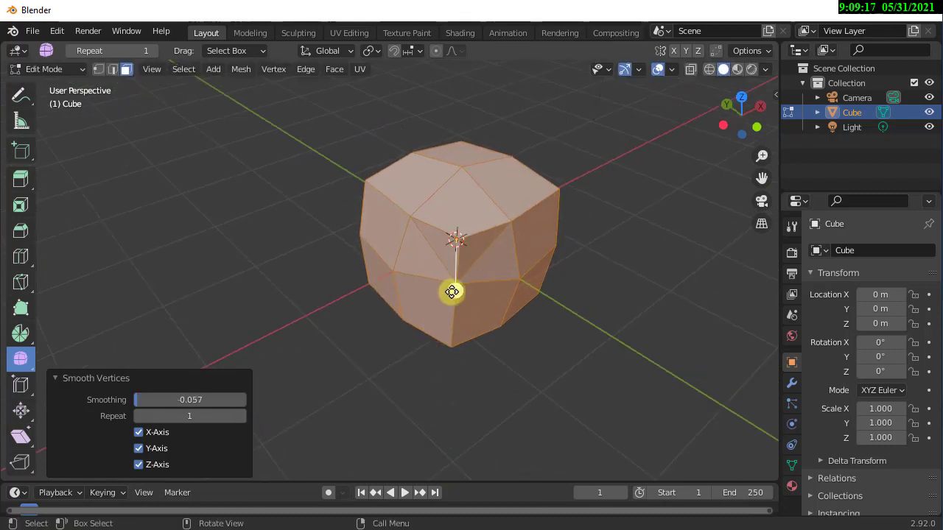
{"action": "left_click_drag", "start_coordinate": [452, 291], "coordinate": [444, 394]}
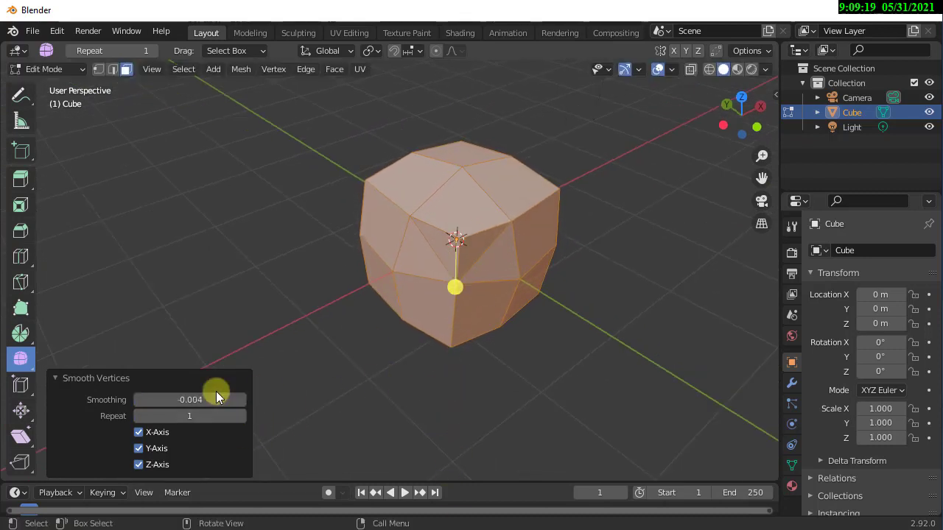
{"action": "key", "text": "alt+a"}
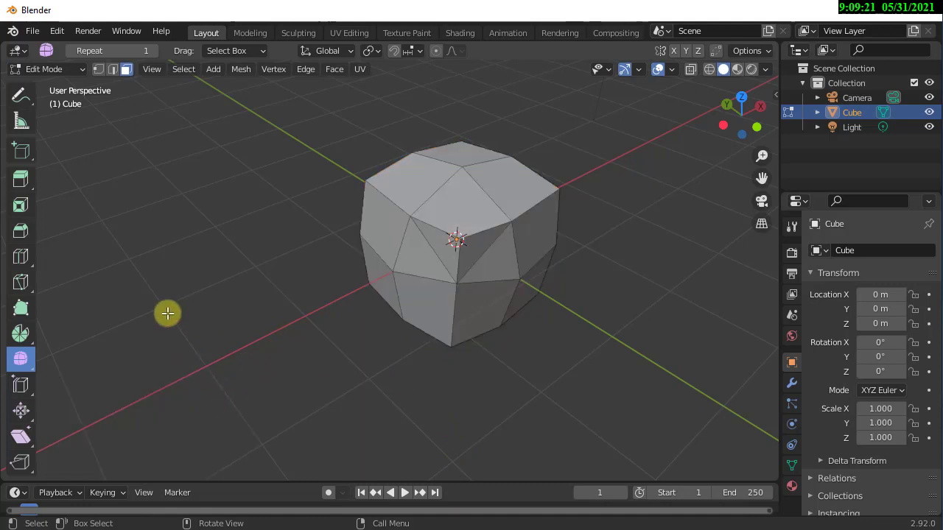
{"action": "key", "text": "a"}
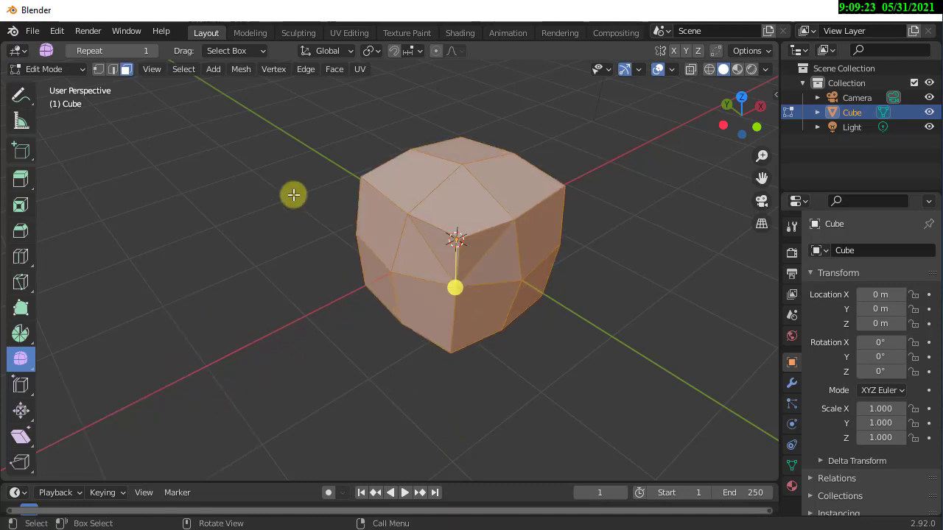
Step: Return to Object Mode and replace the smoothed cube with a new mesh cube
{"action": "key", "text": "Tab"}
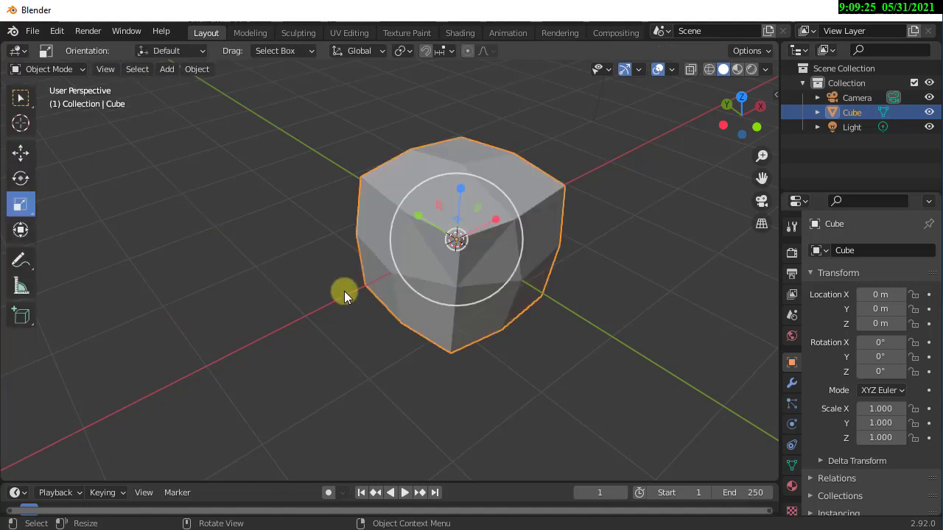
{"action": "key", "text": "Delete"}
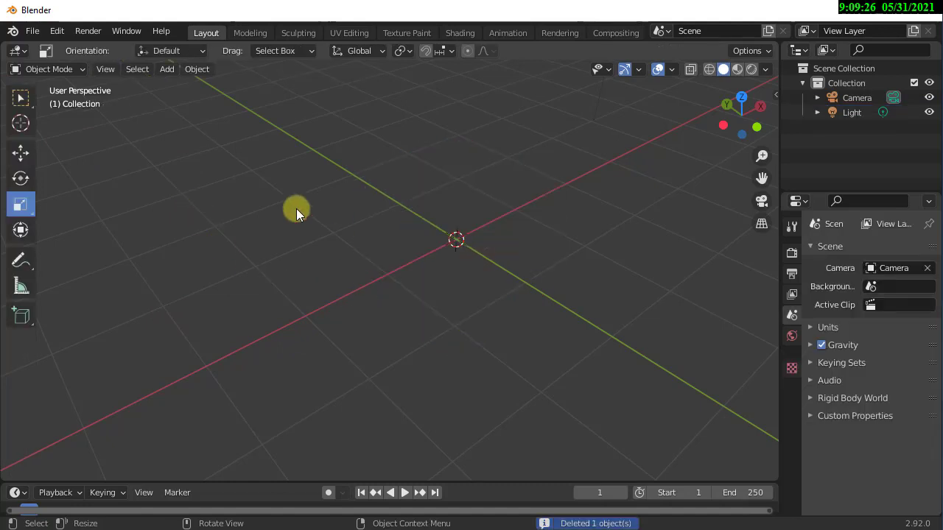
{"action": "left_click", "coordinate": [167, 68]}
{"action": "mouse_move", "coordinate": [211, 86]}
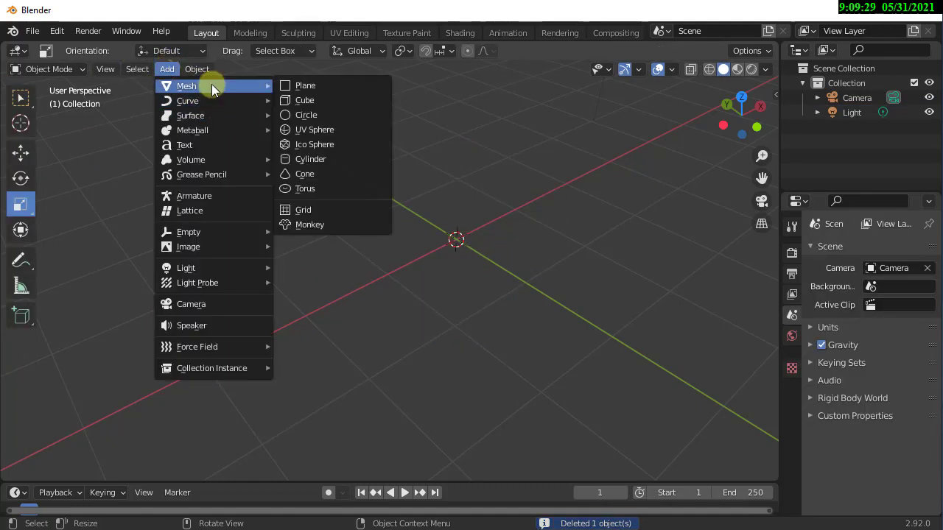
{"action": "left_click", "coordinate": [309, 100]}
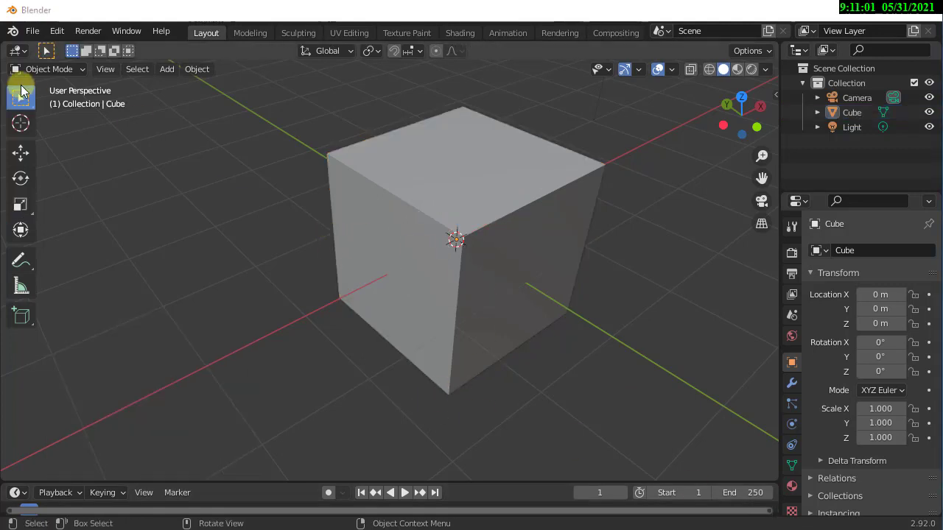
Step: Enter Edit Mode on the new cube and select all its faces in face select mode
{"action": "left_click", "coordinate": [363, 176]}
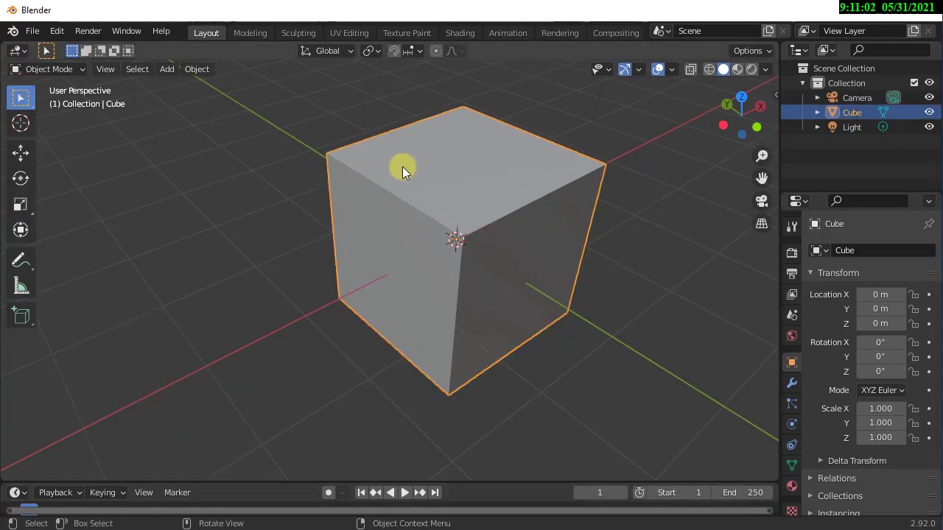
{"action": "left_click", "coordinate": [73, 68]}
{"action": "left_click", "coordinate": [64, 99]}
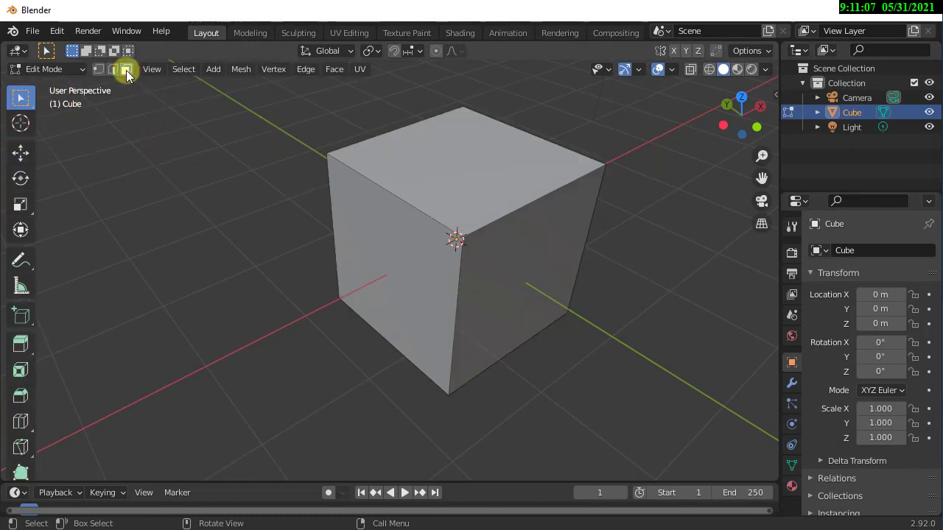
{"action": "left_click_drag", "start_coordinate": [278, 95], "coordinate": [690, 418]}
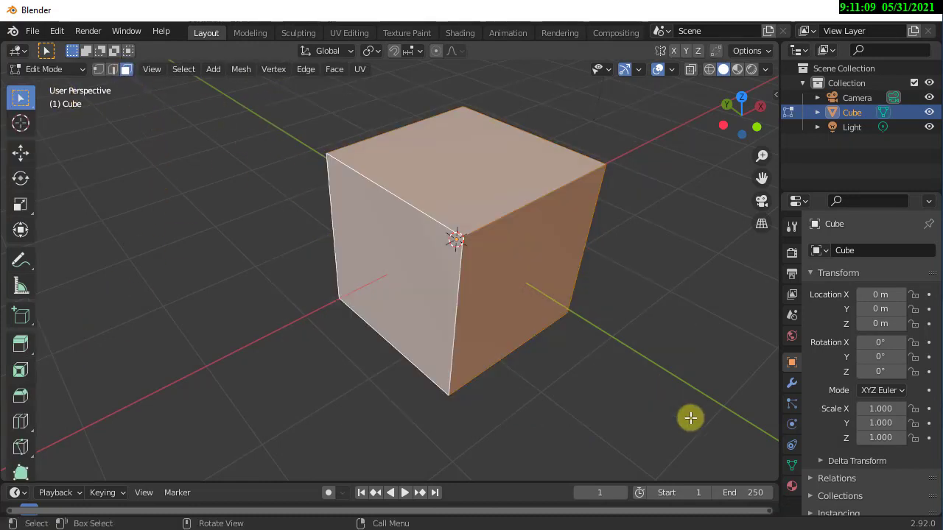
{"action": "middle_click_drag", "start_coordinate": [707, 427], "coordinate": [618, 390]}
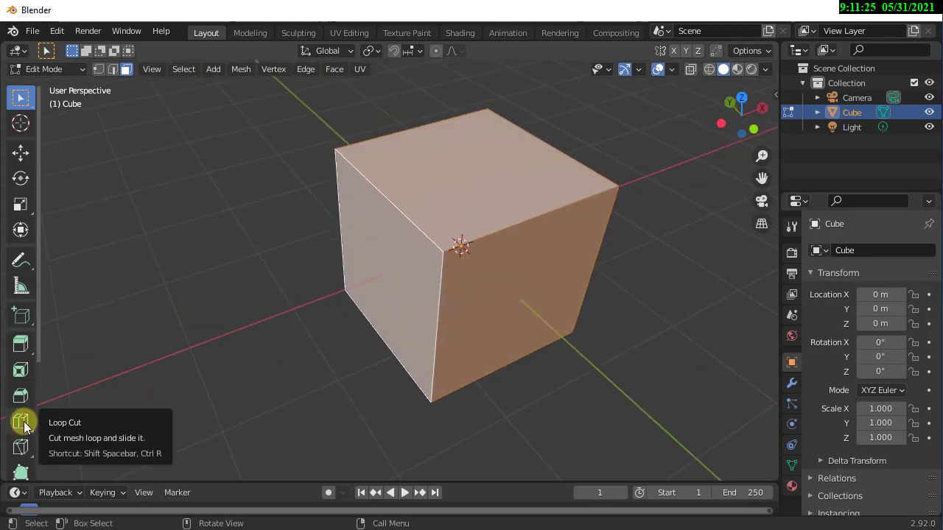
Step: Subdivide the selected faces, trying two cuts and setting the number of cuts back to 1
{"action": "right_click", "coordinate": [452, 183]}
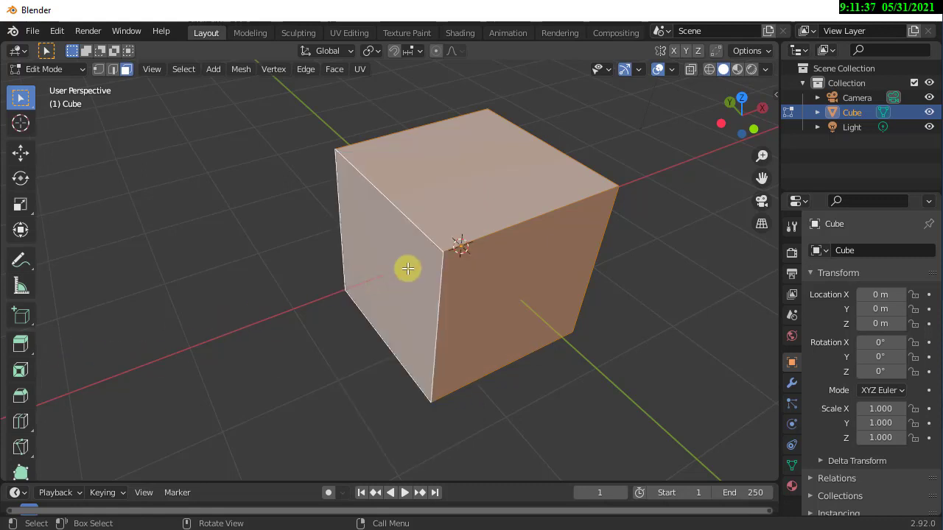
{"action": "right_click", "coordinate": [502, 196]}
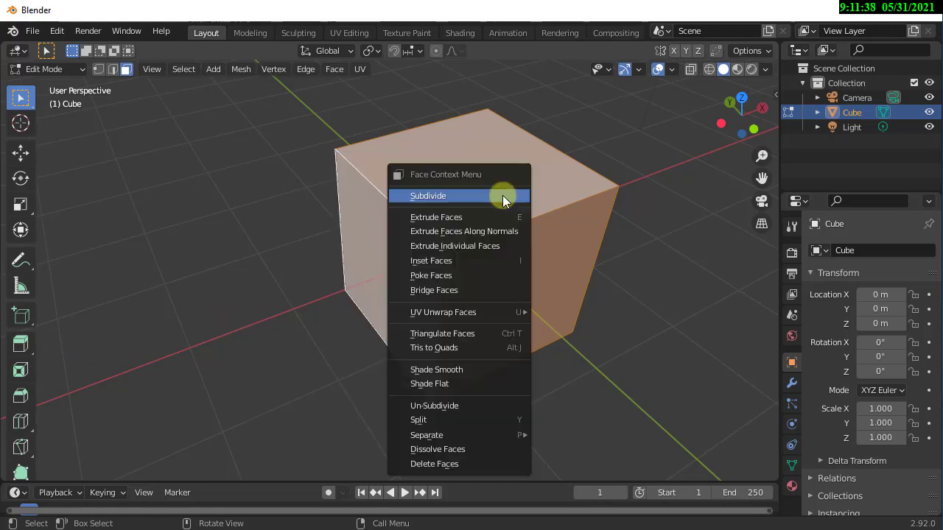
{"action": "left_click", "coordinate": [450, 196]}
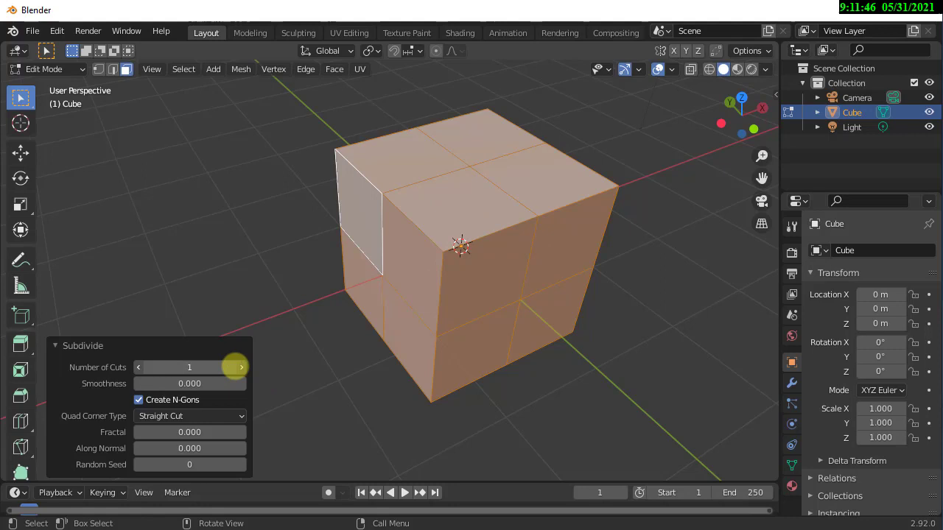
{"action": "left_click", "coordinate": [239, 367]}
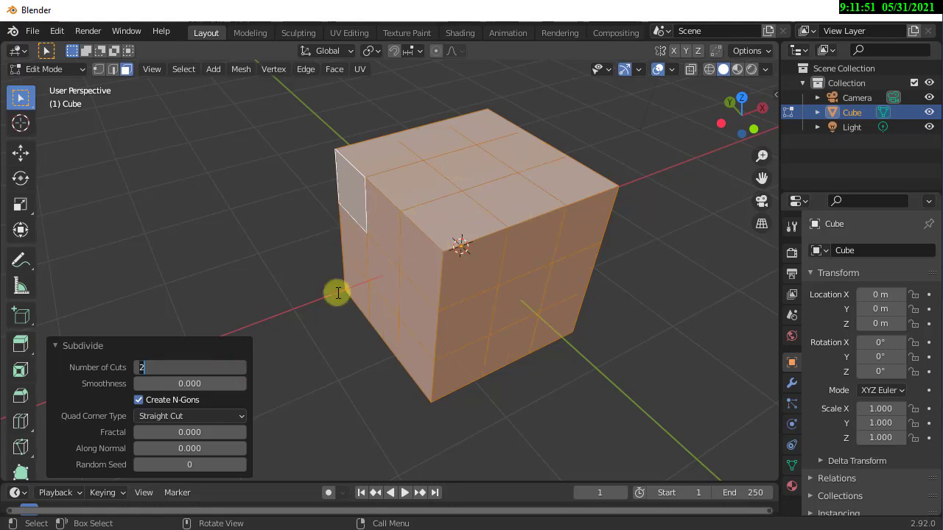
{"action": "left_click_drag", "start_coordinate": [159, 367], "coordinate": [104, 362]}
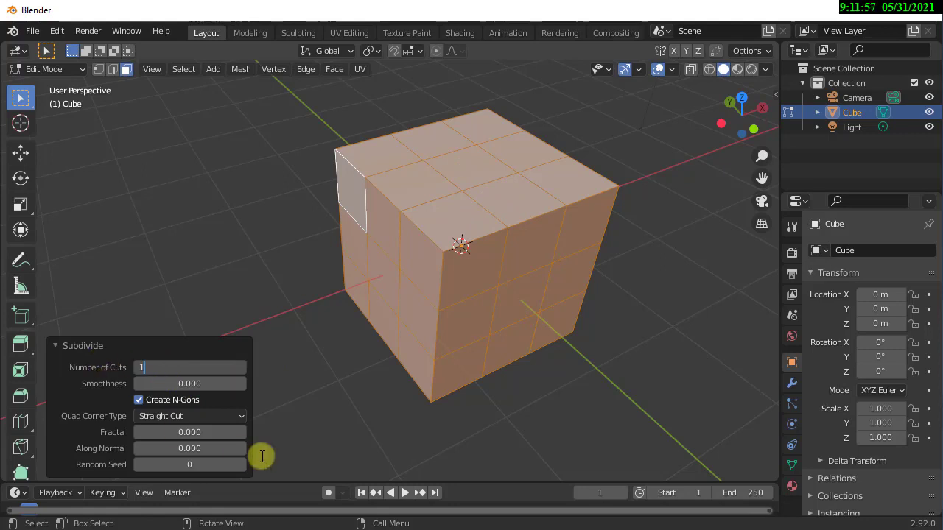
{"action": "key", "text": "Return"}
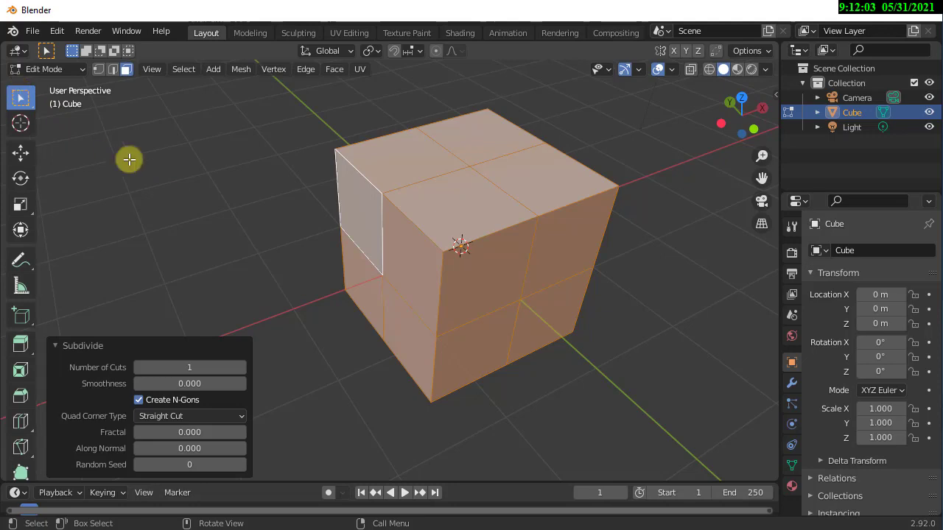
Step: Deselect all faces of the subdivided cube and switch to vertex select mode
{"action": "left_click", "coordinate": [311, 237]}
{"action": "middle_click_drag", "start_coordinate": [310, 237], "coordinate": [484, 301]}
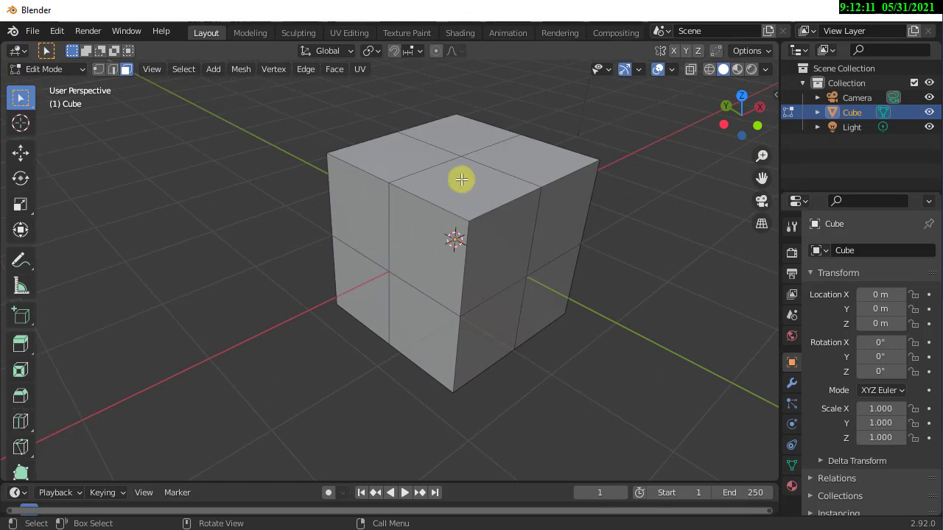
{"action": "middle_click_drag", "start_coordinate": [520, 237], "coordinate": [505, 246]}
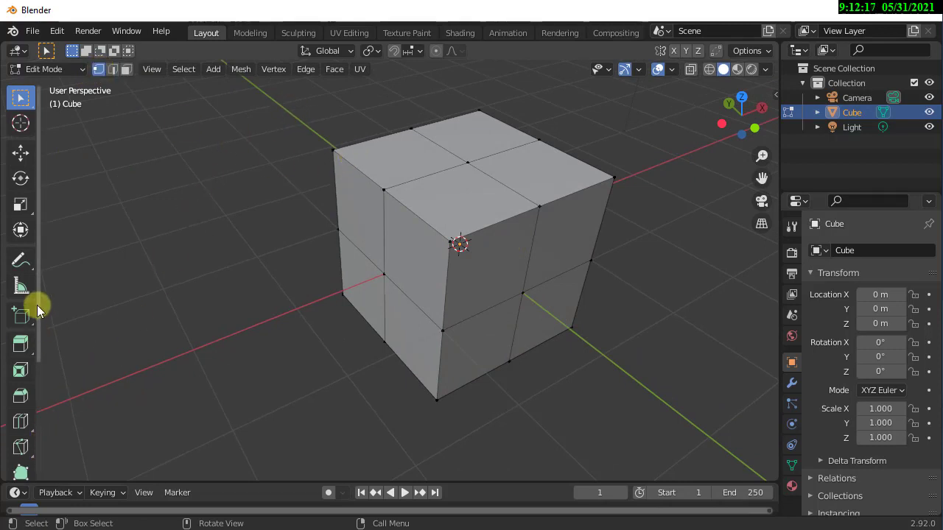
Step: Activate the Smooth tool and select all of the cube's vertices, including those on the hidden sides
{"action": "scroll", "coordinate": [35, 305], "scroll_direction": "down", "scroll_amount": 5}
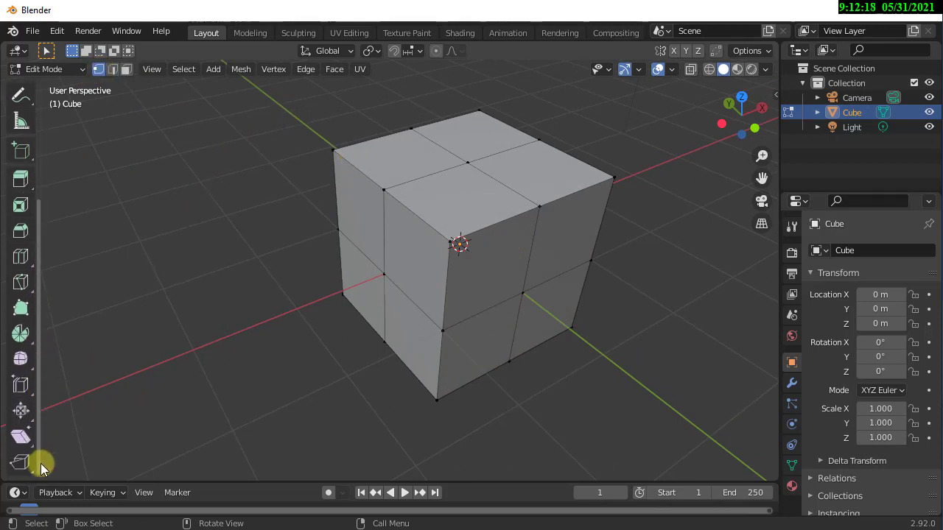
{"action": "left_click", "coordinate": [25, 355]}
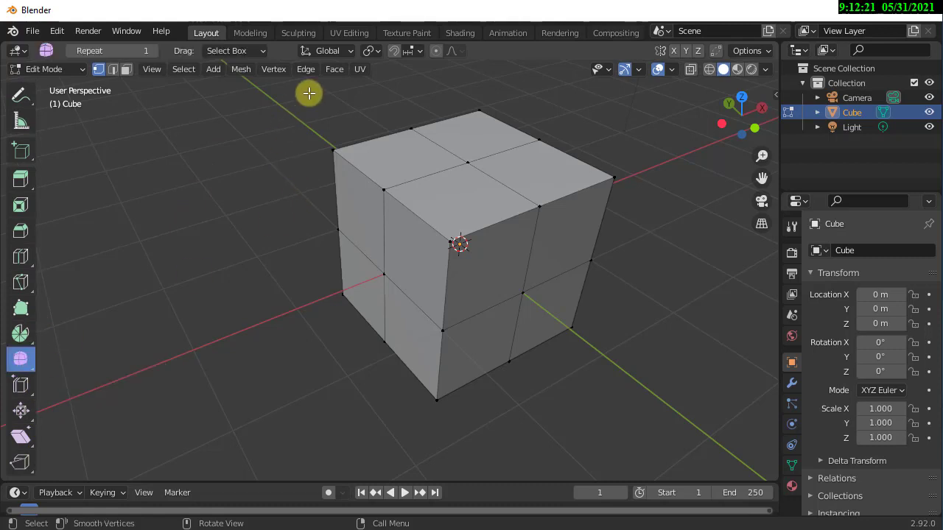
{"action": "left_click_drag", "start_coordinate": [308, 93], "coordinate": [672, 430]}
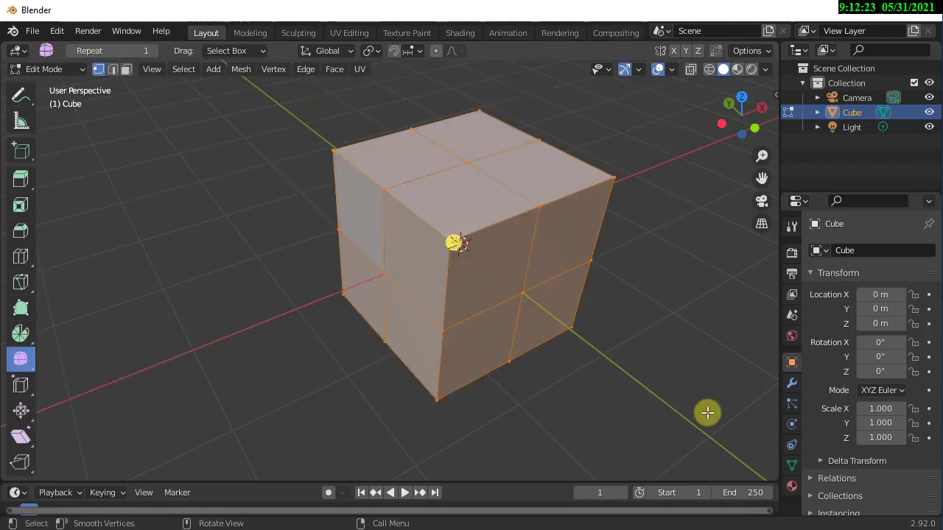
{"action": "middle_click_drag", "start_coordinate": [707, 412], "coordinate": [343, 291]}
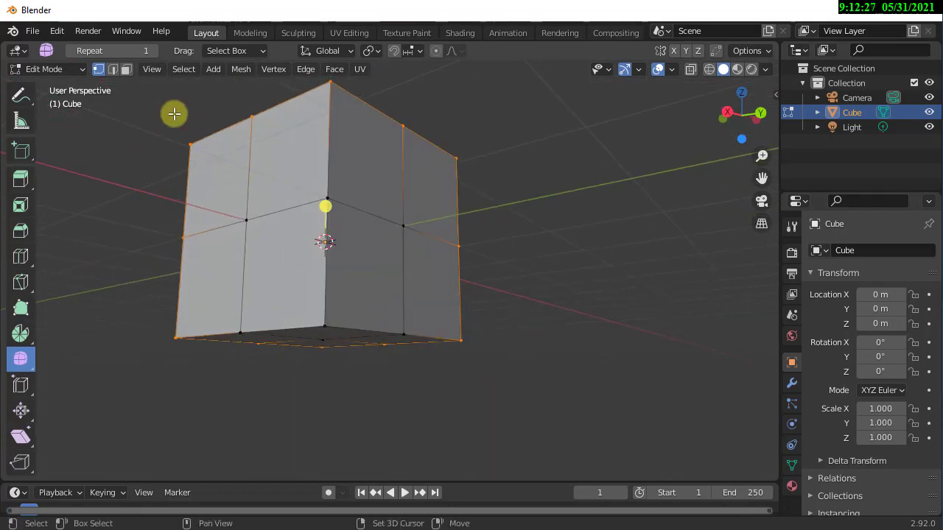
{"action": "left_click_drag", "start_coordinate": [160, 90], "coordinate": [528, 387]}
{"action": "middle_click_drag", "start_coordinate": [528, 388], "coordinate": [686, 451]}
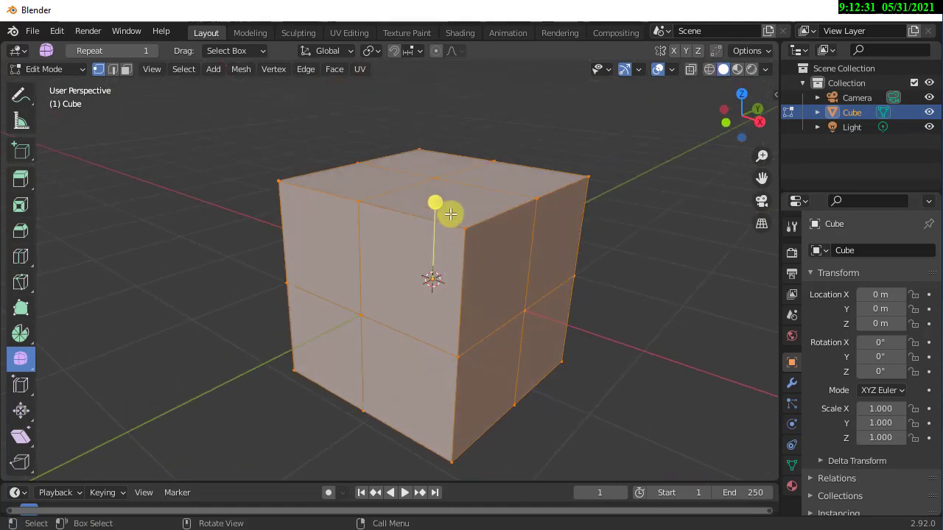
Step: Smooth all the selected cube vertices in repeated passes, setting the last pass to a smoothing of 0.030 and 6 repeats
{"action": "left_click_drag", "start_coordinate": [435, 177], "coordinate": [464, 95]}
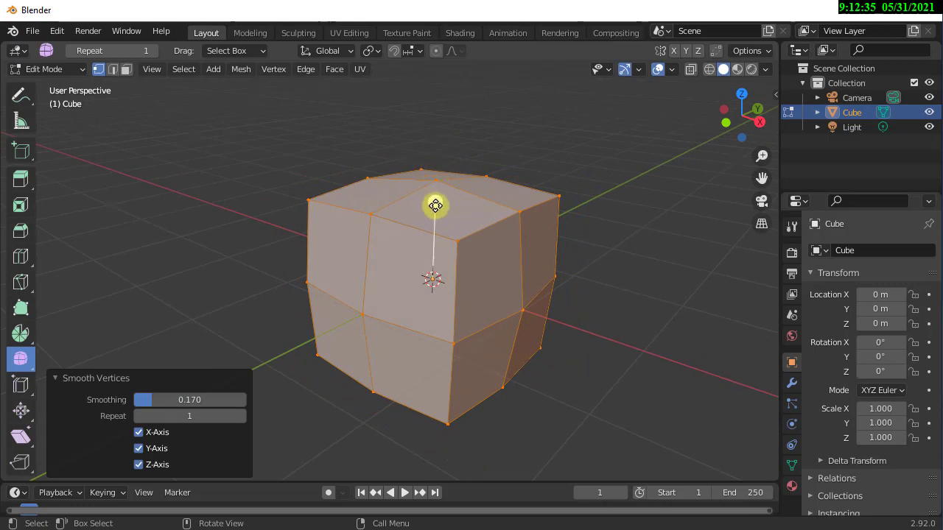
{"action": "left_click_drag", "start_coordinate": [435, 206], "coordinate": [456, 68]}
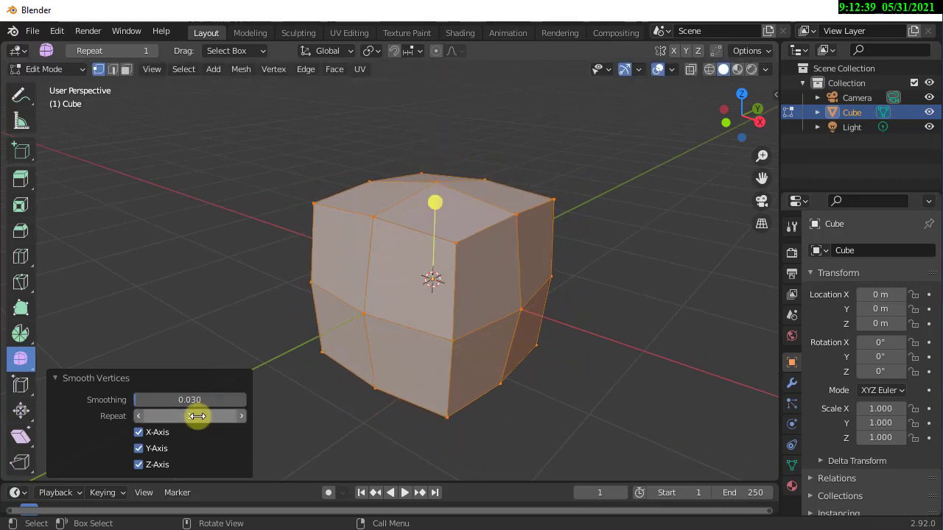
{"action": "left_click", "coordinate": [242, 416]}
{"action": "left_click", "coordinate": [242, 415]}
{"action": "left_click", "coordinate": [243, 415]}
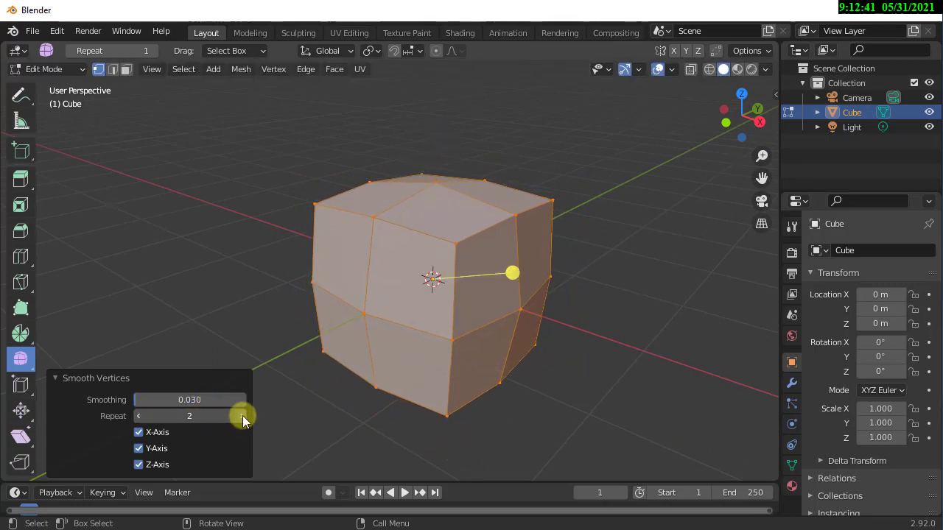
{"action": "left_click", "coordinate": [242, 415]}
{"action": "left_click", "coordinate": [243, 416]}
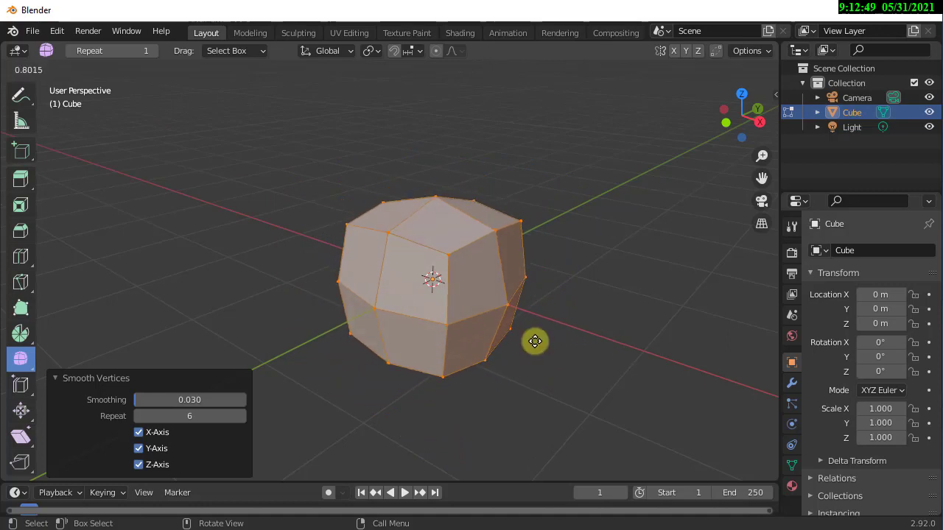
Step: Smooth the vertices with a factor of 0.994, apply a reverse smoothing of -1.569, and deselect everything
{"action": "left_click", "coordinate": [569, 358]}
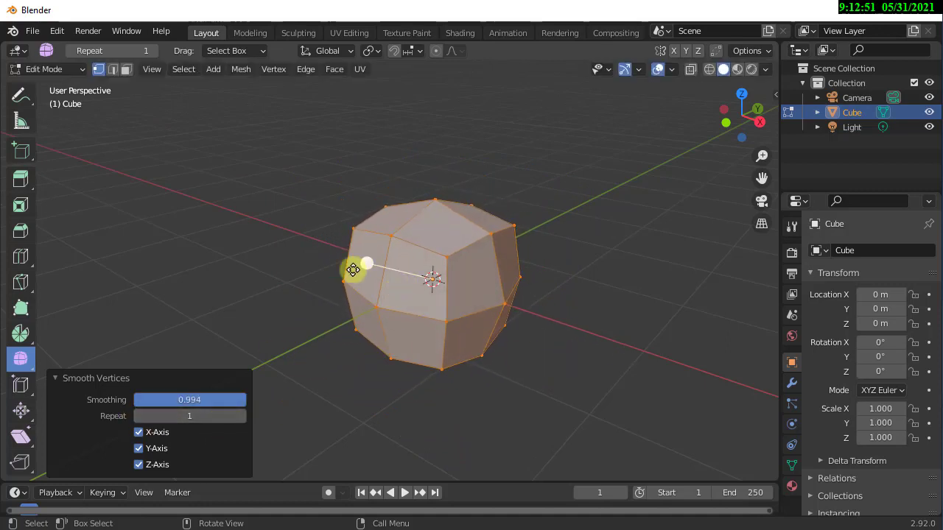
{"action": "left_click_drag", "start_coordinate": [364, 263], "coordinate": [236, 222]}
{"action": "left_click_drag", "start_coordinate": [366, 263], "coordinate": [419, 235]}
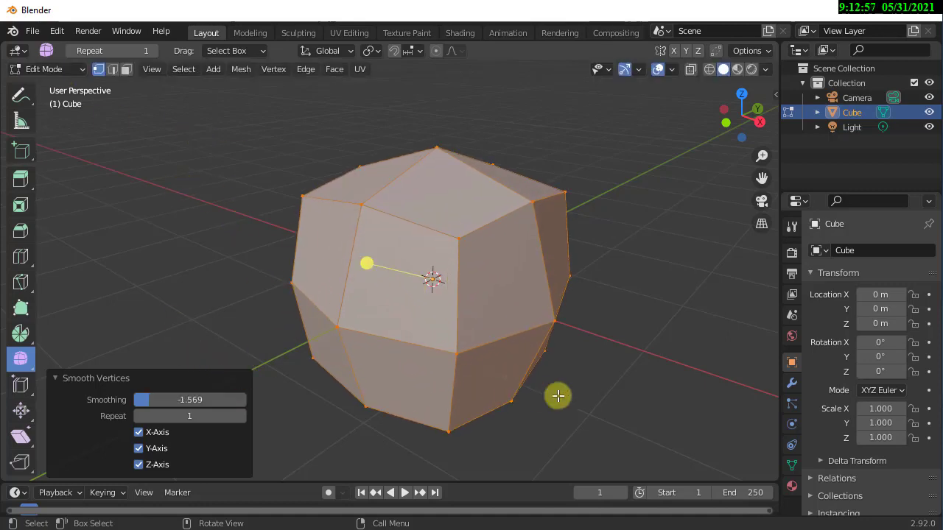
{"action": "middle_click_drag", "start_coordinate": [558, 395], "coordinate": [539, 434]}
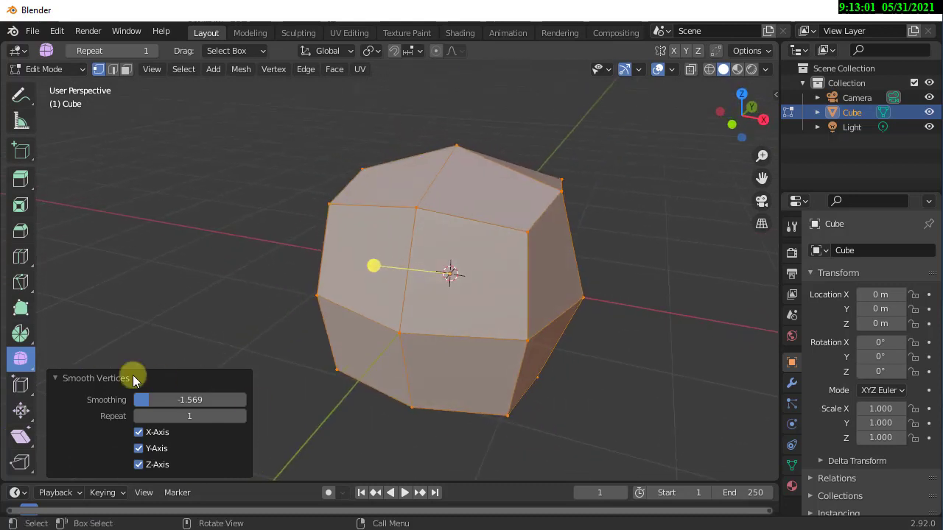
{"action": "left_click", "coordinate": [35, 367]}
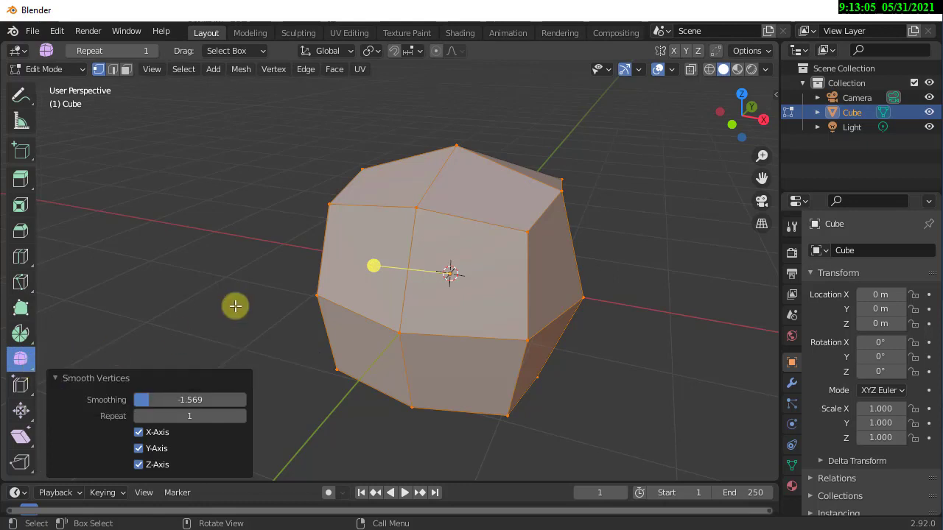
{"action": "left_click", "coordinate": [257, 289]}
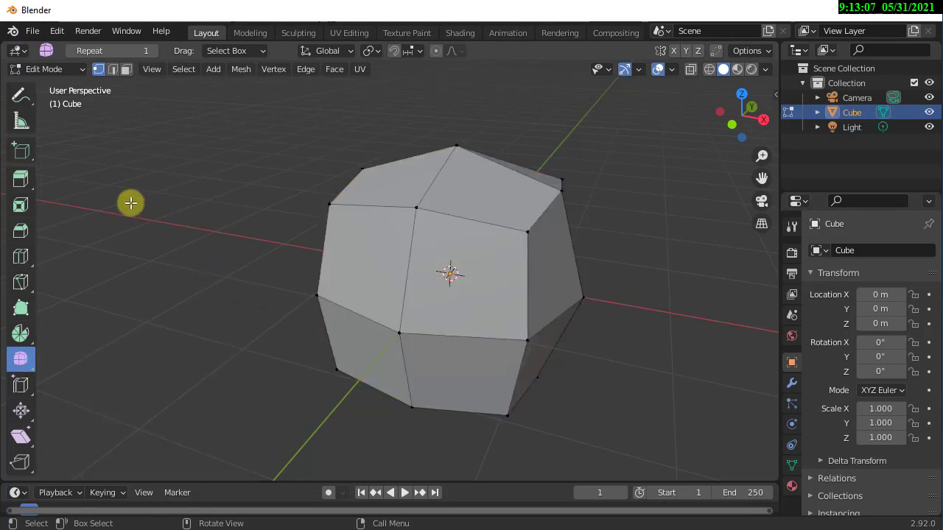
Step: Undo the deselection and all the smoothing passes on the cube
{"action": "key", "text": "ctrl+z"}
{"action": "key", "text": "ctrl+z"}
{"action": "key", "text": "ctrl+z"}
{"action": "key", "text": "ctrl+z"}
{"action": "key", "text": "ctrl+z"}
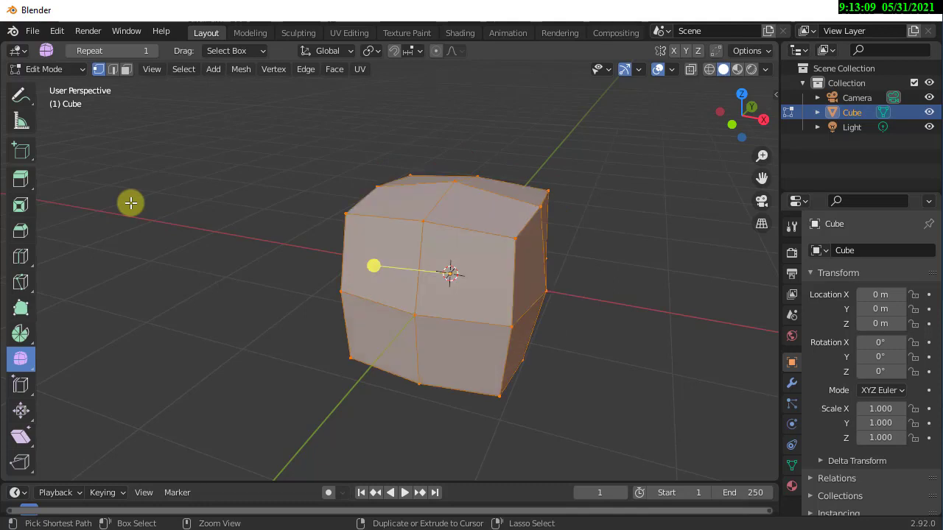
{"action": "key", "text": "ctrl+z"}
{"action": "key", "text": "ctrl+z"}
{"action": "key", "text": "ctrl+z"}
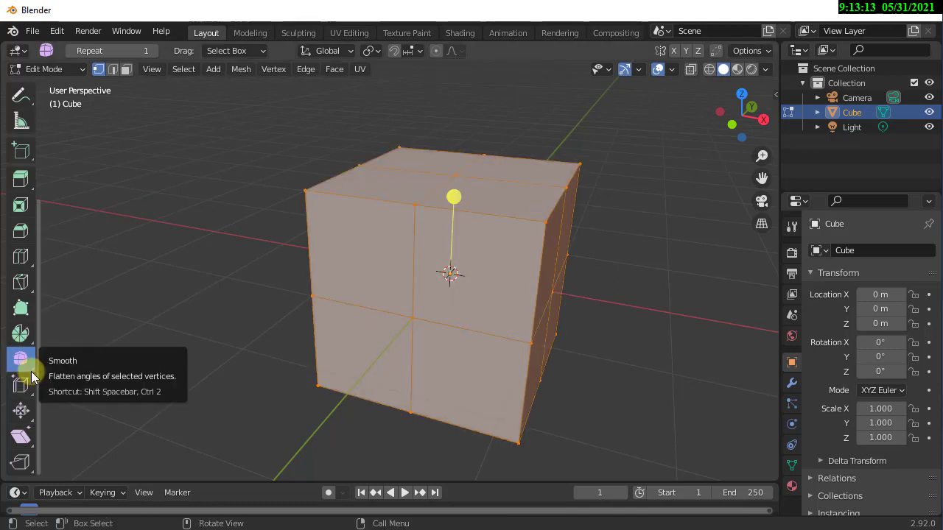
Step: Switch from Smooth to the Randomize tool and randomize the selected vertices by an amount of 0.378 m
{"action": "left_click", "coordinate": [32, 372]}
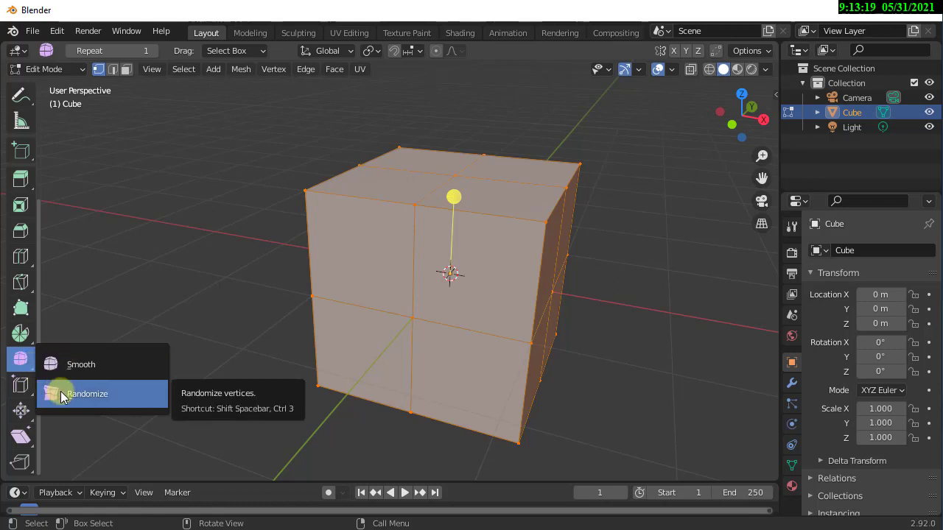
{"action": "left_click", "coordinate": [62, 396]}
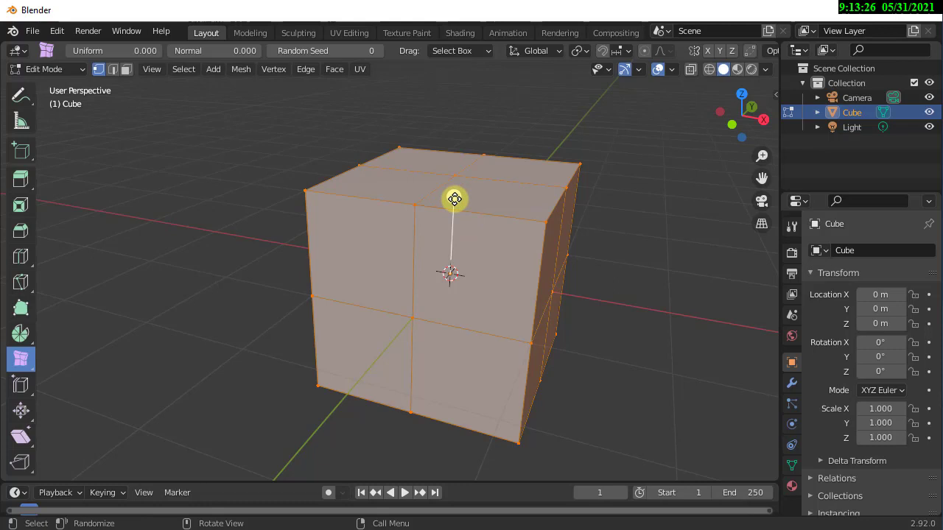
{"action": "left_click_drag", "start_coordinate": [455, 199], "coordinate": [458, 251]}
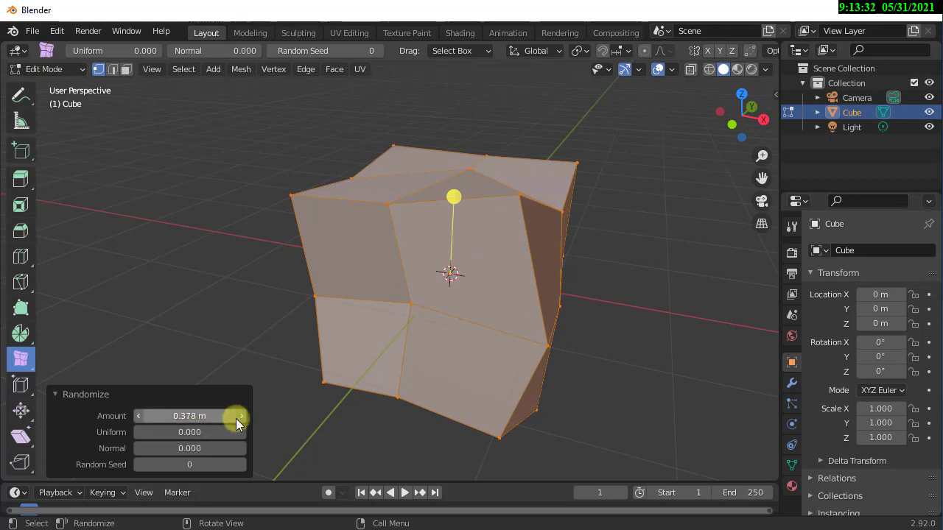
Step: Set the Randomize amount to 0.138 m and the random seed to 18
{"action": "left_click_drag", "start_coordinate": [236, 419], "coordinate": [214, 426]}
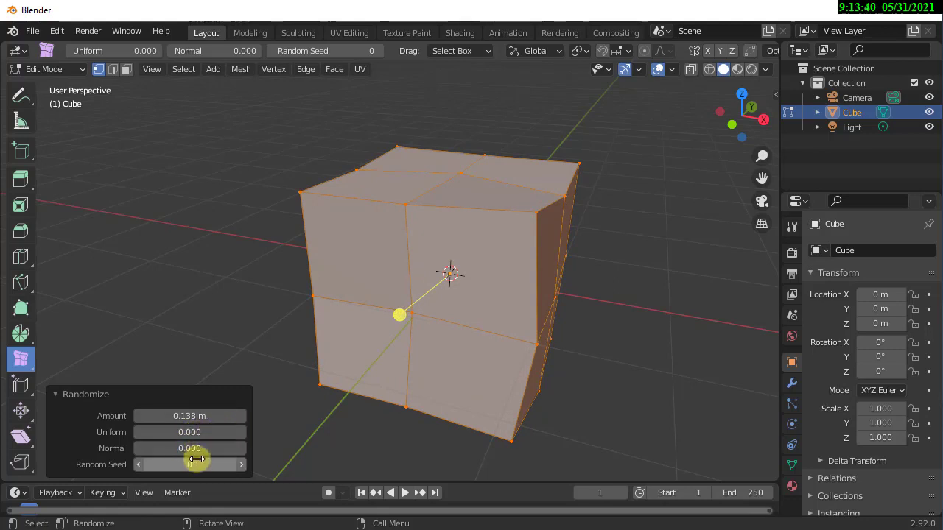
{"action": "left_click_drag", "start_coordinate": [201, 464], "coordinate": [210, 467]}
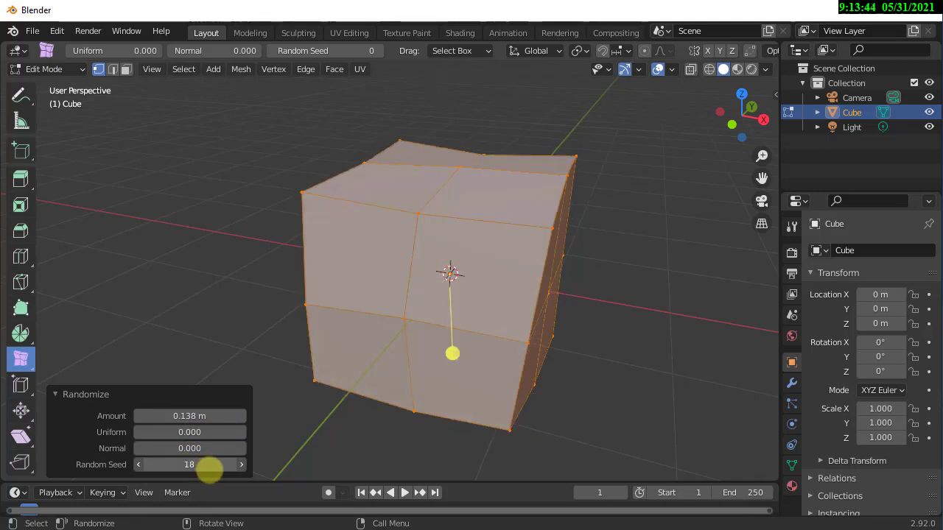
{"action": "middle_click_drag", "start_coordinate": [535, 334], "coordinate": [546, 398]}
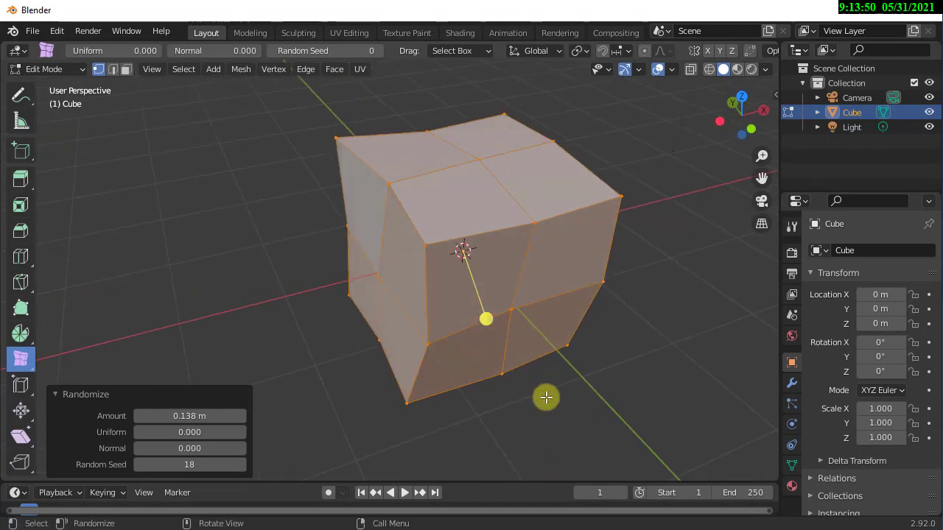
Step: Open the Uniform value of the Randomize operation for editing
{"action": "left_click", "coordinate": [215, 431]}
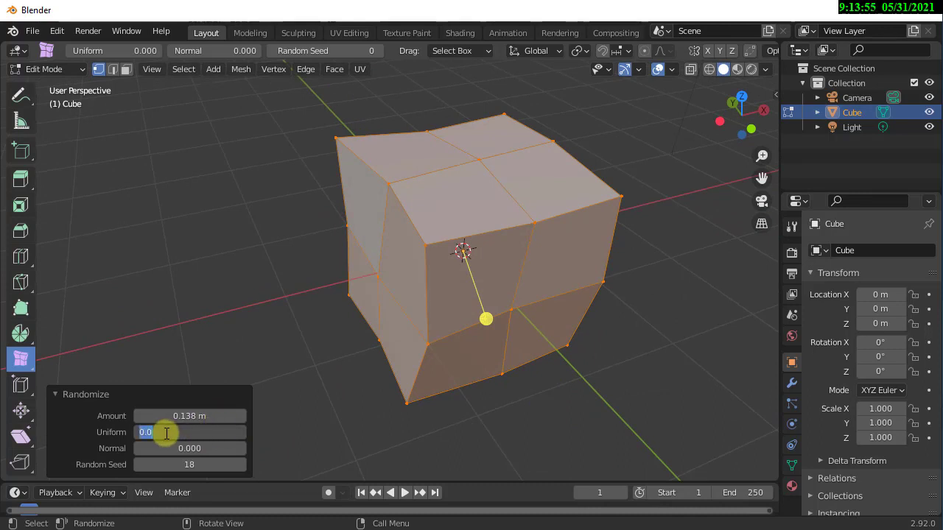
{"action": "left_click", "coordinate": [205, 430]}
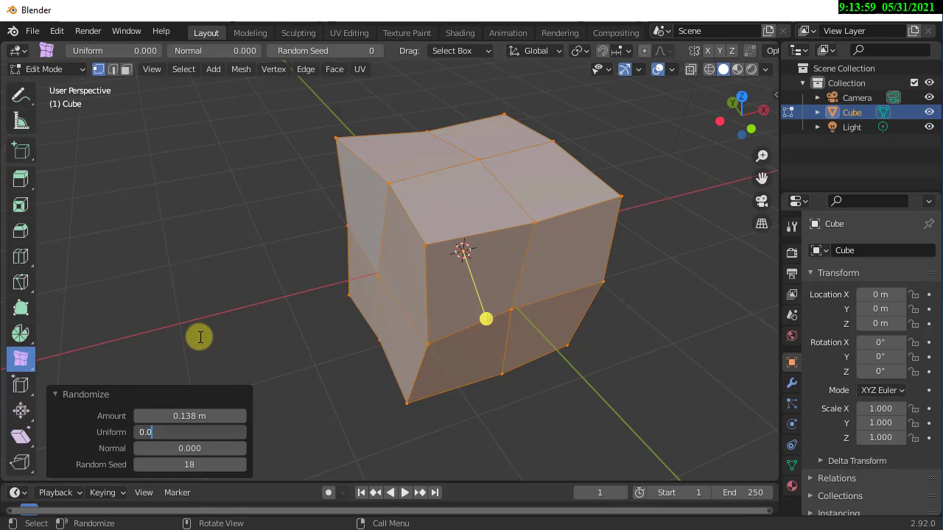
{"action": "key", "text": "Return"}
{"action": "middle_click_drag", "start_coordinate": [442, 309], "coordinate": [134, 195]}
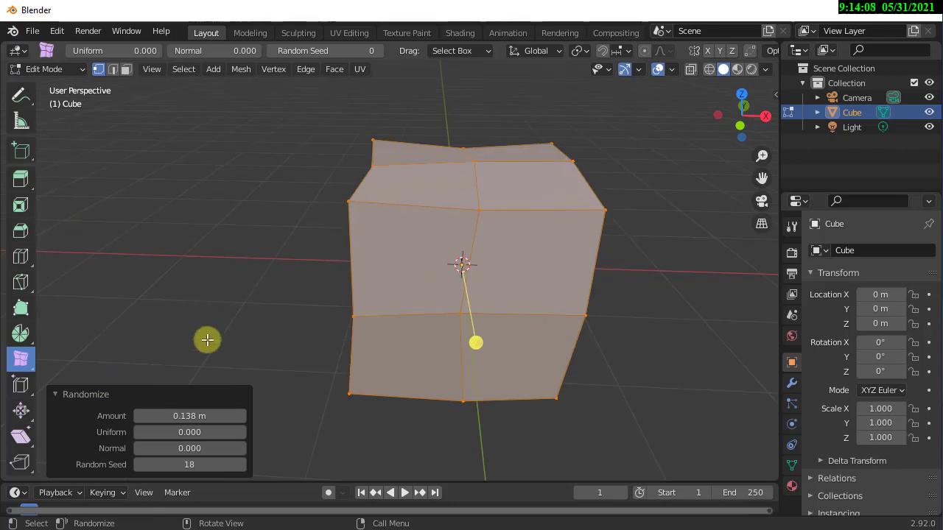
Step: Deselect the vertices, then undo the deselection and the randomization of the cube
{"action": "left_click", "coordinate": [209, 250]}
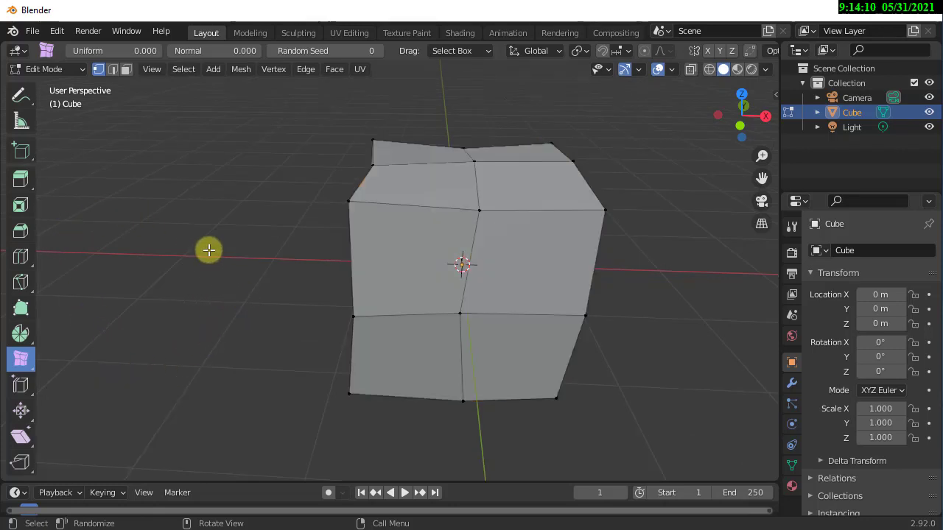
{"action": "key", "text": "ctrl+z"}
{"action": "key", "text": "ctrl+z"}
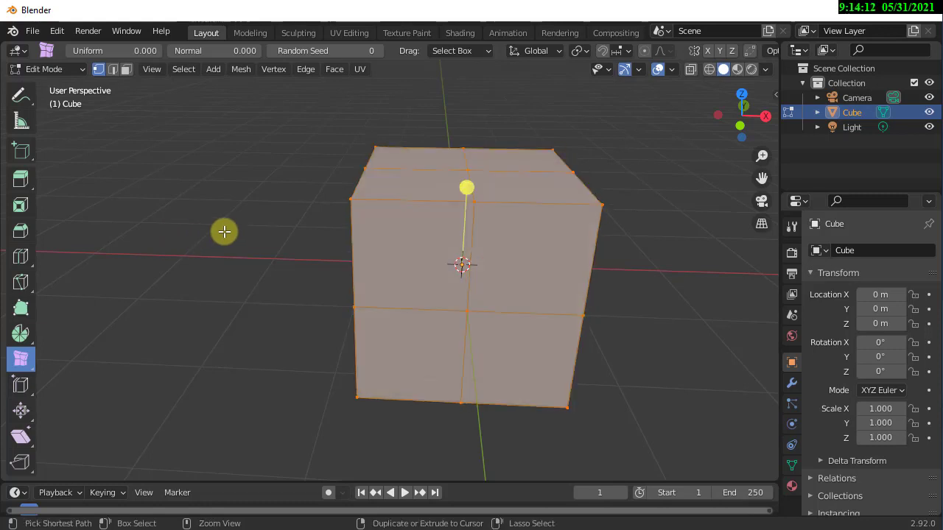
Step: Activate the Edge Slide tool, switch to edge select mode and deselect all edges
{"action": "left_click", "coordinate": [22, 387]}
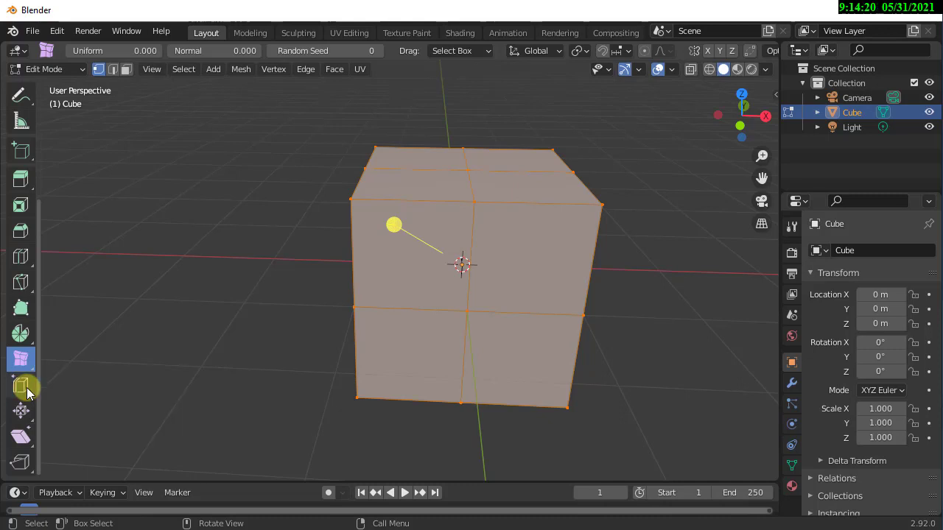
{"action": "left_click", "coordinate": [113, 69]}
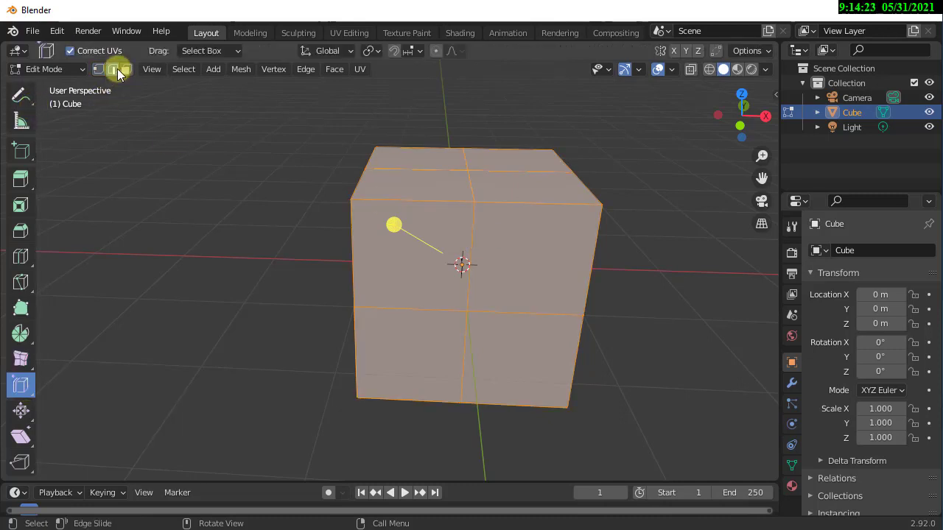
{"action": "left_click", "coordinate": [236, 169]}
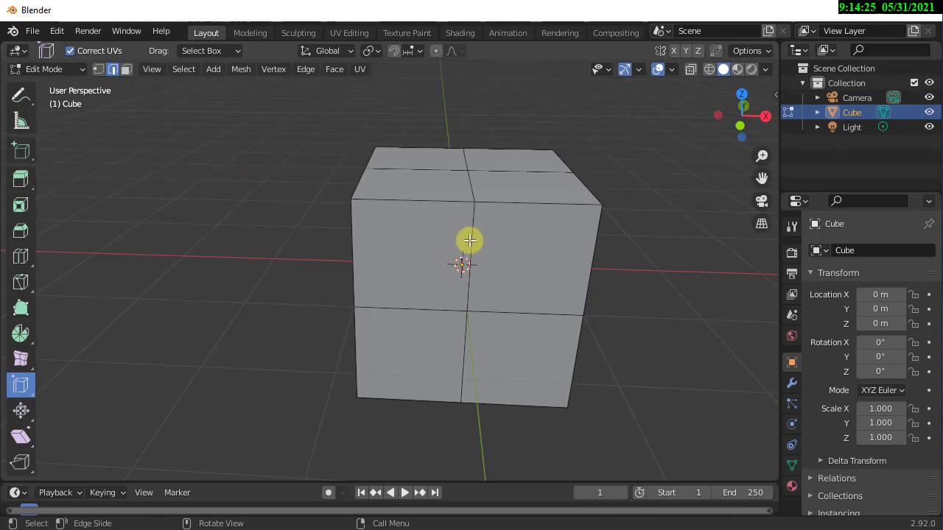
{"action": "middle_click_drag", "start_coordinate": [470, 240], "coordinate": [473, 307]}
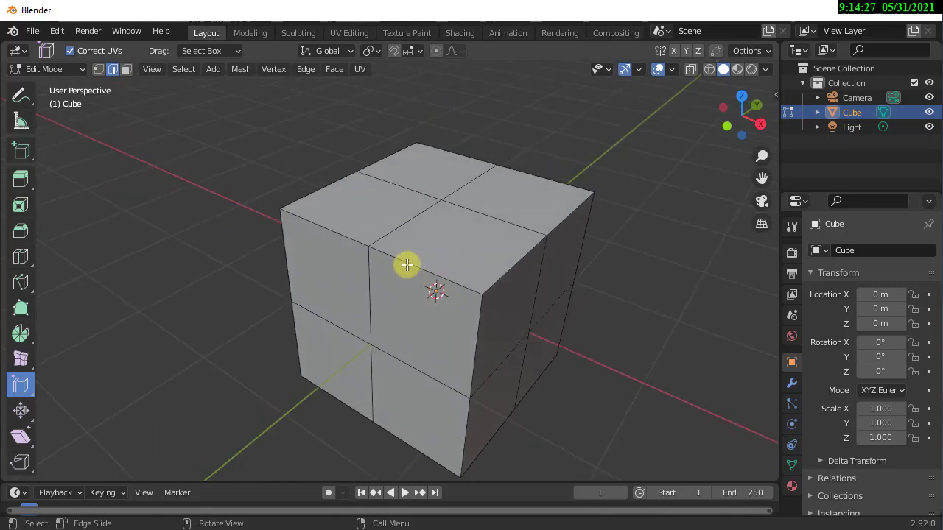
Step: Select the middle edge loop running along Y over the top and slide it toward the +X side with a factor of -0.789
{"action": "left_click", "coordinate": [403, 227]}
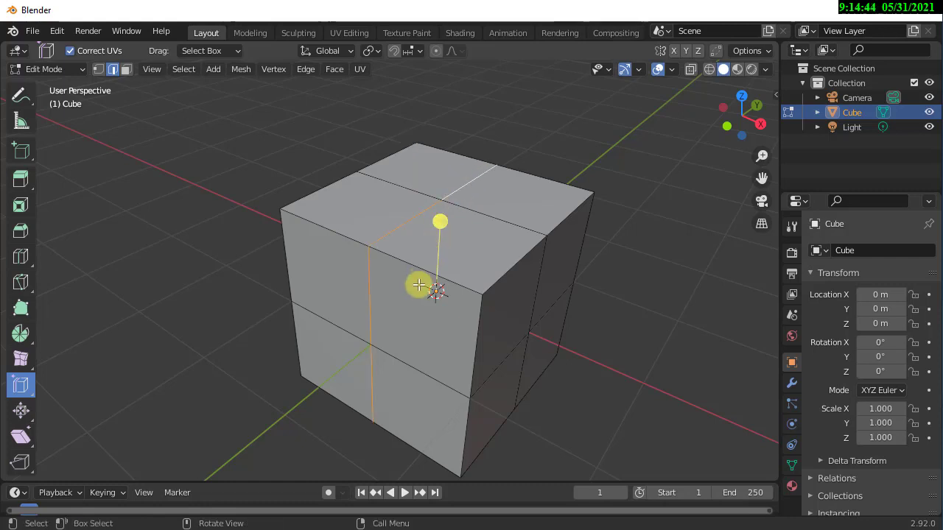
{"action": "key", "text": "g"}
{"action": "key", "text": "g"}
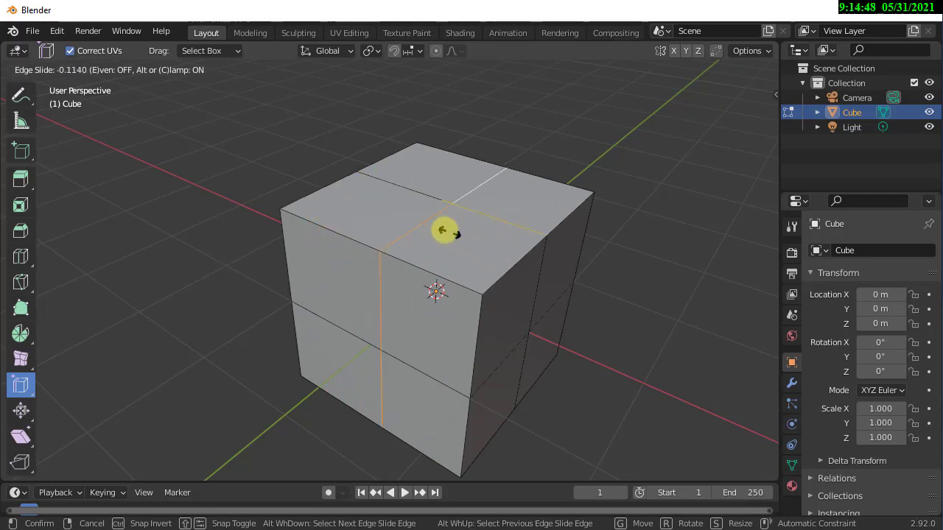
{"action": "left_click", "coordinate": [512, 259]}
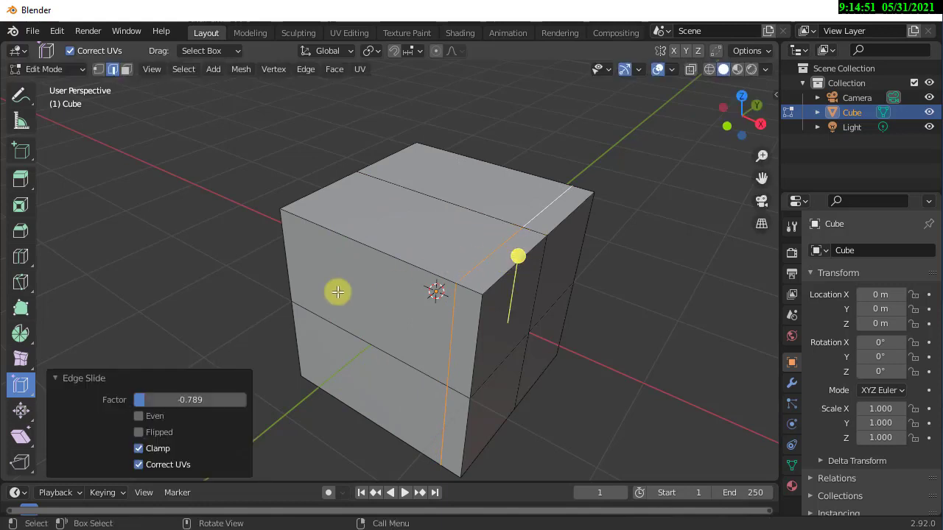
Step: Select the middle edge loop running along X over the top and slide it toward the -Y side with a factor of 0.764
{"action": "left_click", "coordinate": [226, 234]}
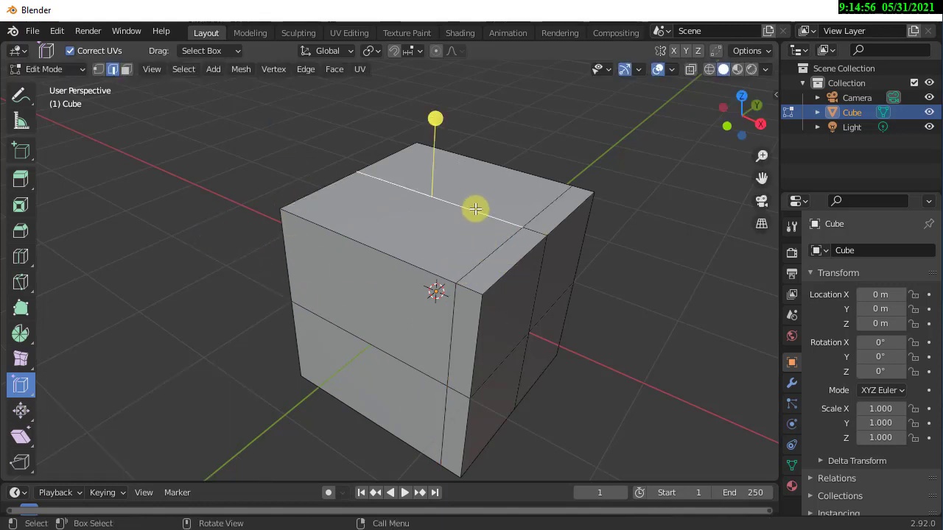
{"action": "left_click", "coordinate": [533, 229], "text": "alt"}
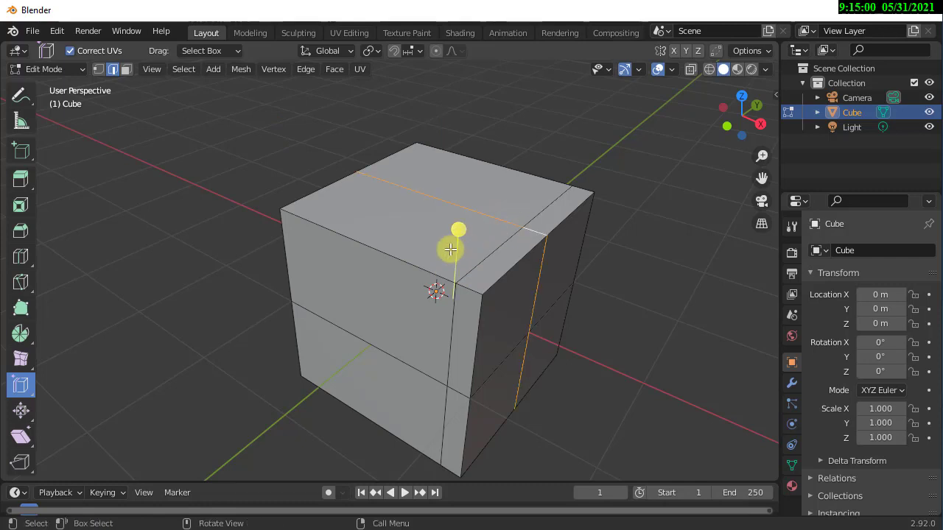
{"action": "key", "text": "g"}
{"action": "key", "text": "g"}
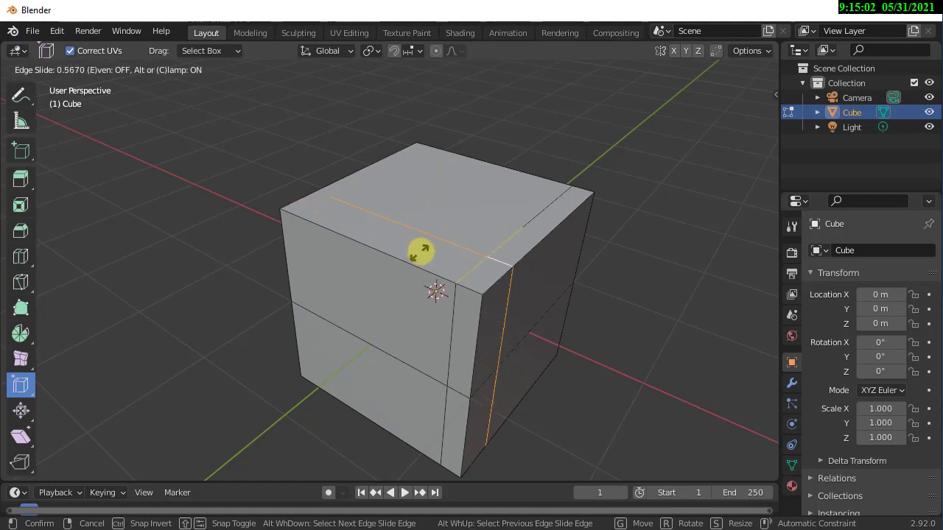
{"action": "left_click", "coordinate": [406, 274]}
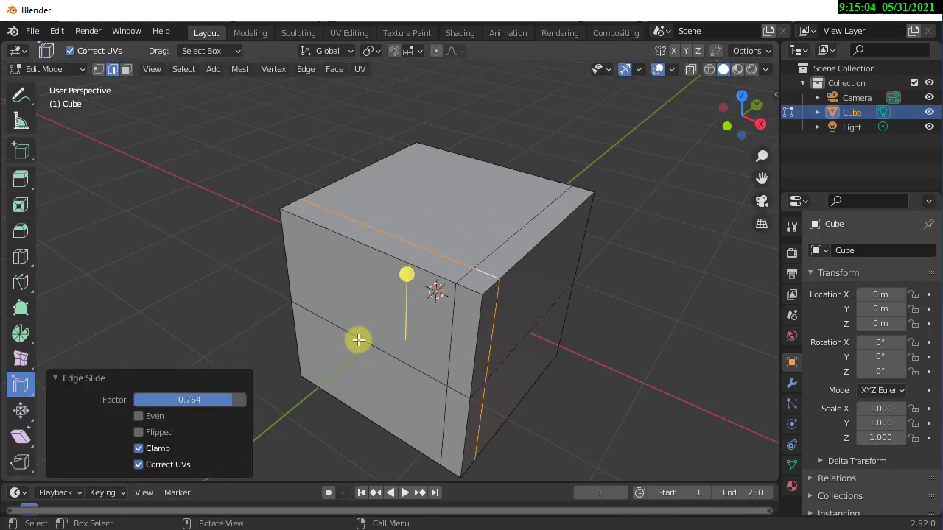
Step: Select the middle horizontal edge loop around the cube's sides and slide it up toward the top with a factor of 0.836
{"action": "left_click", "coordinate": [362, 338]}
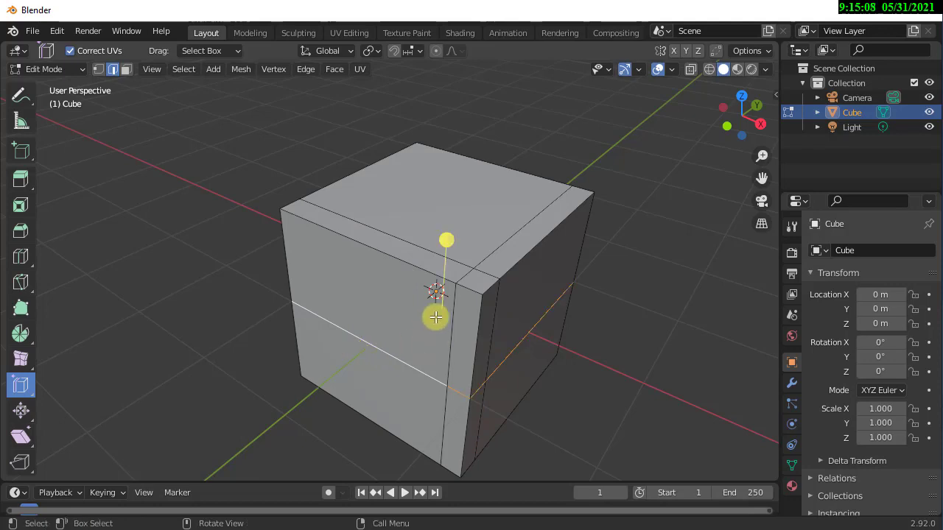
{"action": "key", "text": "g"}
{"action": "key", "text": "g"}
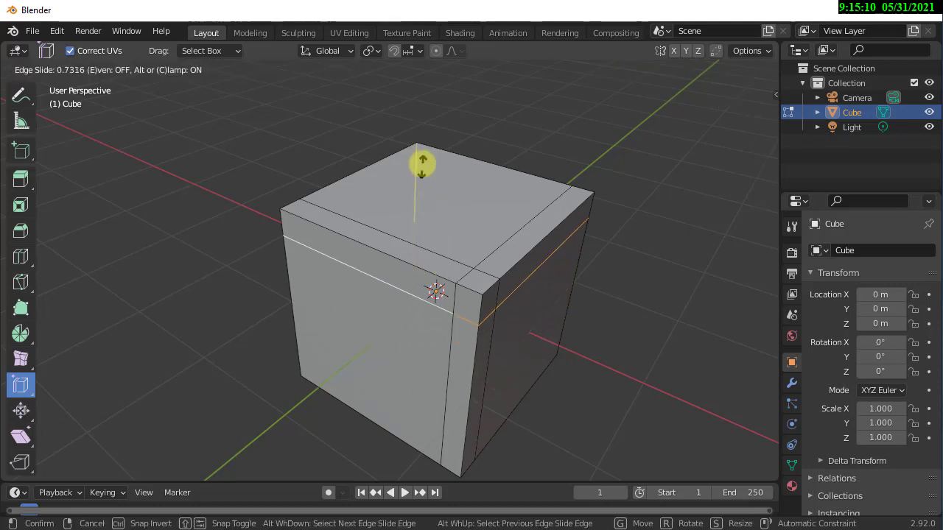
{"action": "left_click", "coordinate": [451, 157]}
{"action": "middle_click_drag", "start_coordinate": [563, 366], "coordinate": [606, 366]}
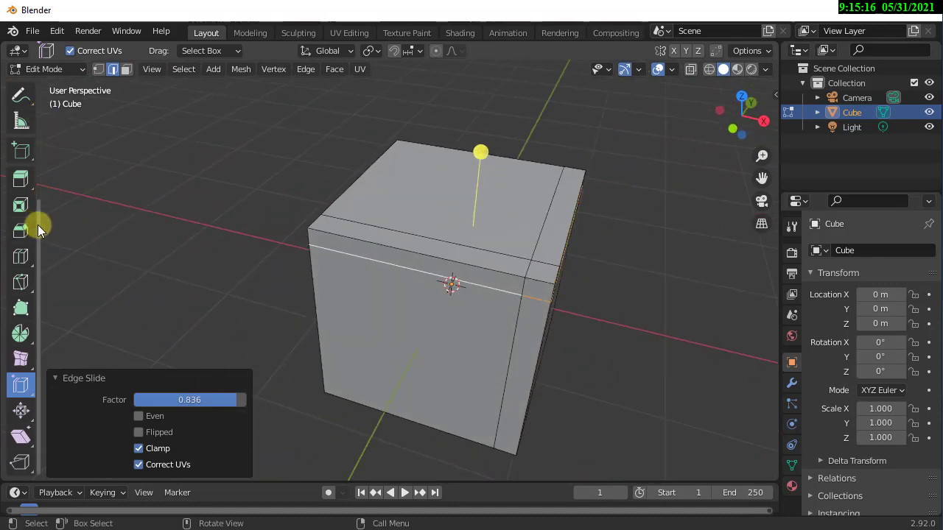
Step: Activate the Select Box tool, deselect the edges and undo all the edge slides so the loops are centred
{"action": "left_click_drag", "start_coordinate": [37, 224], "coordinate": [49, 86]}
{"action": "left_click", "coordinate": [22, 99]}
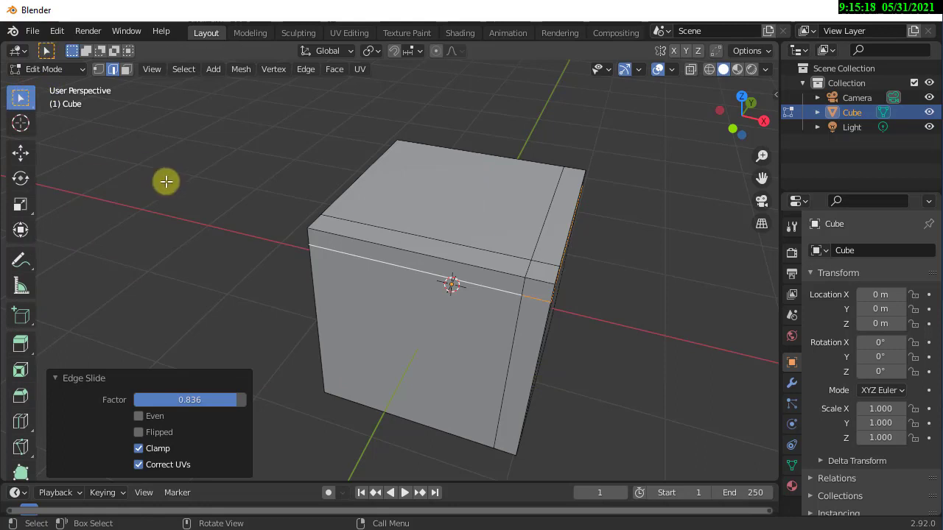
{"action": "left_click", "coordinate": [166, 181]}
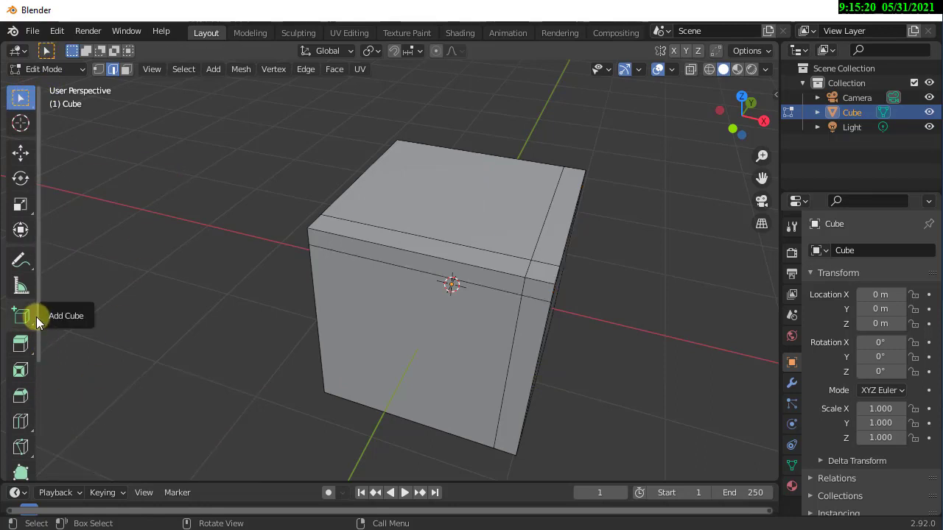
{"action": "left_click_drag", "start_coordinate": [37, 325], "coordinate": [38, 455]}
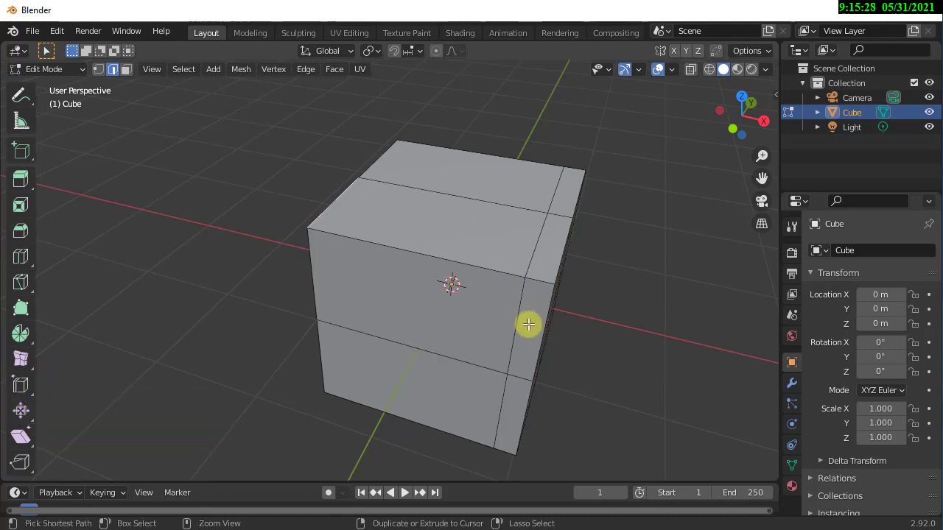
{"action": "left_click", "coordinate": [528, 324]}
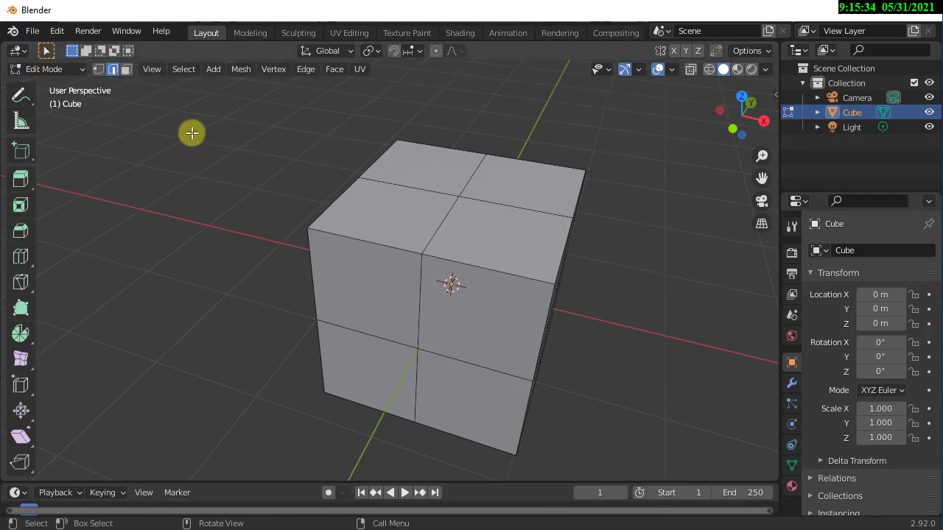
Step: Box-select the cube's visible geometry, try the Shrink/Fatten tool on it, undo the change and clear the selection
{"action": "key", "text": "b"}
{"action": "left_click_drag", "start_coordinate": [228, 109], "coordinate": [677, 458]}
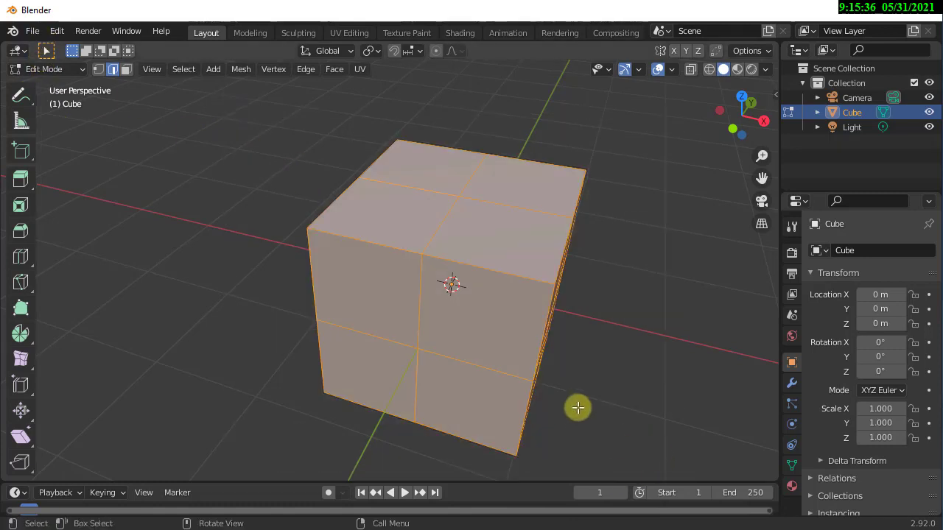
{"action": "left_click", "coordinate": [21, 410]}
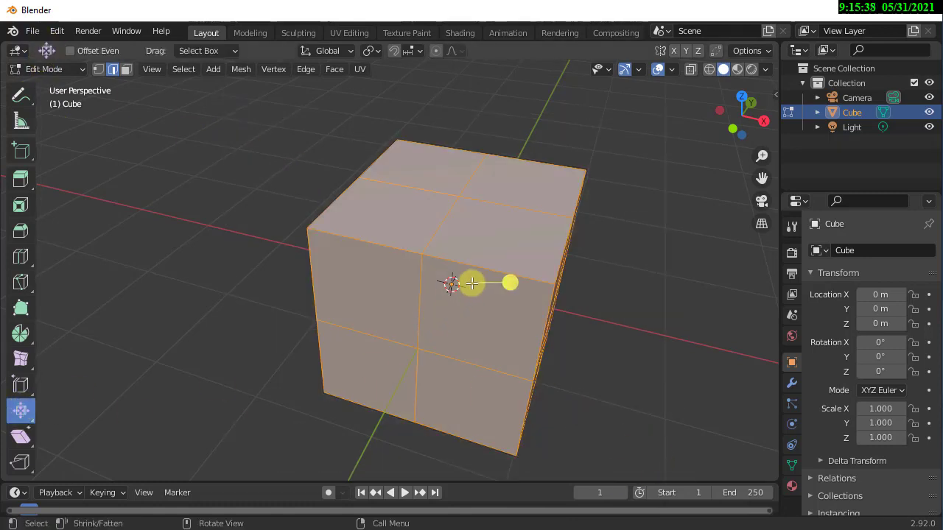
{"action": "left_click_drag", "start_coordinate": [507, 283], "coordinate": [505, 341]}
{"action": "key", "text": "ctrl+z"}
{"action": "left_click", "coordinate": [243, 208]}
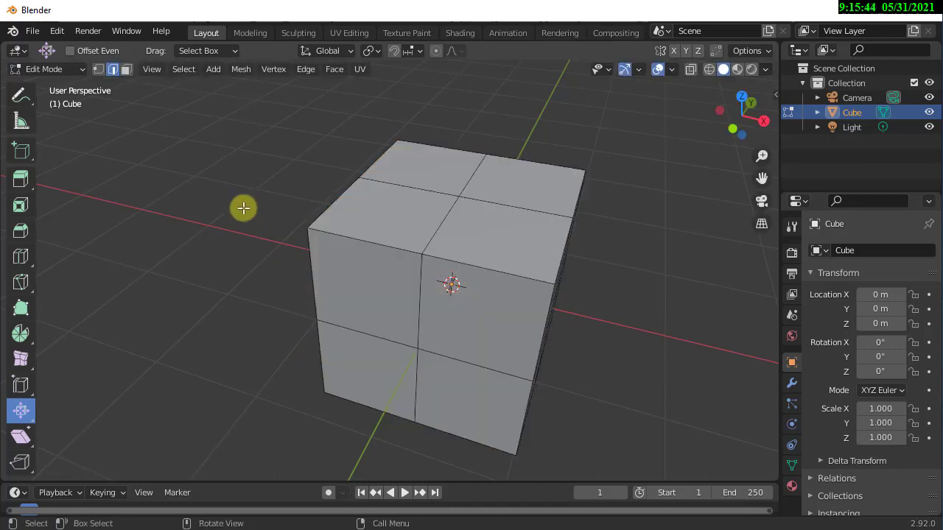
Step: Box-select the cube's geometry from opposite sides, try Shrink/Fatten on it with an offset of 0.164 m and undo the change
{"action": "left_click_drag", "start_coordinate": [257, 127], "coordinate": [651, 449]}
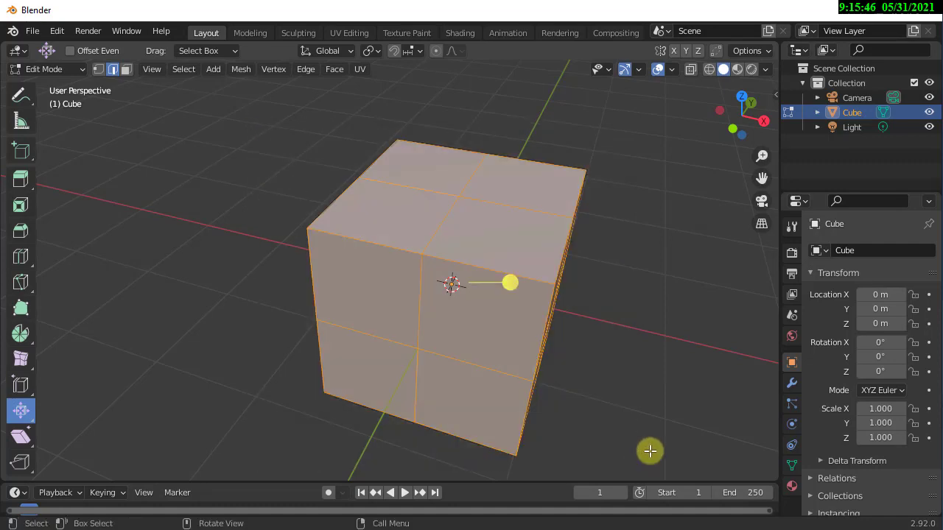
{"action": "key", "text": "KP_3"}
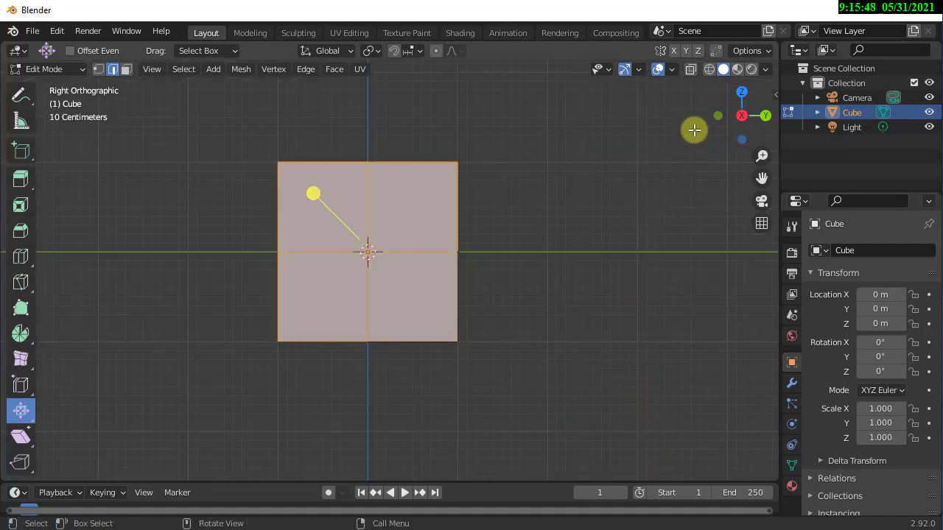
{"action": "left_click_drag", "start_coordinate": [740, 136], "coordinate": [498, 105]}
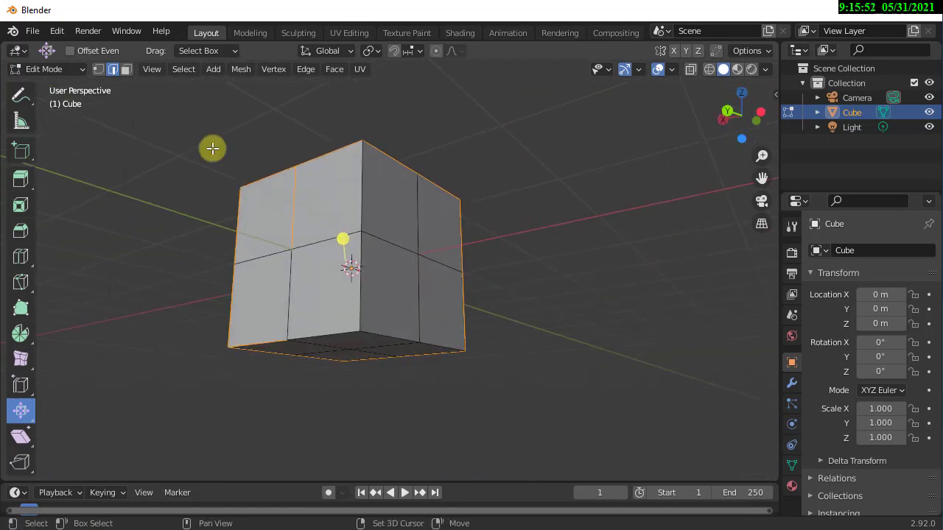
{"action": "left_click_drag", "start_coordinate": [213, 109], "coordinate": [539, 383]}
{"action": "middle_click_drag", "start_coordinate": [380, 263], "coordinate": [653, 280]}
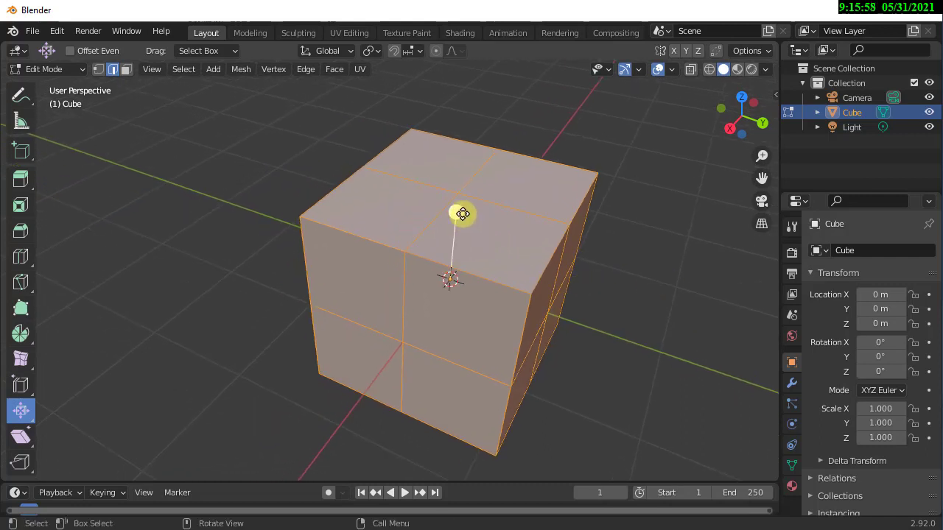
{"action": "left_click_drag", "start_coordinate": [462, 213], "coordinate": [497, 208]}
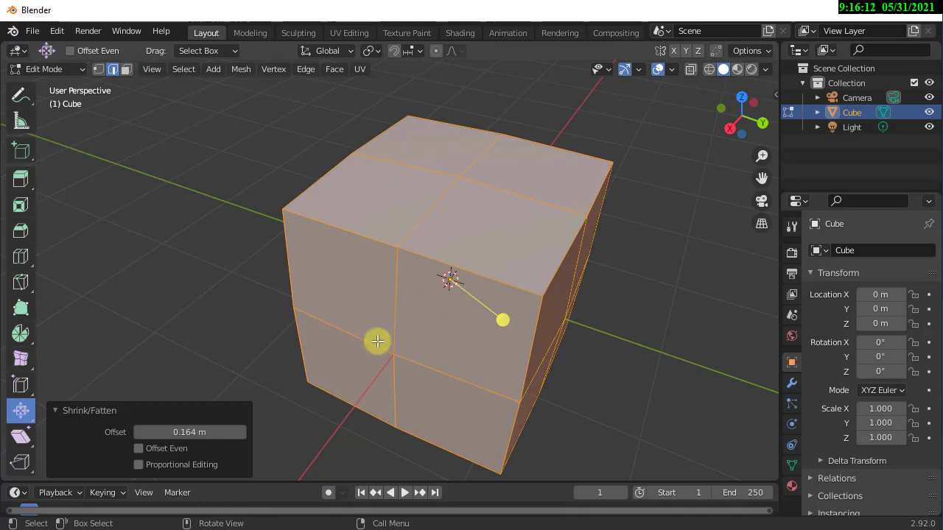
{"action": "key", "text": "ctrl+z"}
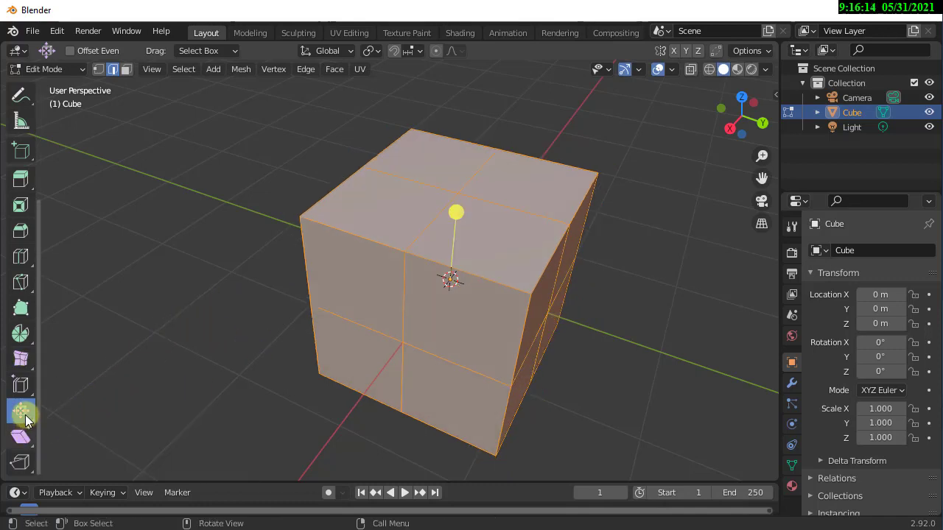
Step: Push/Pull the selected cube geometry by a distance of 0.045 and inspect the transform pivot point options
{"action": "left_click_drag", "start_coordinate": [26, 419], "coordinate": [49, 434]}
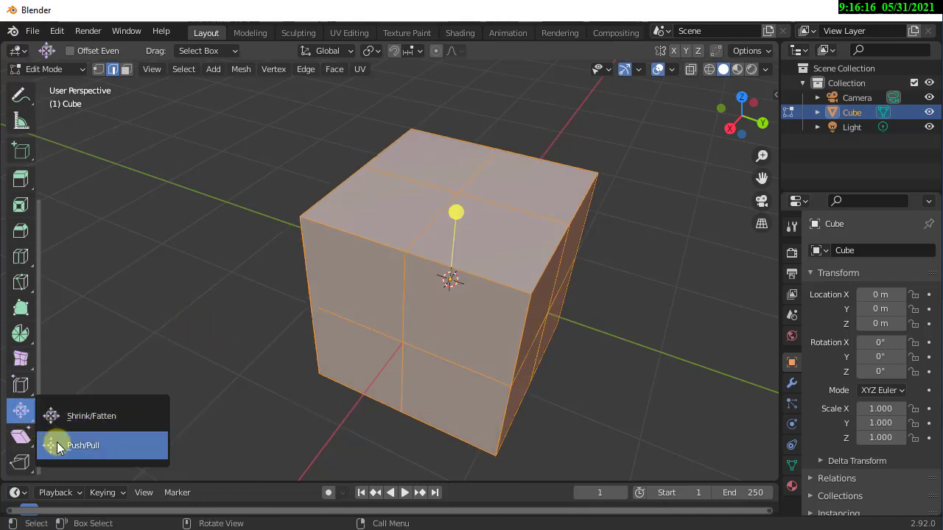
{"action": "left_click", "coordinate": [57, 444]}
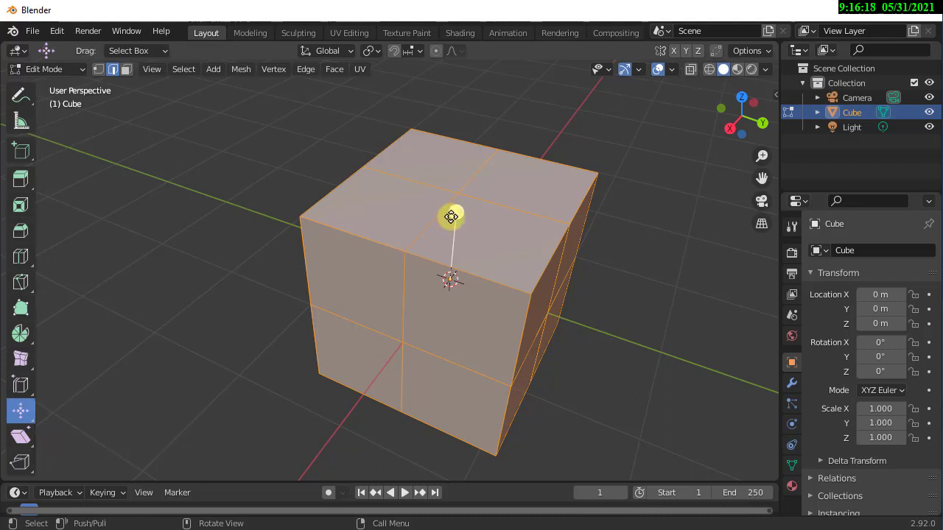
{"action": "mouse_move", "coordinate": [450, 216]}
{"action": "left_mouse_down"}
{"action": "mouse_move", "coordinate": [457, 258]}
{"action": "mouse_move", "coordinate": [465, 184]}
{"action": "mouse_move", "coordinate": [461, 227]}
{"action": "mouse_move", "coordinate": [467, 206]}
{"action": "mouse_move", "coordinate": [466, 214]}
{"action": "left_mouse_up"}
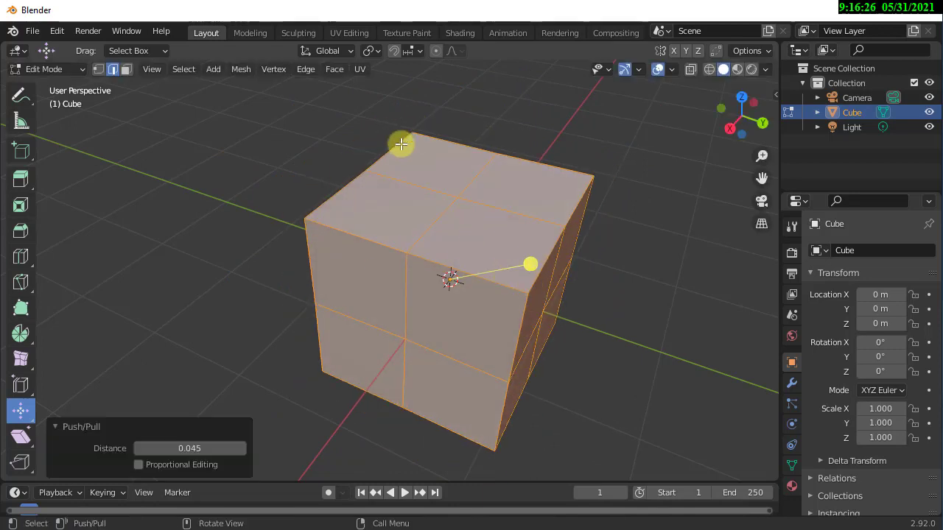
{"action": "left_click", "coordinate": [379, 51]}
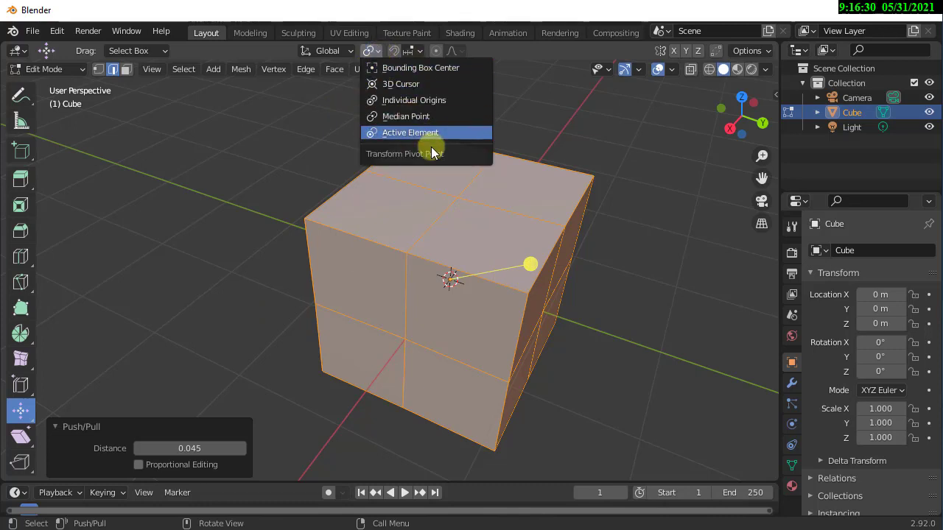
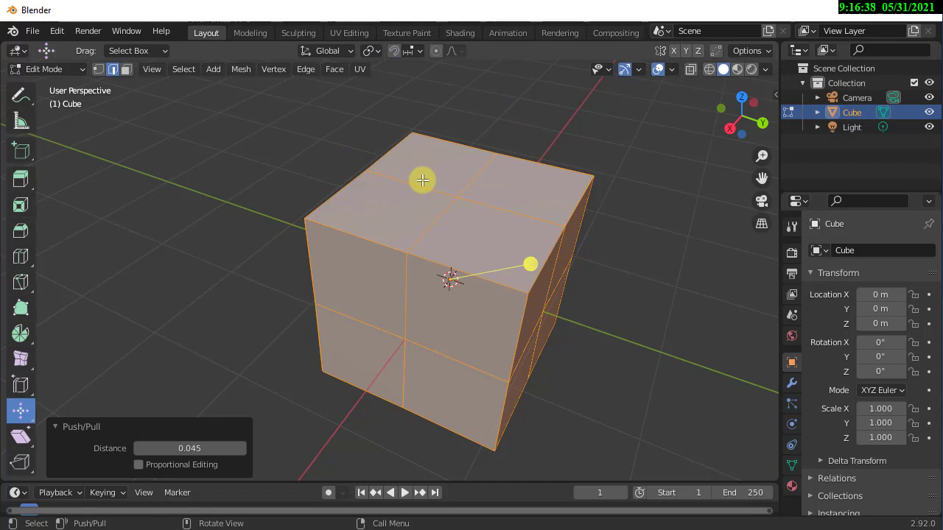
{"action": "left_click", "coordinate": [371, 51]}
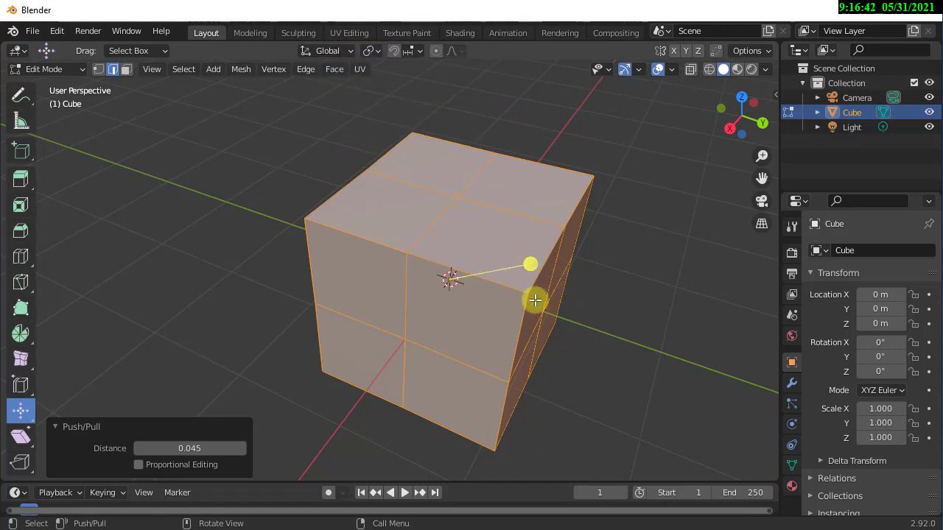
Step: Deselect the cube's geometry, activate the Shear tool and display the editing tools in two columns
{"action": "left_click", "coordinate": [20, 440]}
{"action": "left_click", "coordinate": [20, 442]}
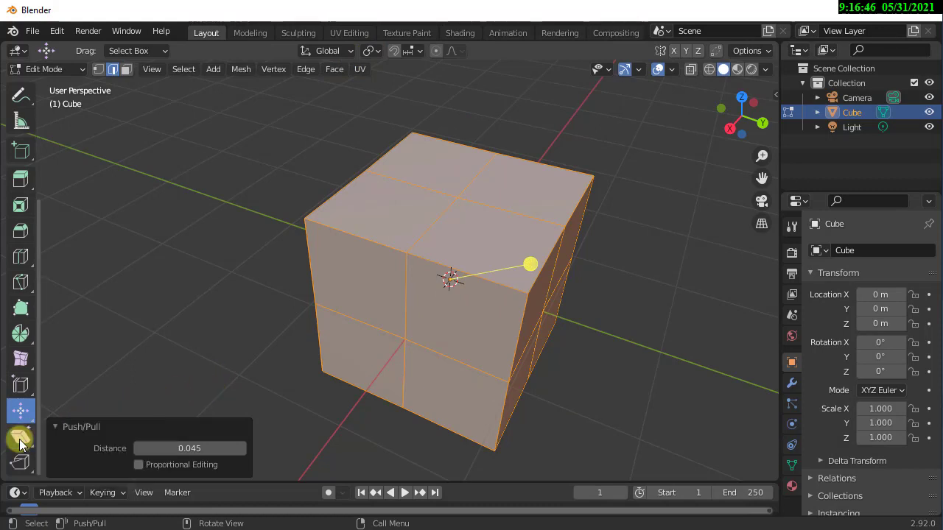
{"action": "left_click", "coordinate": [193, 314]}
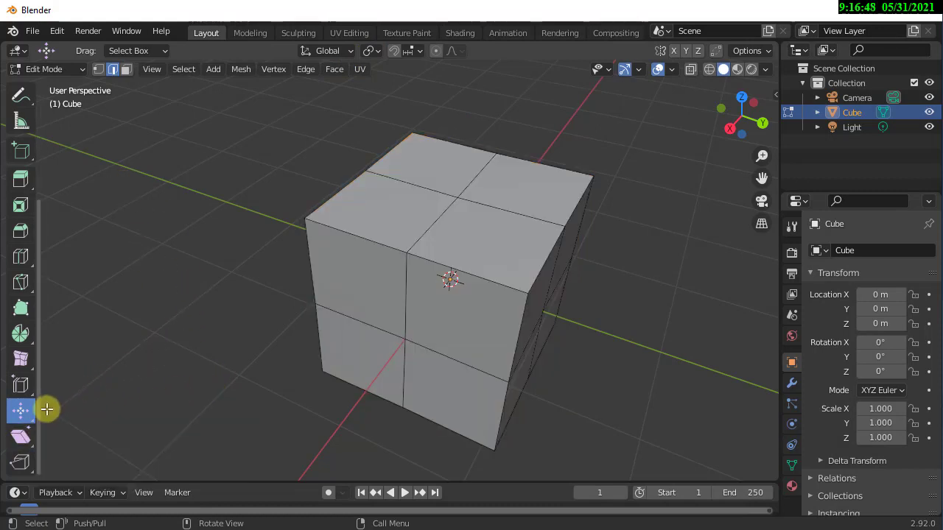
{"action": "left_click", "coordinate": [25, 443]}
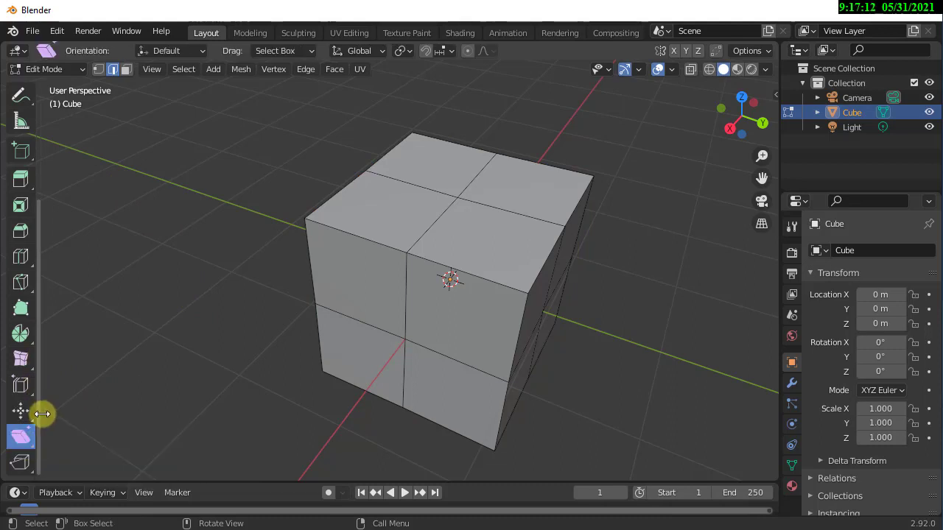
{"action": "left_click_drag", "start_coordinate": [40, 419], "coordinate": [57, 469]}
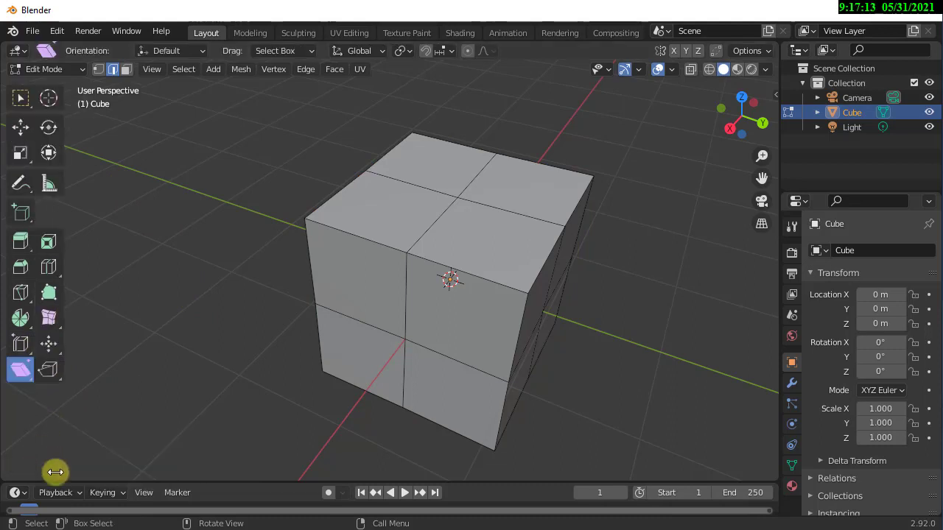
Step: With Rip Region, rip the +X half of the top's middle edge, moving it about -0.070 m in X, 0.265 m in Y and -0.086 m in Z
{"action": "left_click", "coordinate": [49, 371]}
{"action": "left_click", "coordinate": [407, 251]}
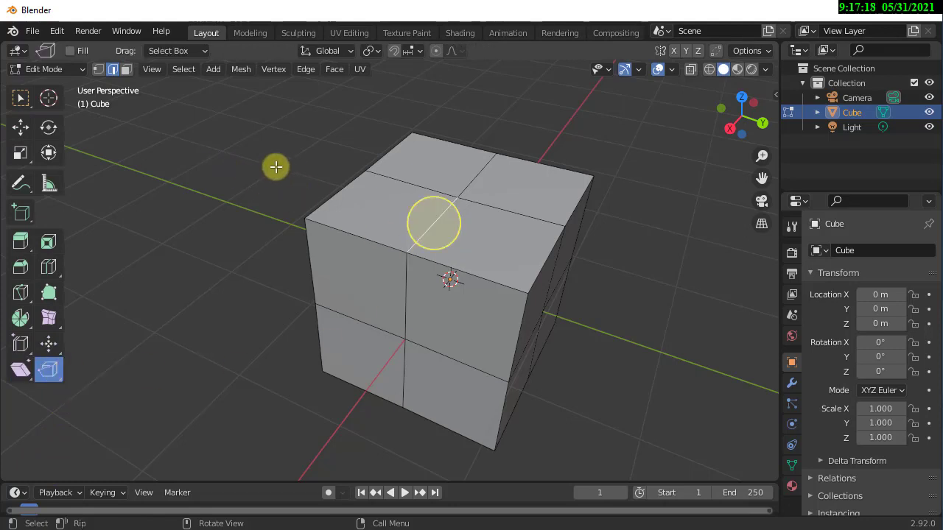
{"action": "left_click_drag", "start_coordinate": [427, 234], "coordinate": [459, 248]}
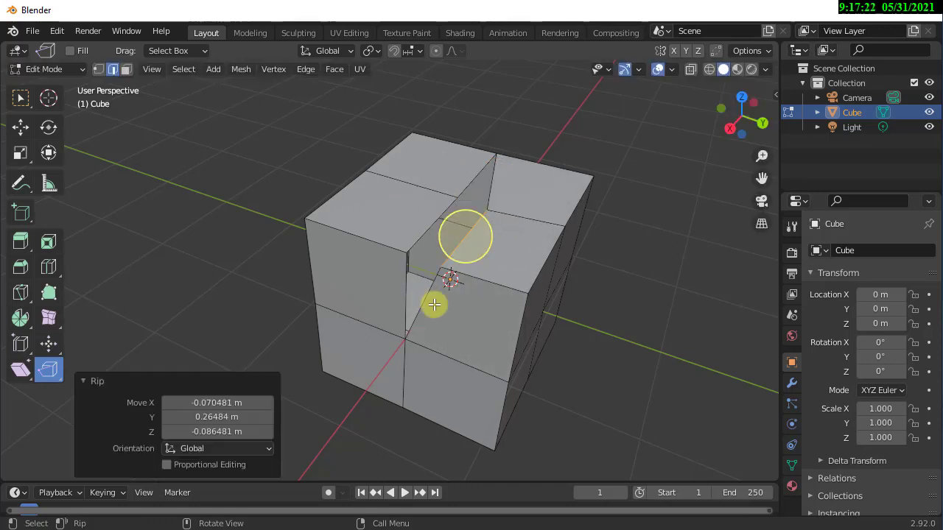
Step: Rip the lower vertical middle edge of the +X face, moving it about 0.065 m in X, 0.317 m in Y and -0.105 m in Z
{"action": "middle_click_drag", "start_coordinate": [436, 302], "coordinate": [477, 300]}
{"action": "left_click", "coordinate": [483, 322]}
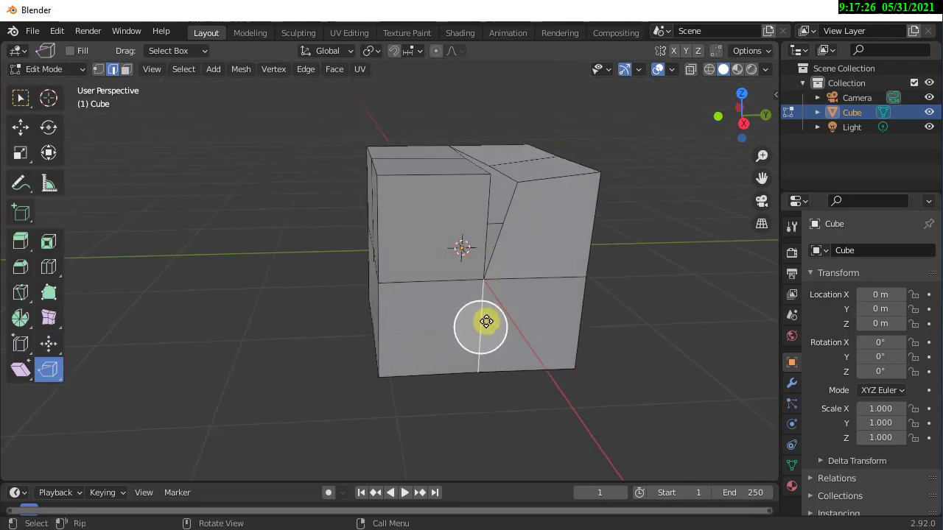
{"action": "key", "text": "v"}
{"action": "left_click", "coordinate": [520, 335]}
Step: Switch to vertex select mode and rip the cube's upper corner vertex on the +X and +Y side
{"action": "middle_click_drag", "start_coordinate": [520, 335], "coordinate": [498, 379]}
{"action": "left_click", "coordinate": [99, 68]}
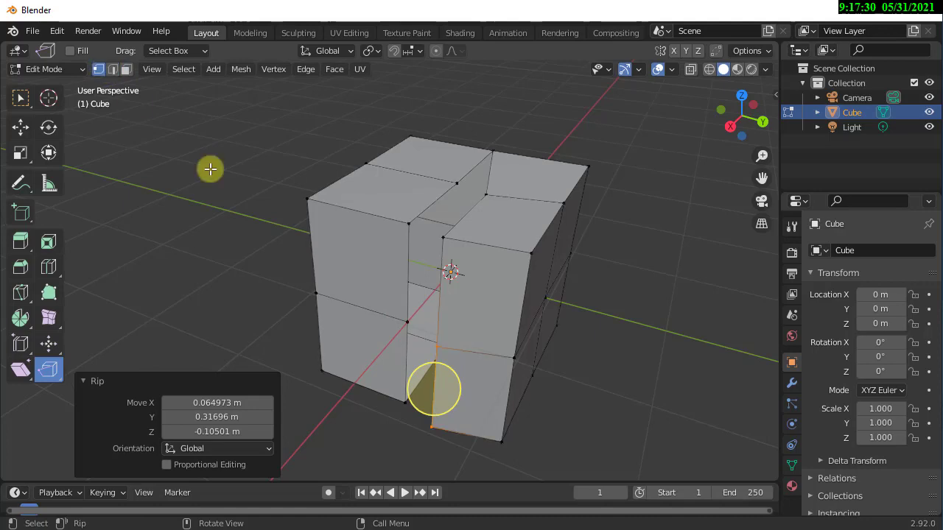
{"action": "left_click", "coordinate": [531, 253]}
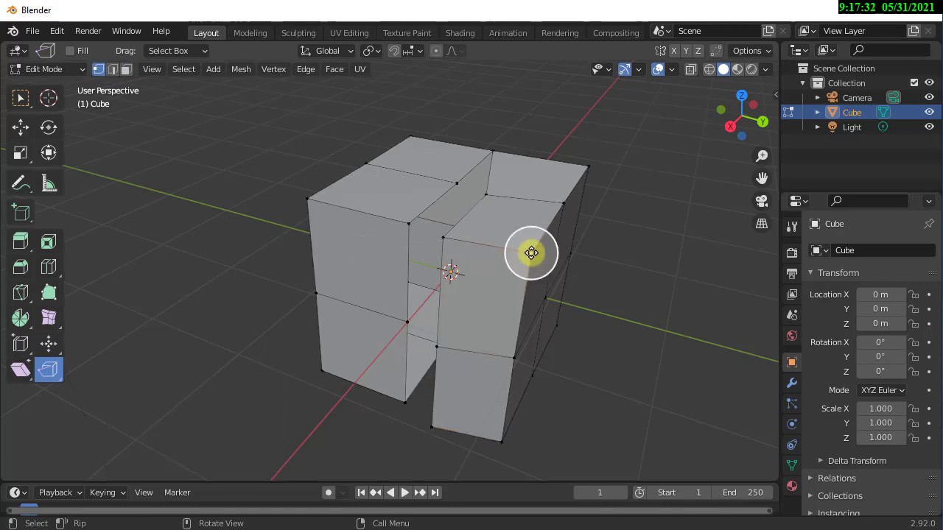
{"action": "key", "text": "v"}
{"action": "left_click", "coordinate": [490, 268]}
Step: Rip the upper corner vertex again, moving it about -0.170 m in X, 0.248 m in Y and -0.237 m in Z
{"action": "middle_click_drag", "start_coordinate": [611, 318], "coordinate": [550, 326]}
{"action": "left_click_drag", "start_coordinate": [356, 277], "coordinate": [394, 317]}
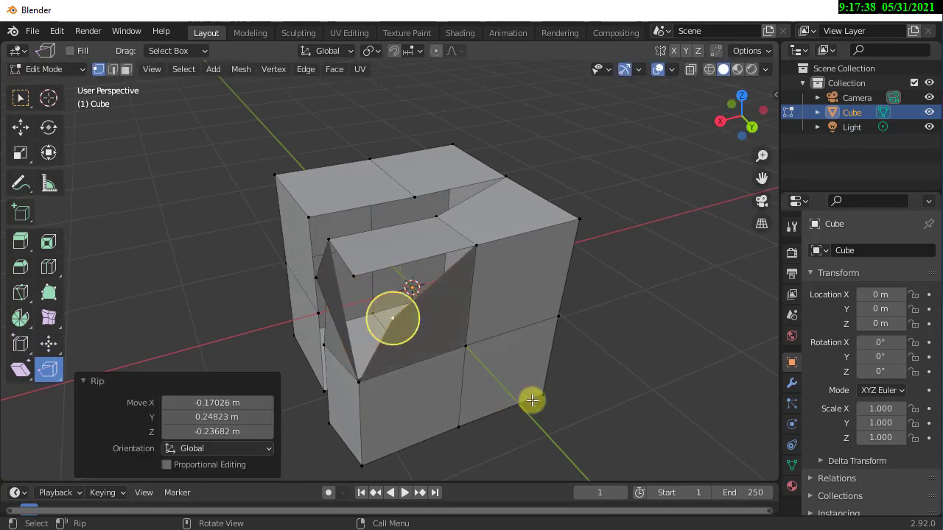
{"action": "middle_click_drag", "start_coordinate": [594, 175], "coordinate": [592, 414]}
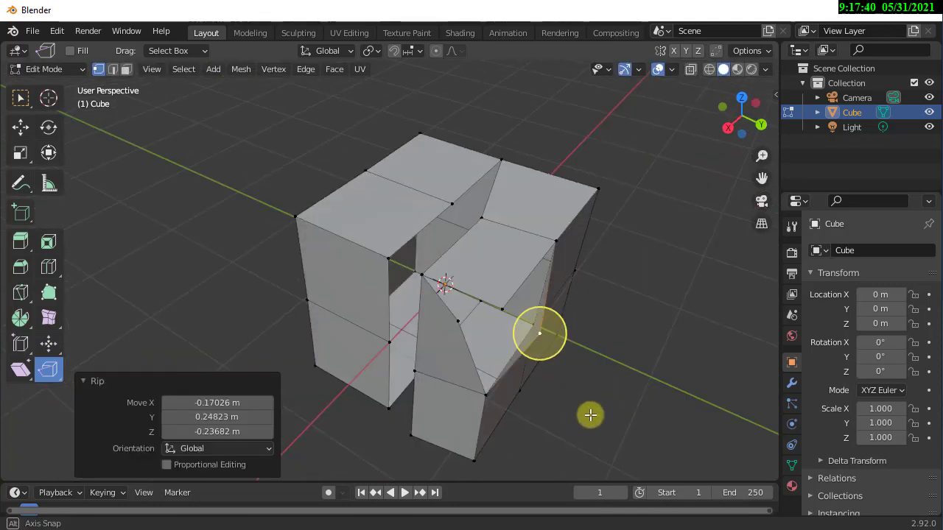
Step: Switch to the Rip Edge tool and return to the Select Box tool
{"action": "left_click", "coordinate": [53, 377]}
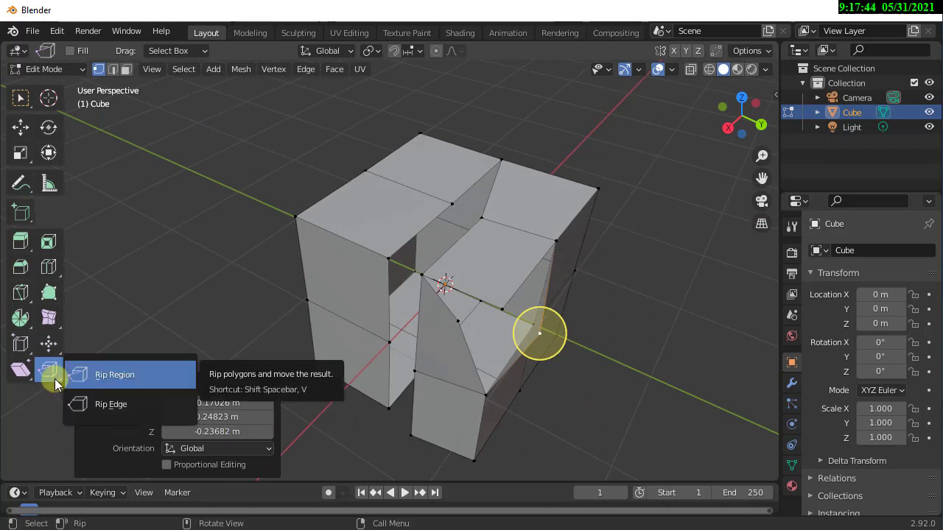
{"action": "left_click", "coordinate": [117, 410]}
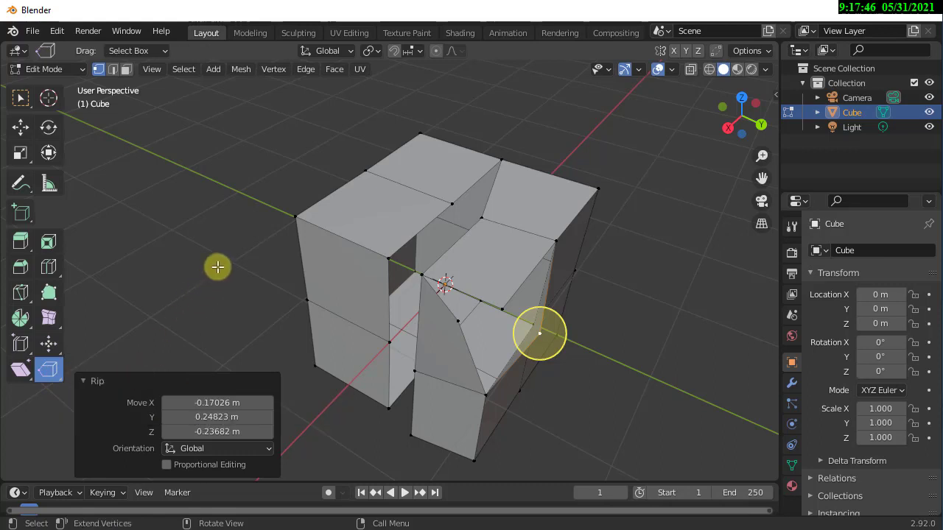
{"action": "left_click", "coordinate": [20, 95]}
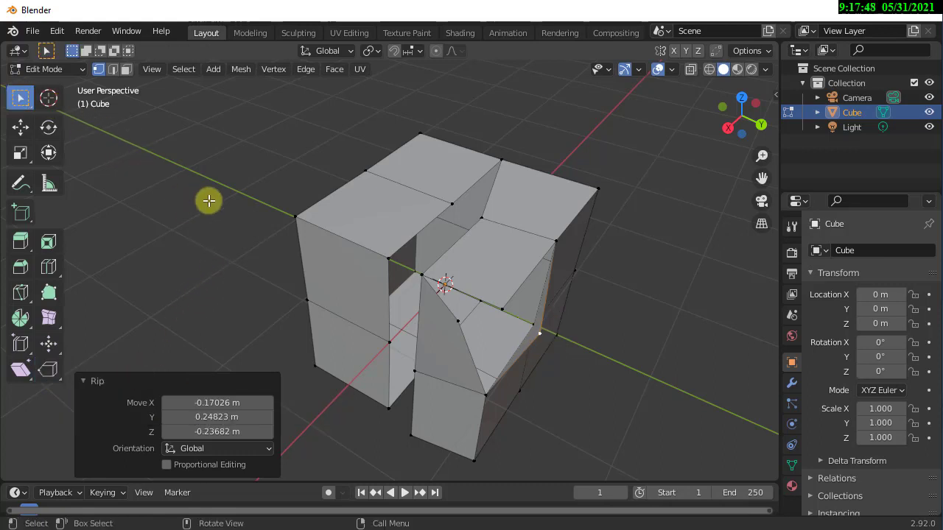
Step: Undo all the rips and the Push/Pull change to restore the intact subdivided cube, and deselect everything
{"action": "key", "text": "ctrl+z"}
{"action": "key", "text": "ctrl+z"}
{"action": "key", "text": "ctrl+z"}
{"action": "key", "text": "ctrl+z"}
{"action": "key", "text": "ctrl+z"}
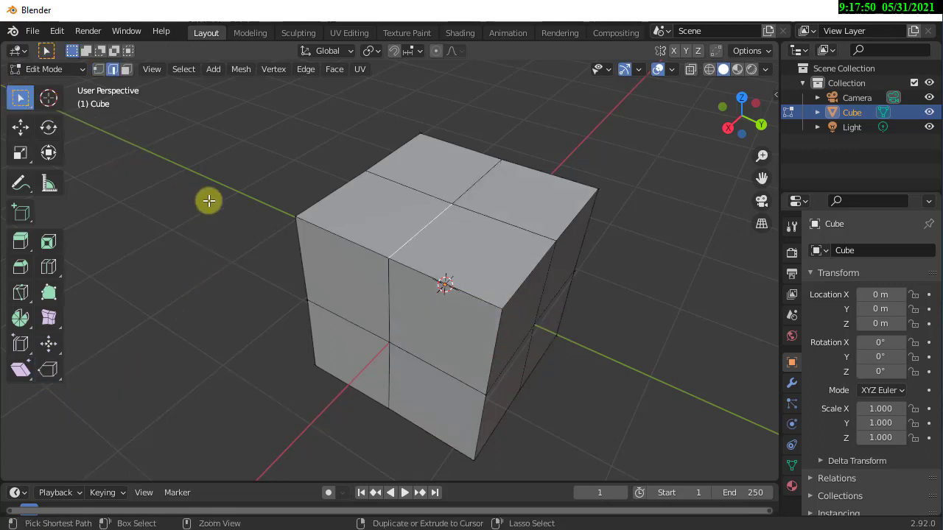
{"action": "key", "text": "ctrl+z"}
{"action": "key", "text": "ctrl+z"}
{"action": "key", "text": "ctrl+z"}
{"action": "key", "text": "ctrl+z"}
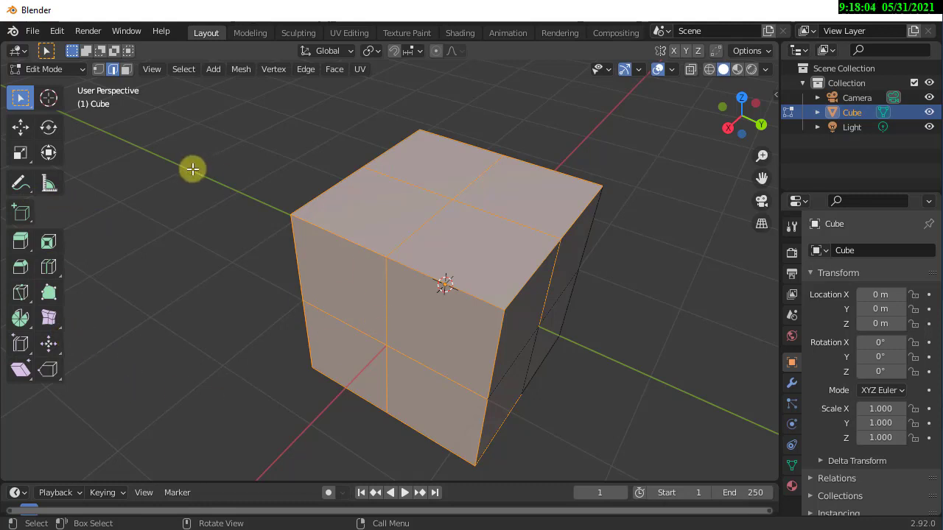
{"action": "left_click", "coordinate": [250, 140]}
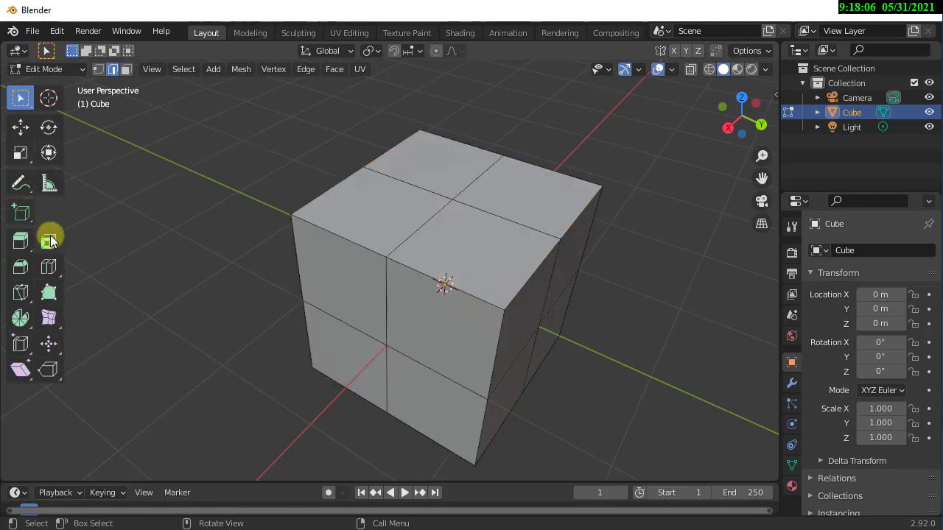